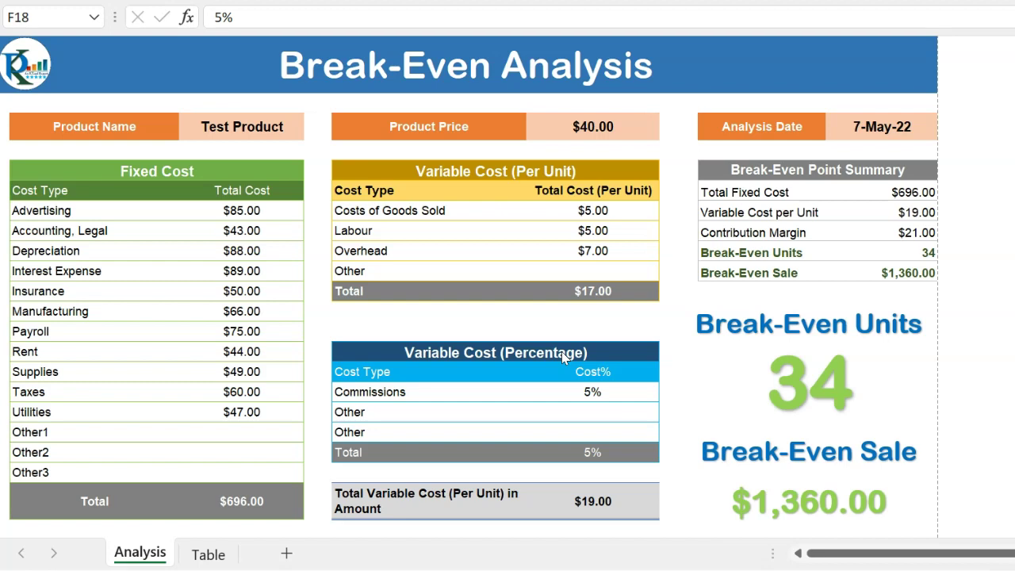
Examine the Analysis sheet's fixed cost table, variable cost tables, spare Other rows and product price
left_click(161, 174)
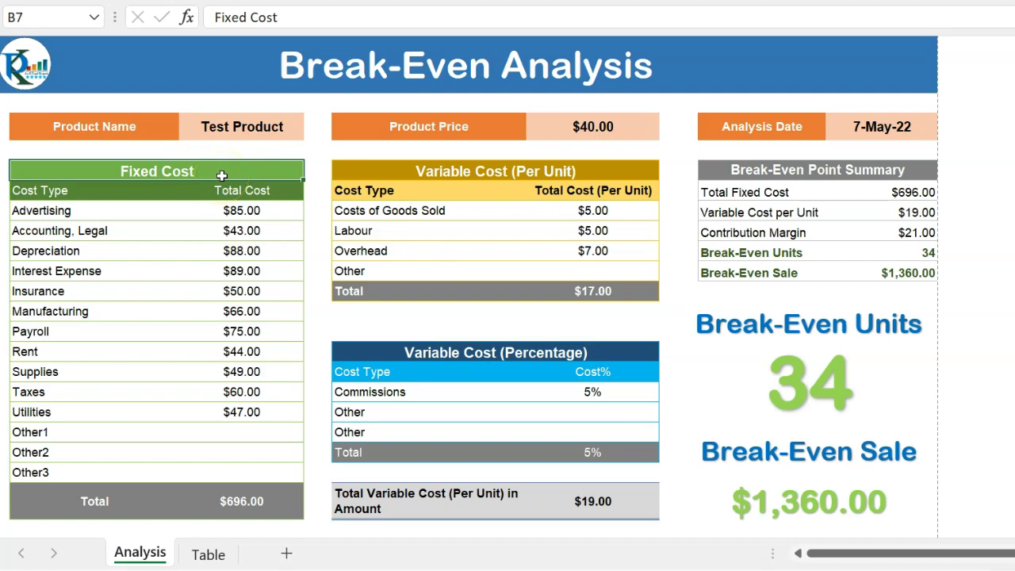
left_click(551, 167)
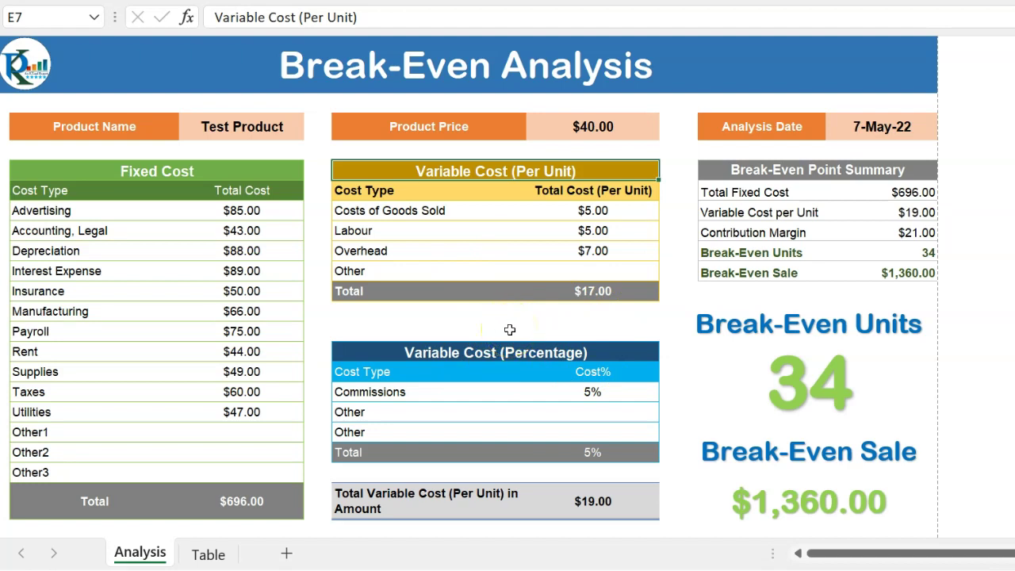
left_click_drag(388, 413, 385, 445)
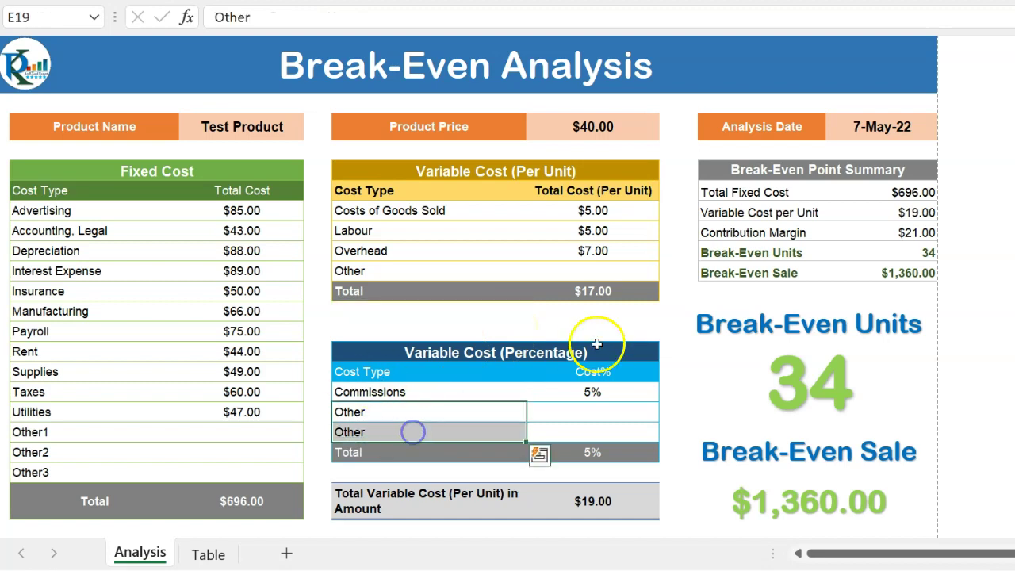
left_click(368, 271)
left_click_drag(68, 432, 56, 471)
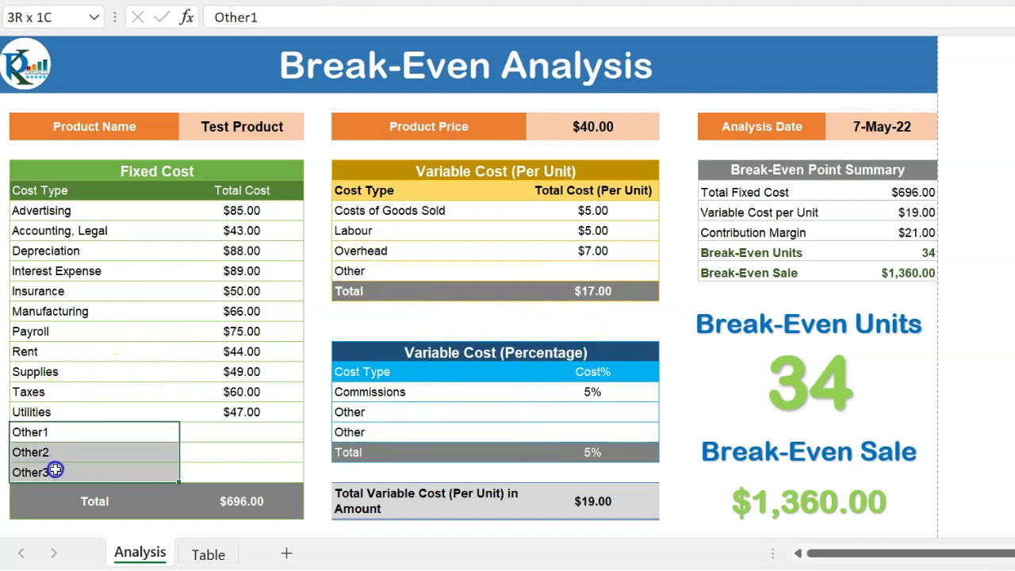
left_click(381, 273)
left_click_drag(392, 412, 390, 443)
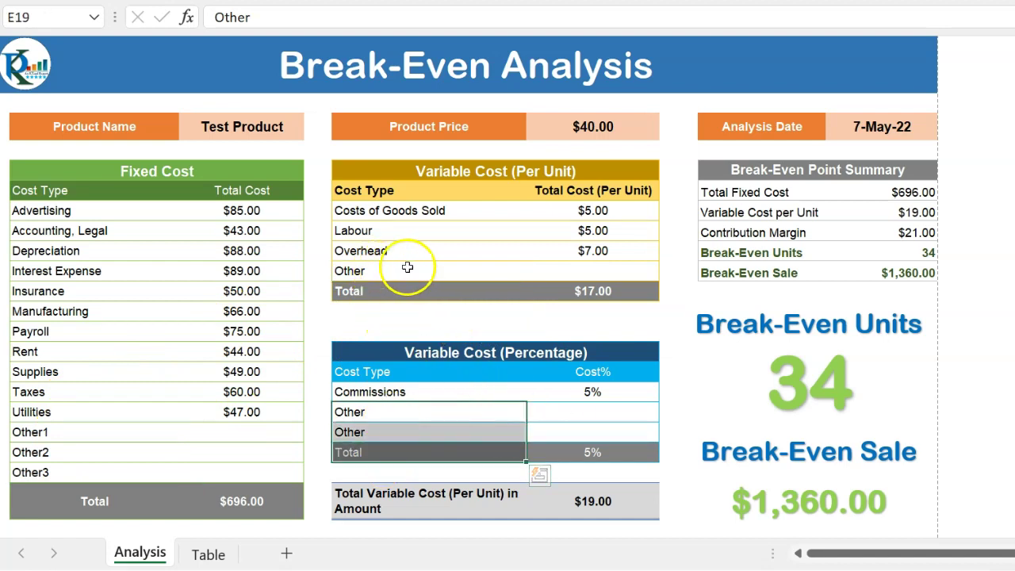
left_click(559, 328)
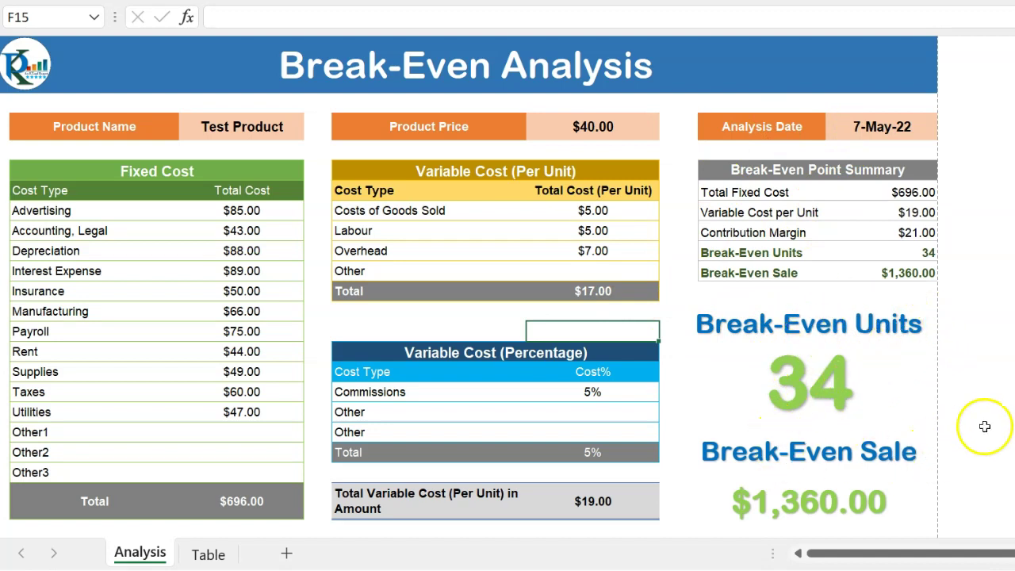
left_click(600, 128)
left_click(417, 131)
left_click(586, 128)
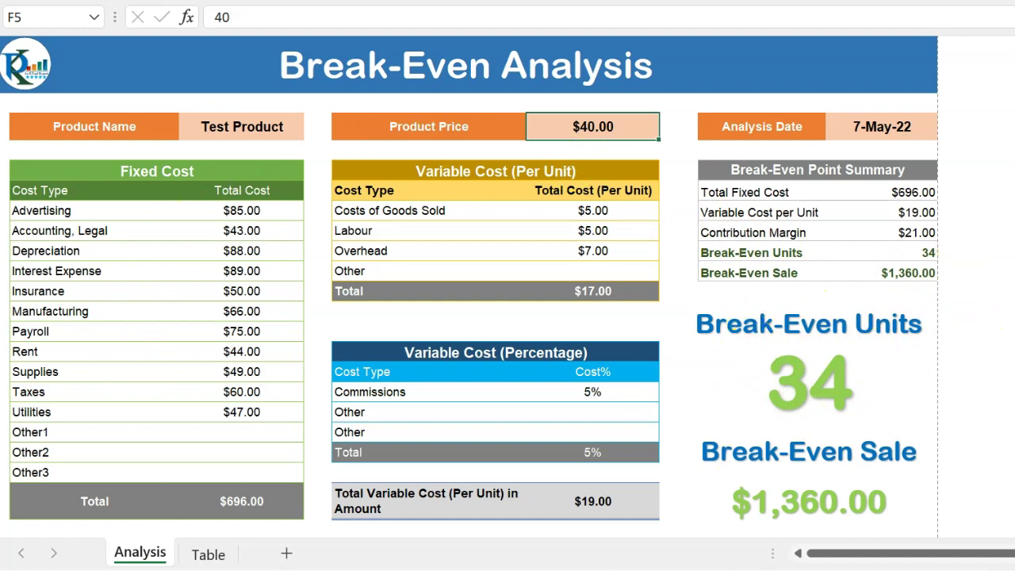
Examine the Units column on the Table sheet, from the first row down to the last
left_click(208, 554)
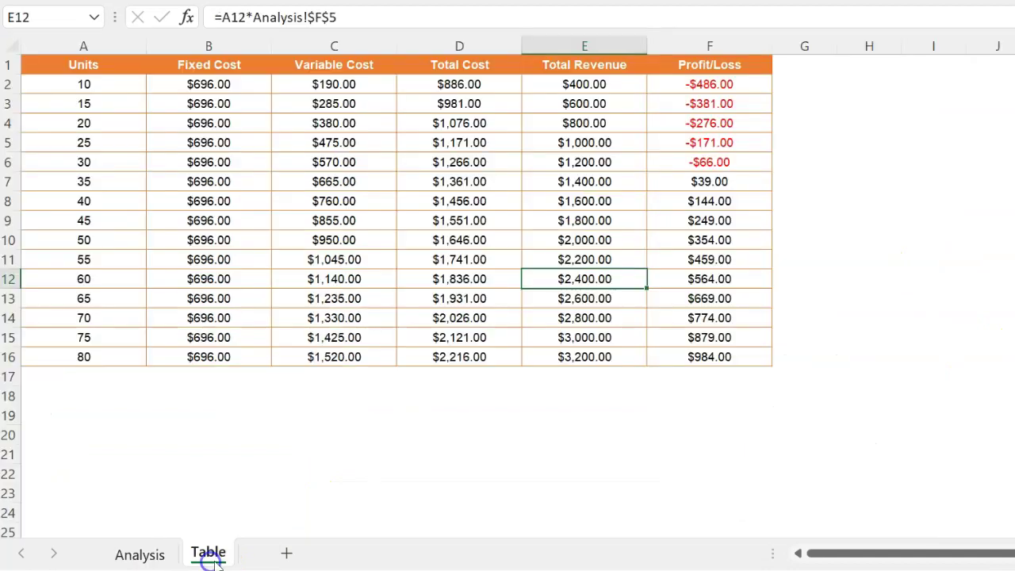
left_click(89, 86)
left_click_drag(94, 111, 80, 357)
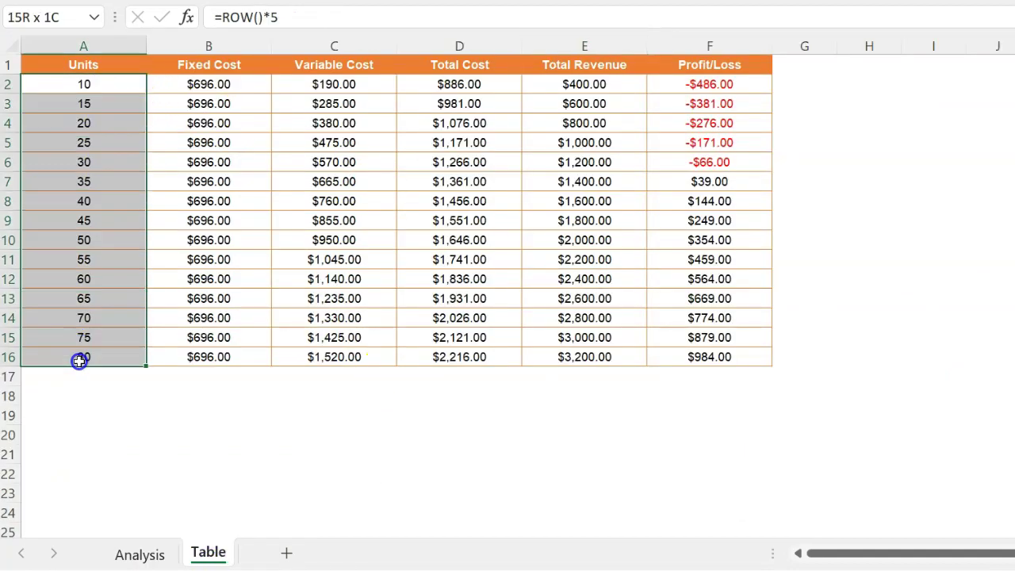
left_click(105, 123)
left_click_drag(103, 84, 99, 141)
left_click(102, 97)
left_click_drag(102, 97, 82, 245)
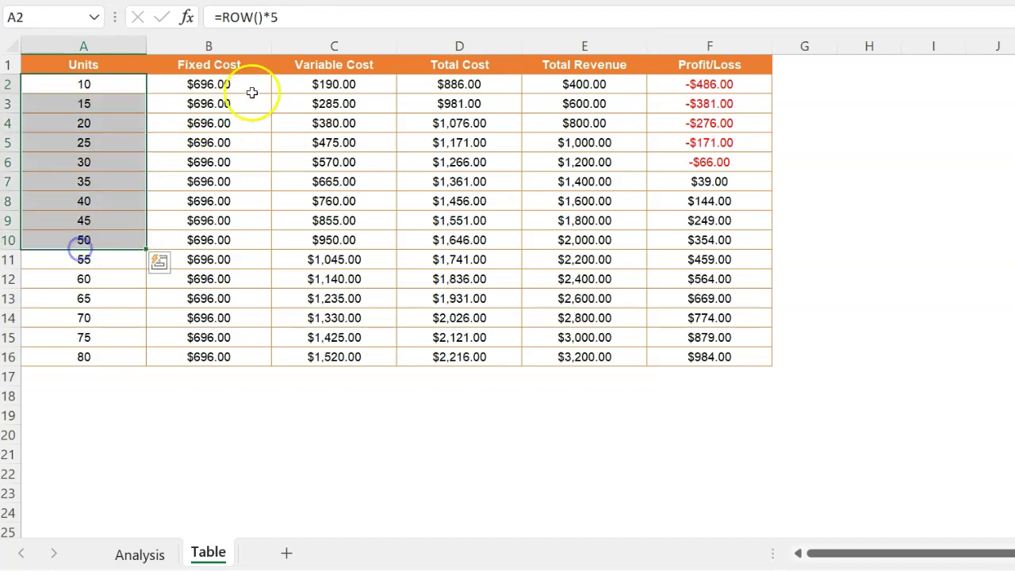
Review the Table sheet's headings for fixed cost, variable cost, total cost, total revenue and profit/loss
left_click(199, 64)
left_click(360, 69)
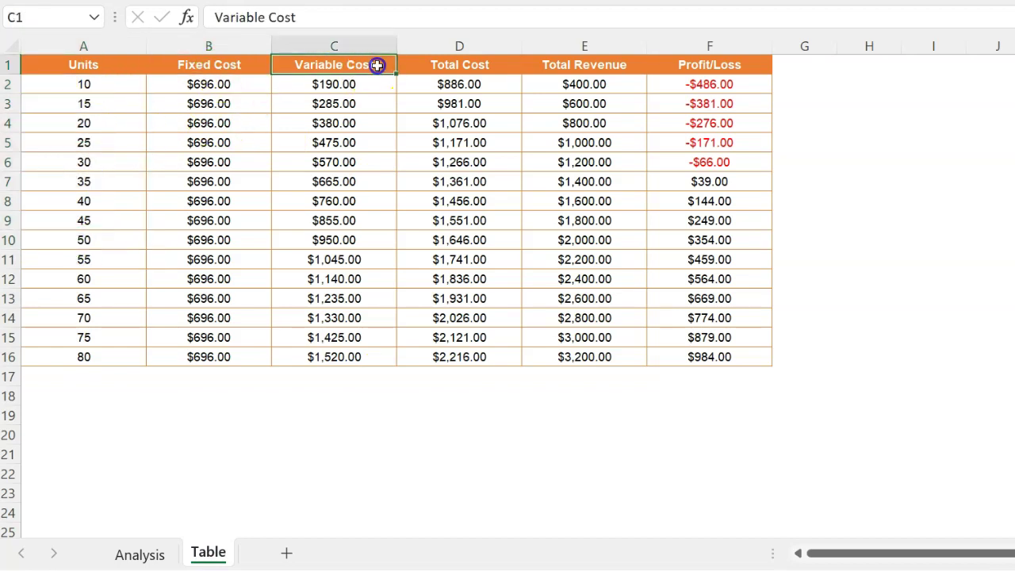
left_click(493, 66)
left_click(624, 65)
left_click(735, 64)
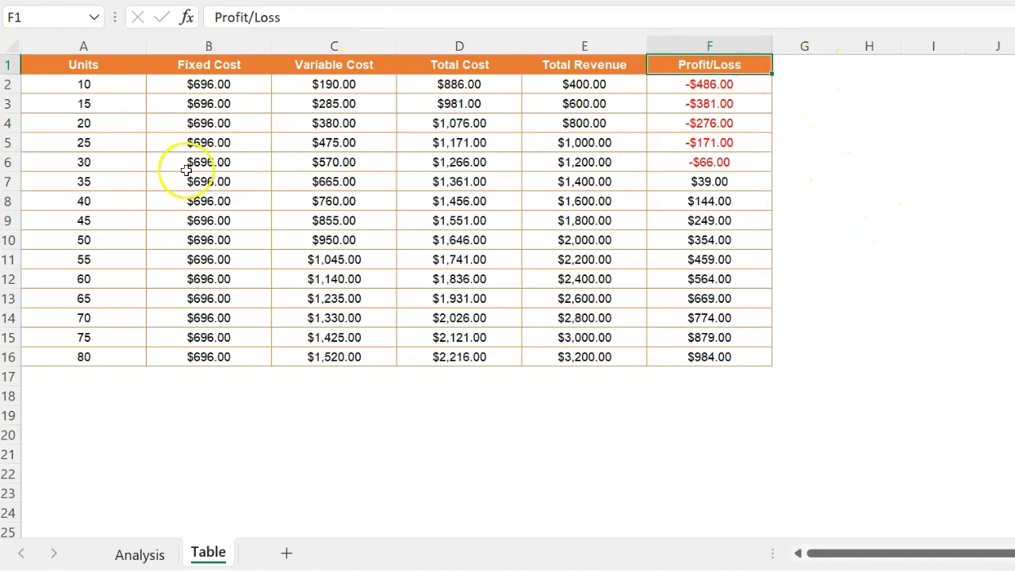
Compare the Table sheet's profit/loss for 30 and 35 units with the break-even units on the Analysis sheet
left_click_drag(66, 181, 716, 181)
left_click(732, 182)
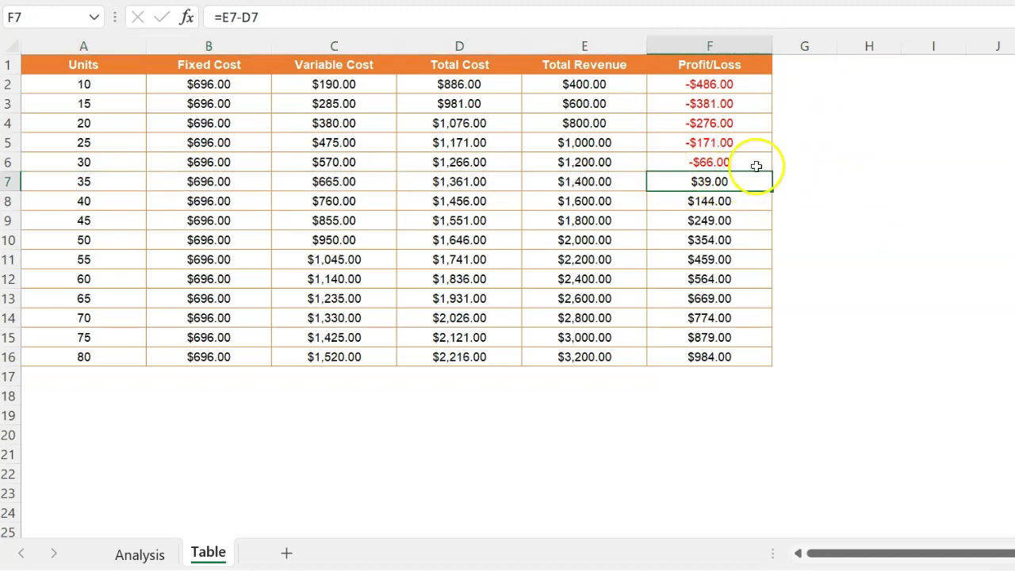
key("Home")
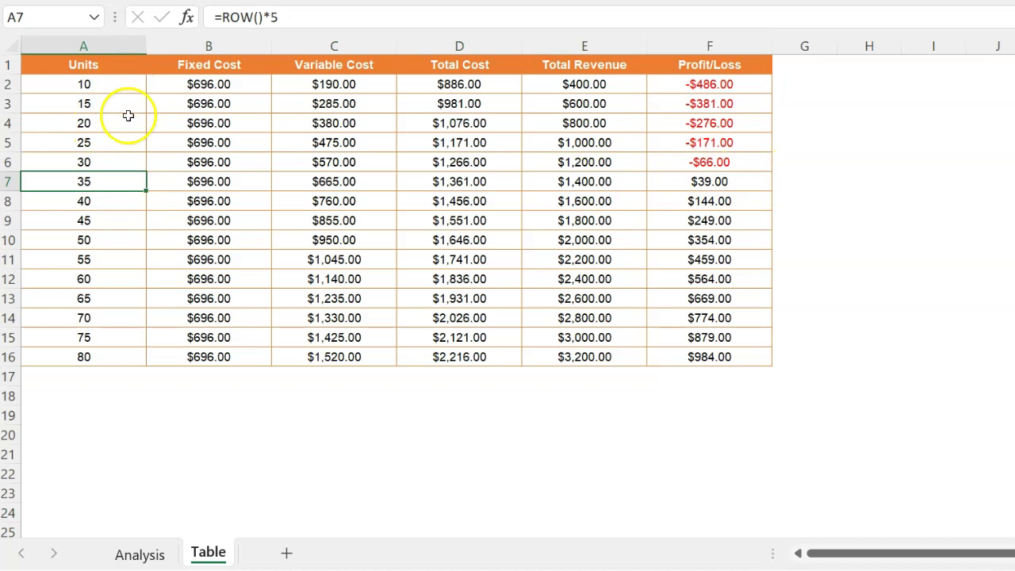
left_click(97, 161)
left_click(92, 181)
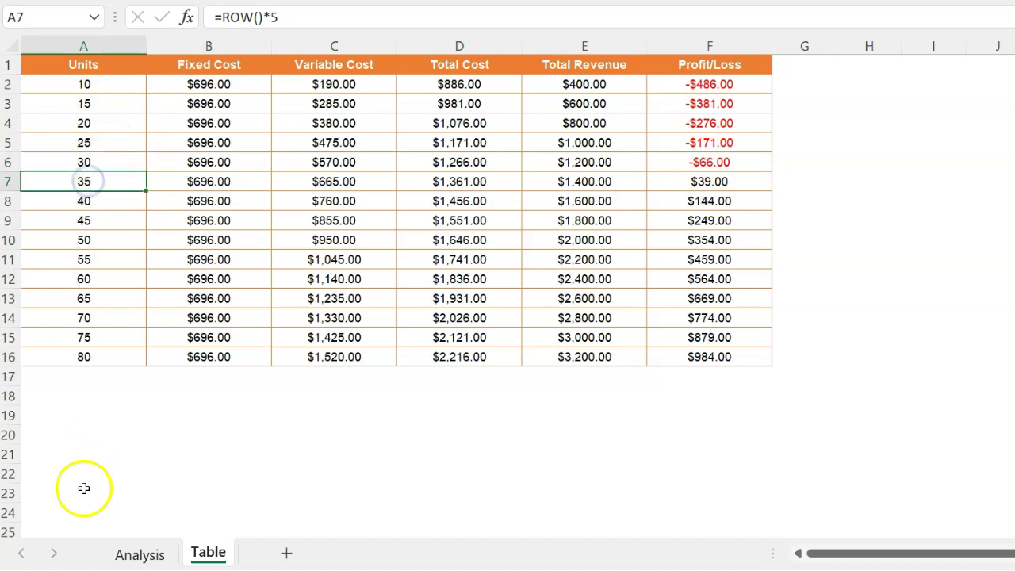
left_click(140, 553)
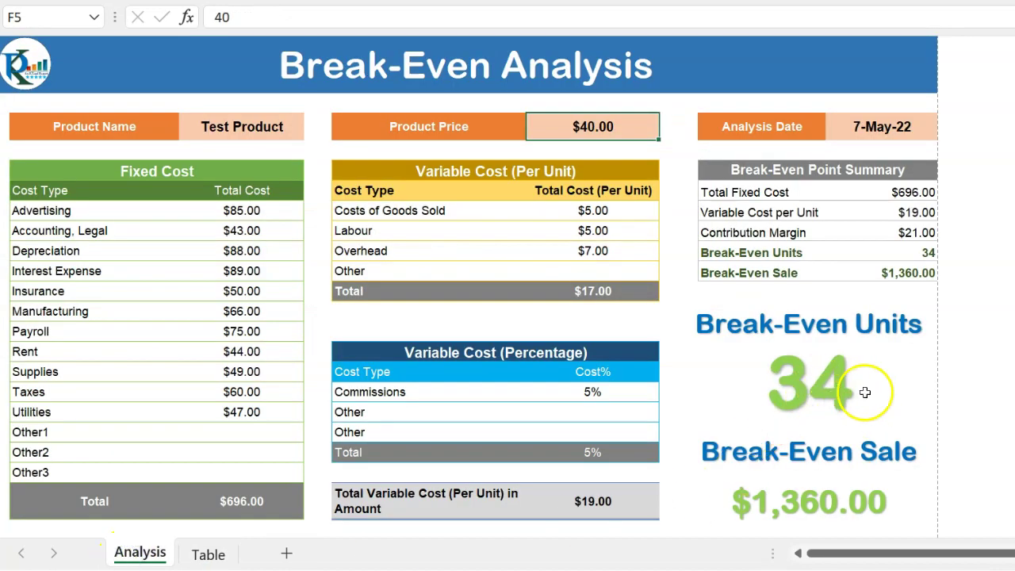
left_click(206, 555)
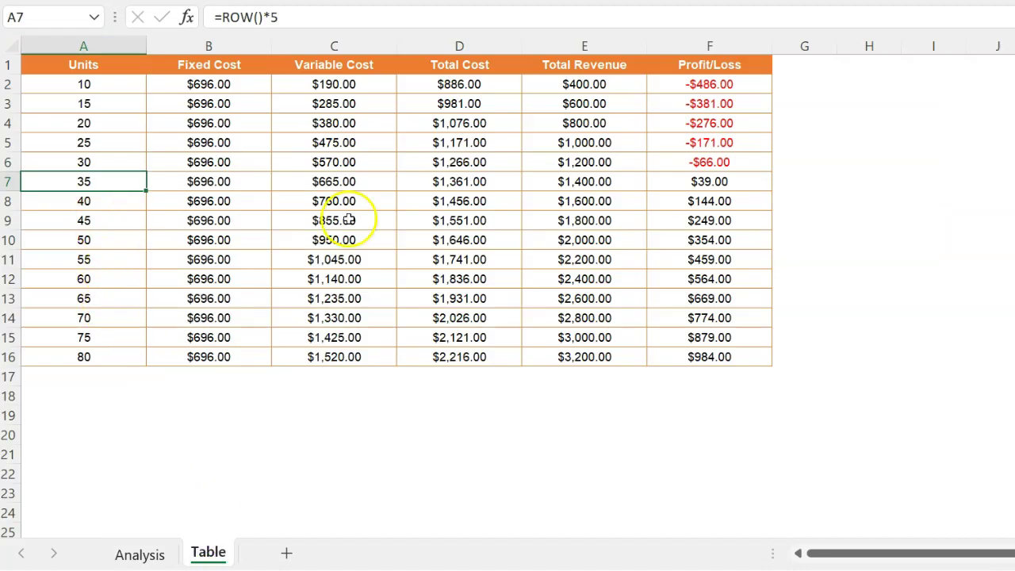
left_click(143, 553)
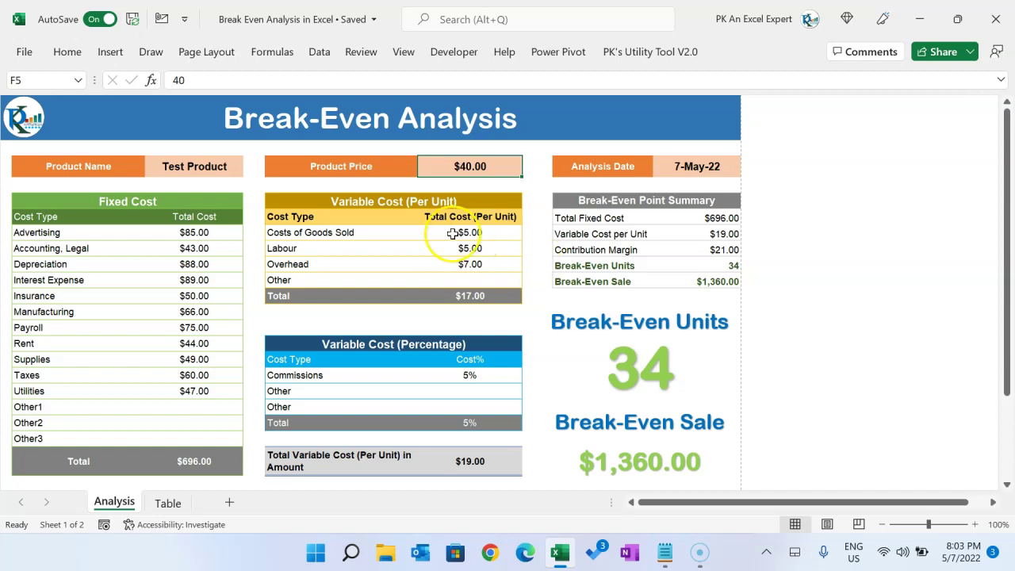
Preview how the Analysis sheet prints, then return to the sheet
left_click(225, 206)
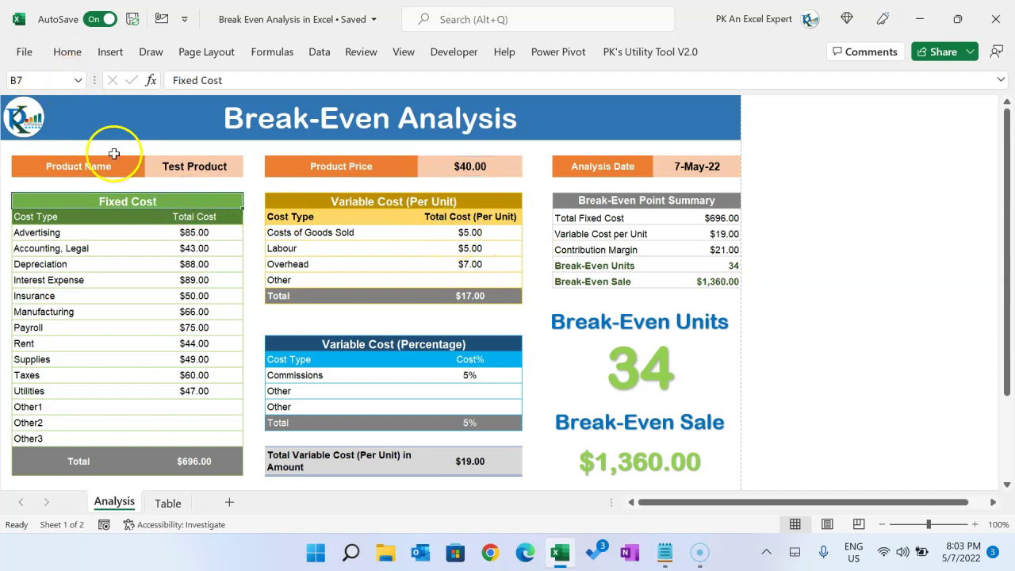
key("ctrl+p")
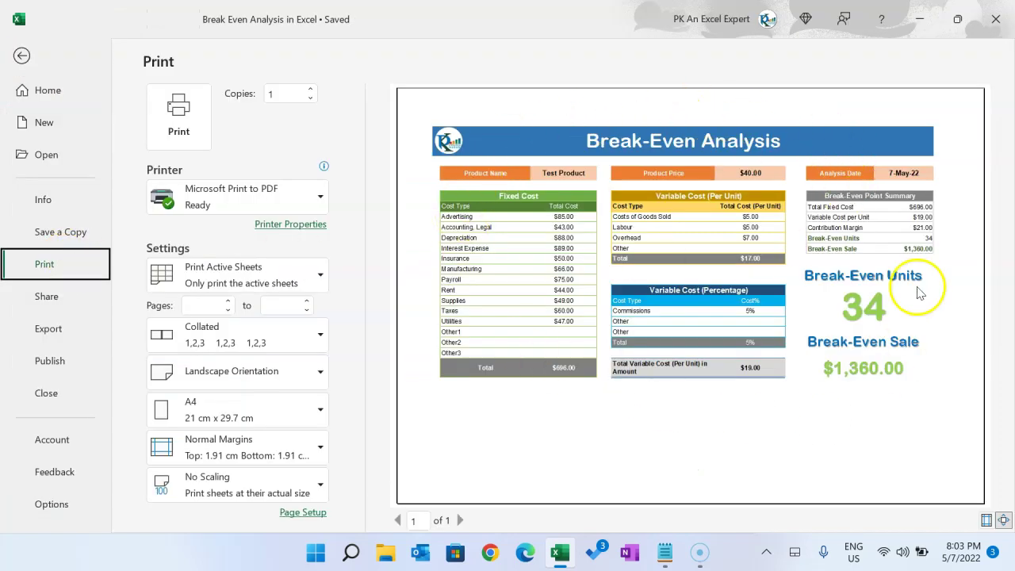
key("Escape")
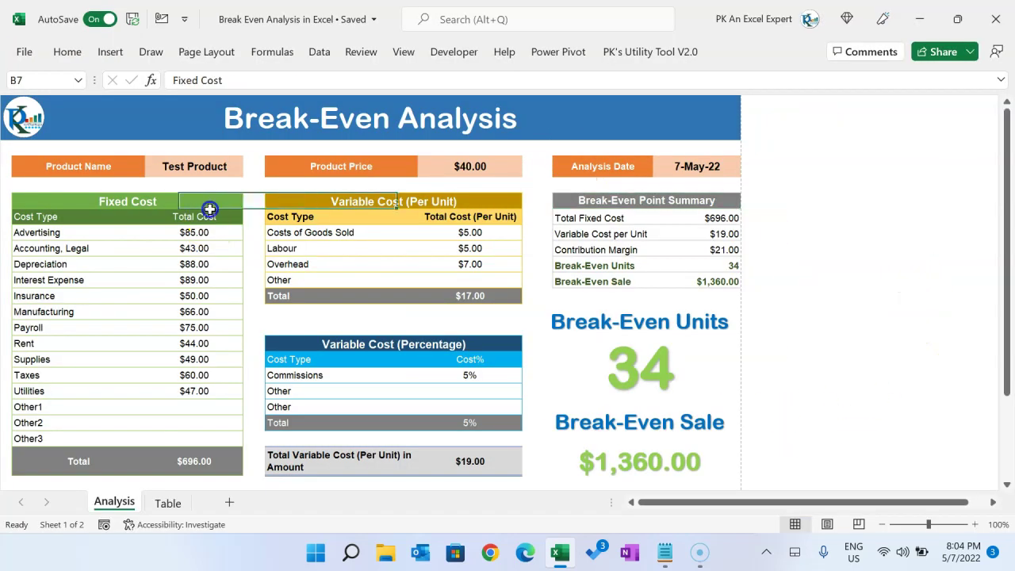
In a new blank workbook, enter the label "Product Name" in B4 and autofit column B
key("ctrl+n")
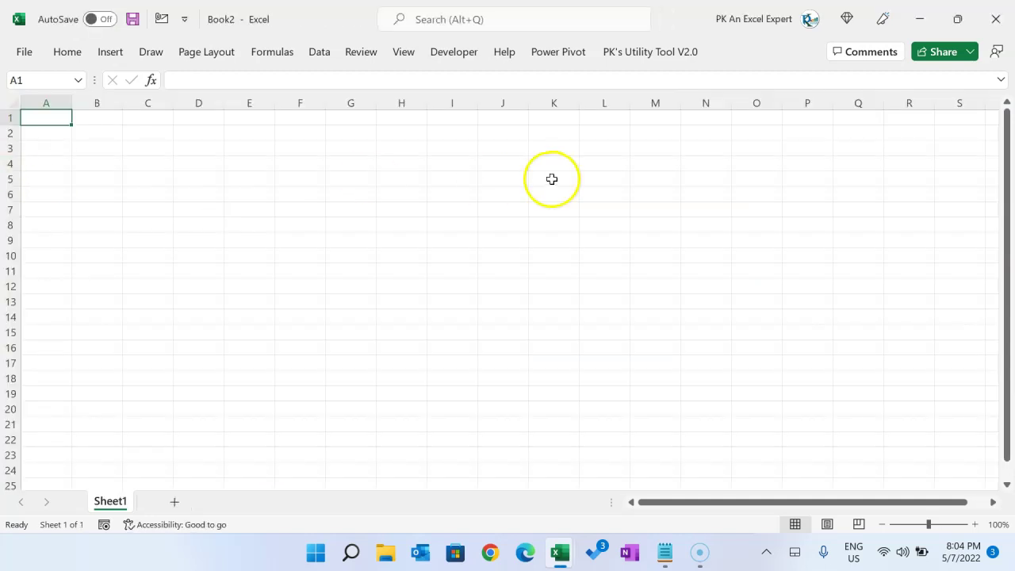
key("Right")
key("Down")
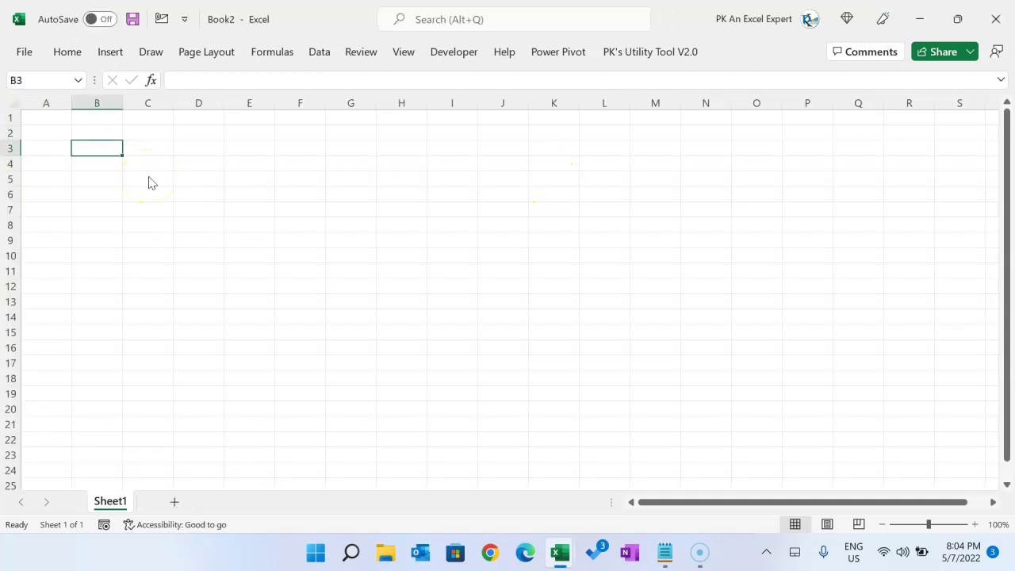
key("Down")
type("Product Nam")
key("Right")
key("Left")
key("alt+o")
key("c")
key("a")
key("Right")
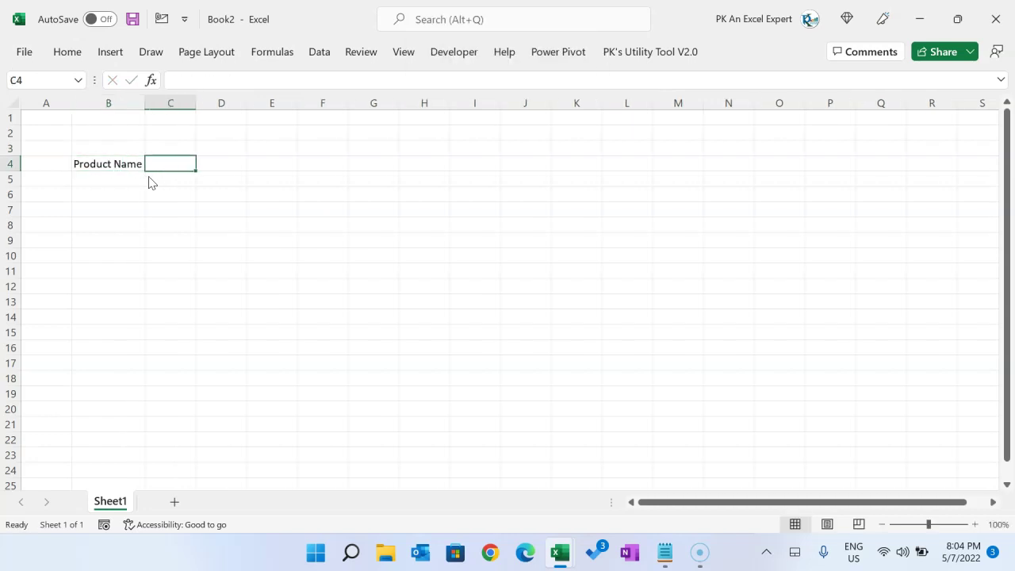
Enter the label "Product Price" in D4 and fit column D to the text
key("Right")
key("Right")
key("Left")
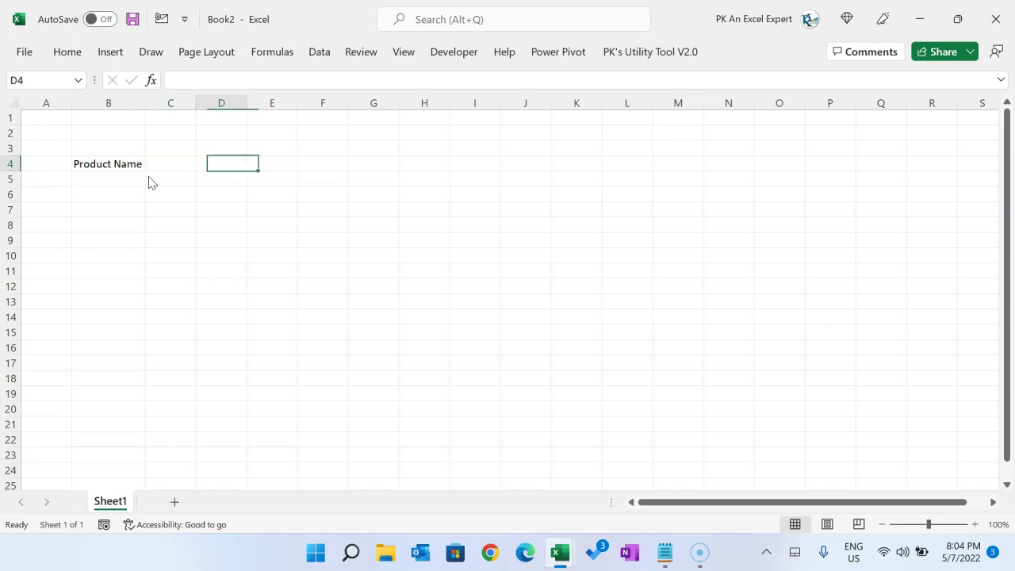
type("Produc")
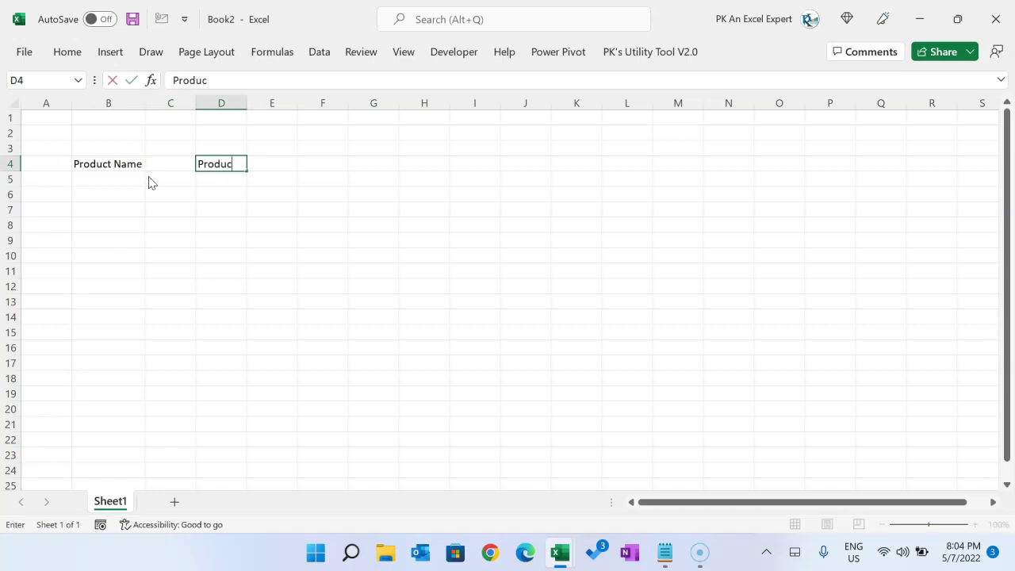
type("t Price")
key("Tab")
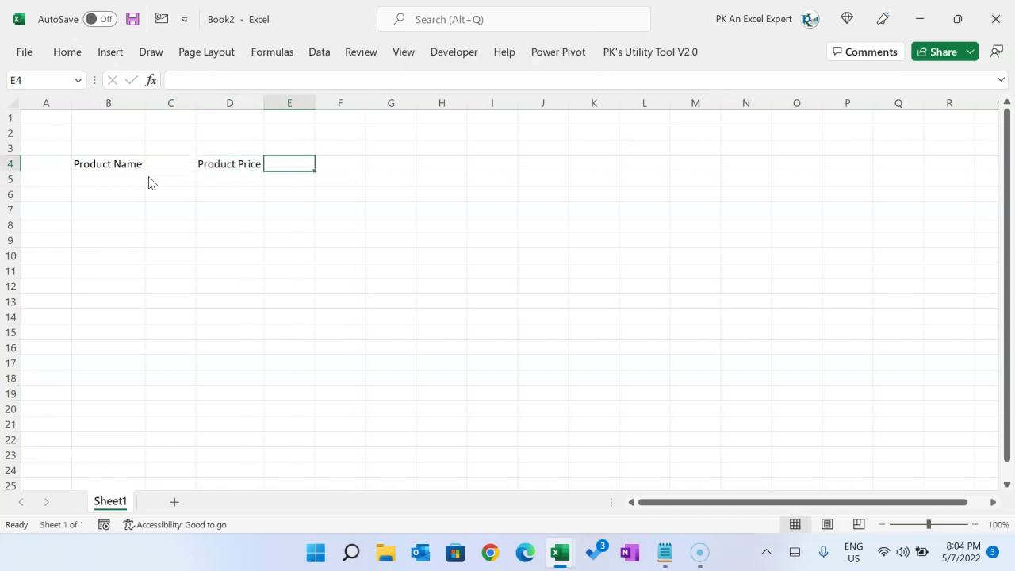
Enter the label "Analysis Date" in F4 and fit column F to the text
key("Right")
key("Right")
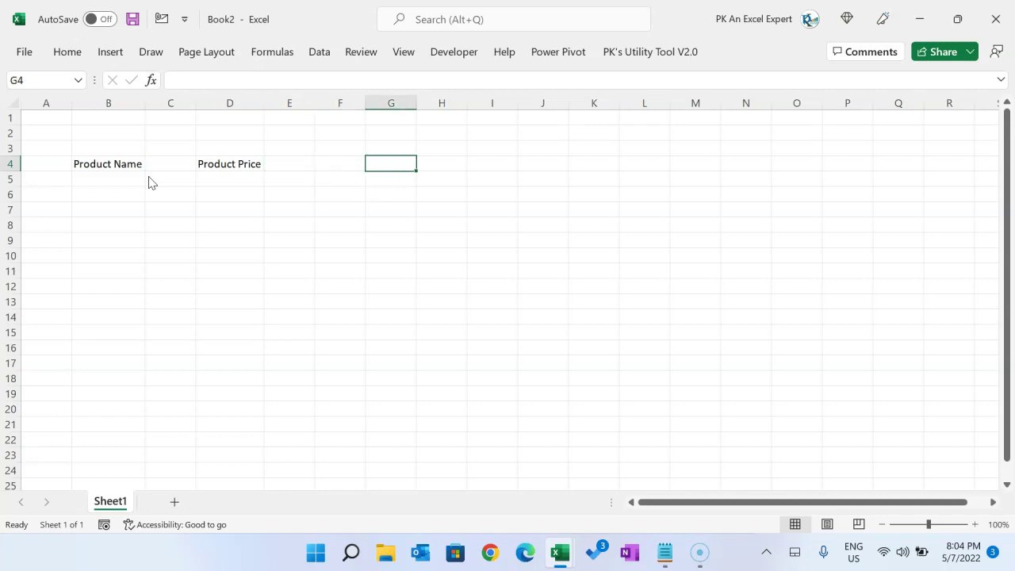
key("Left")
type("Ana")
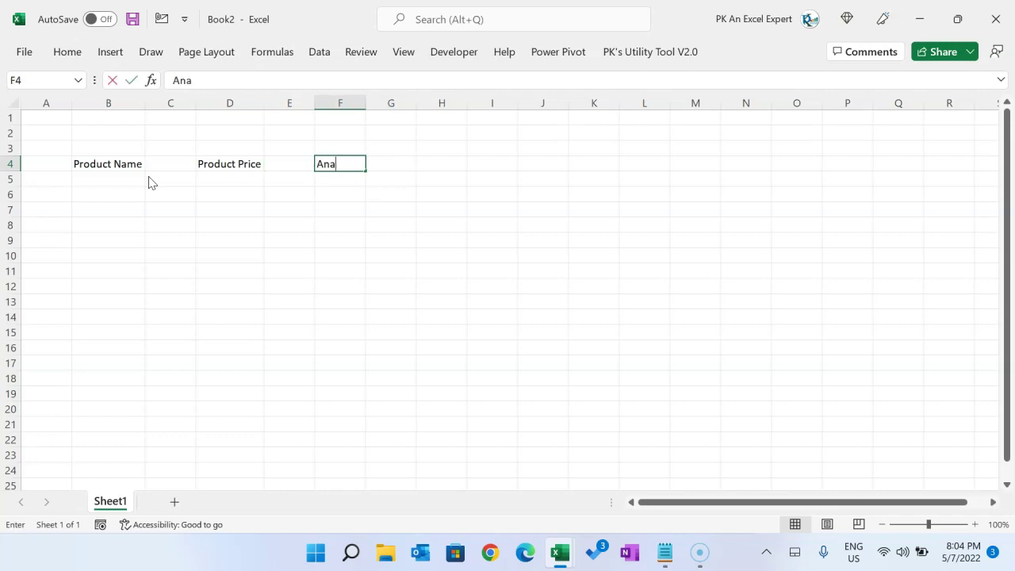
type("lysis Date")
key("Tab")
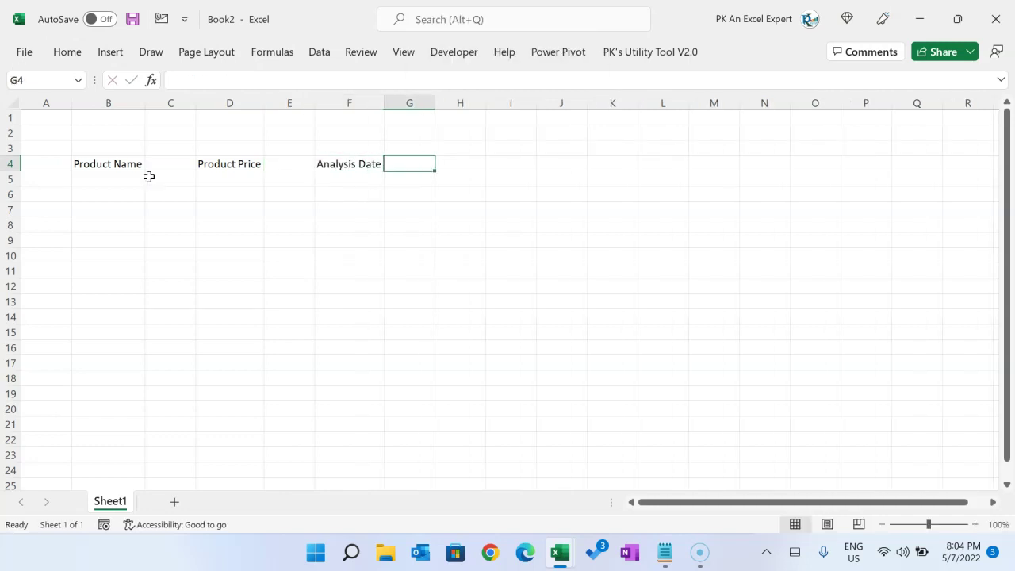
Narrow column A to a slim margin beside the Product Name label, with B6 as the active cell
key("Left")
key("Left")
key("Left")
key("Left")
key("Left")
key("Left")
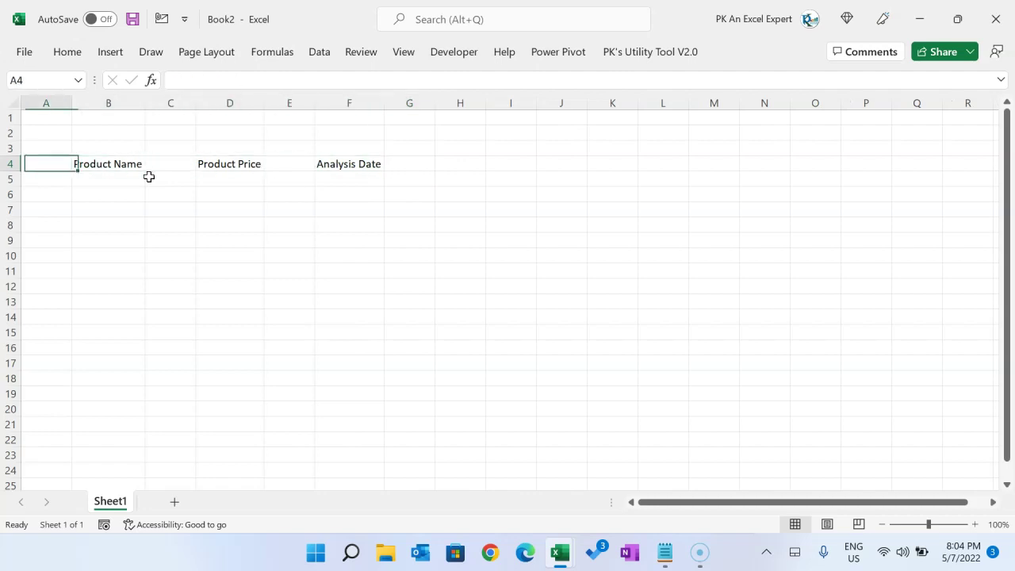
key("Right")
key("Down")
key("Down")
left_click_drag(74, 98, 41, 102)
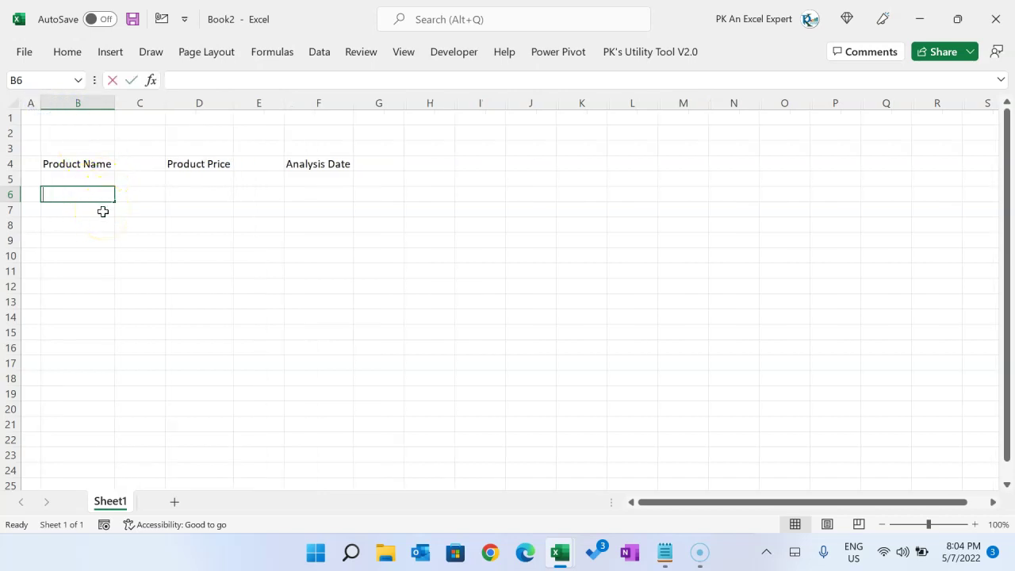
Enter the heading "Fixed Cost" in B6 and merge and center it across B6:C6
type("Fixed Cost")
key("ctrl+Return")
key("shift+Right")
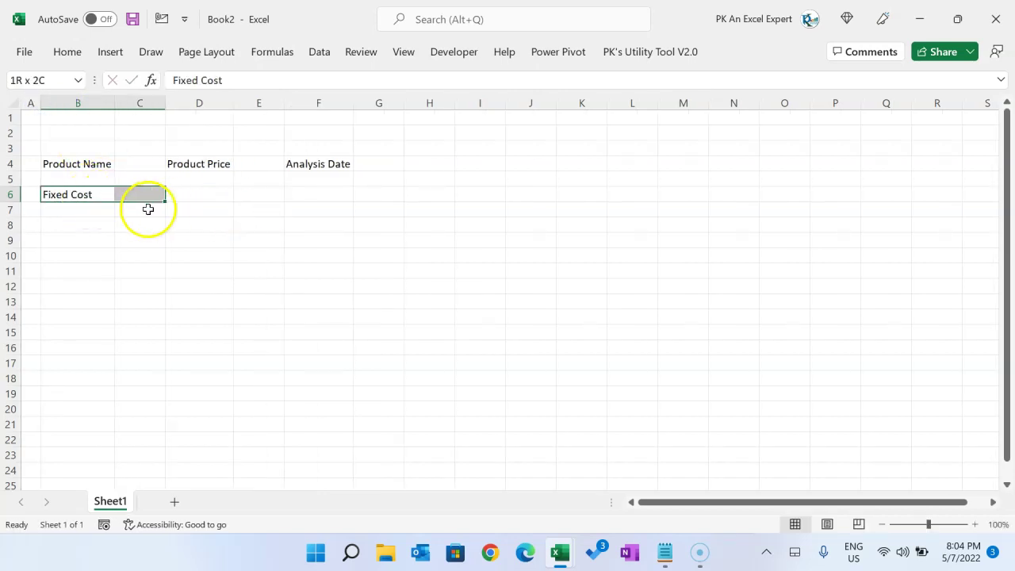
left_click(68, 52)
double_click(67, 51)
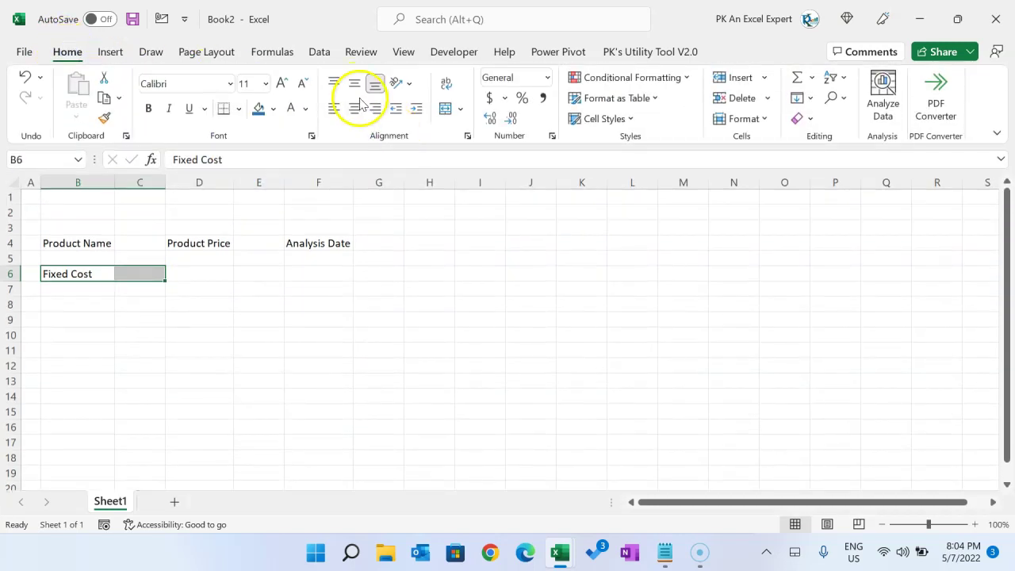
left_click(445, 112)
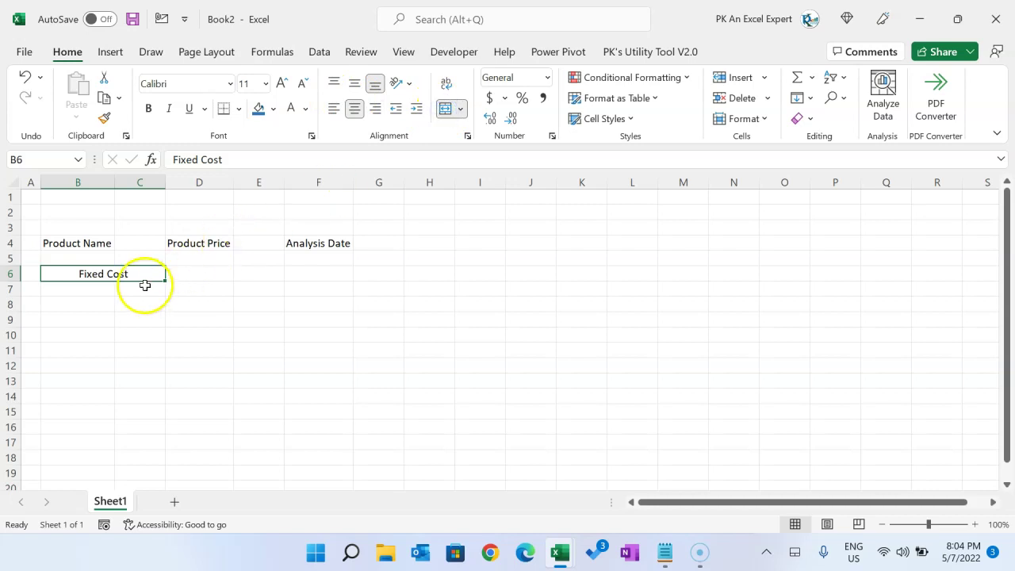
Widen columns C and B under the Fixed Cost heading
left_click_drag(165, 182, 184, 185)
left_click_drag(115, 184, 122, 183)
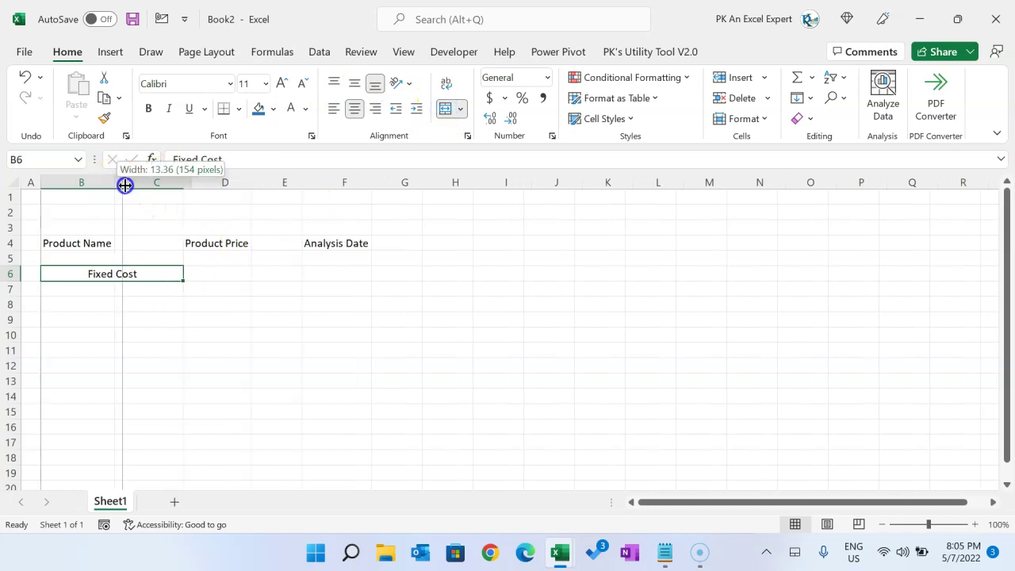
left_click_drag(96, 290, 93, 394)
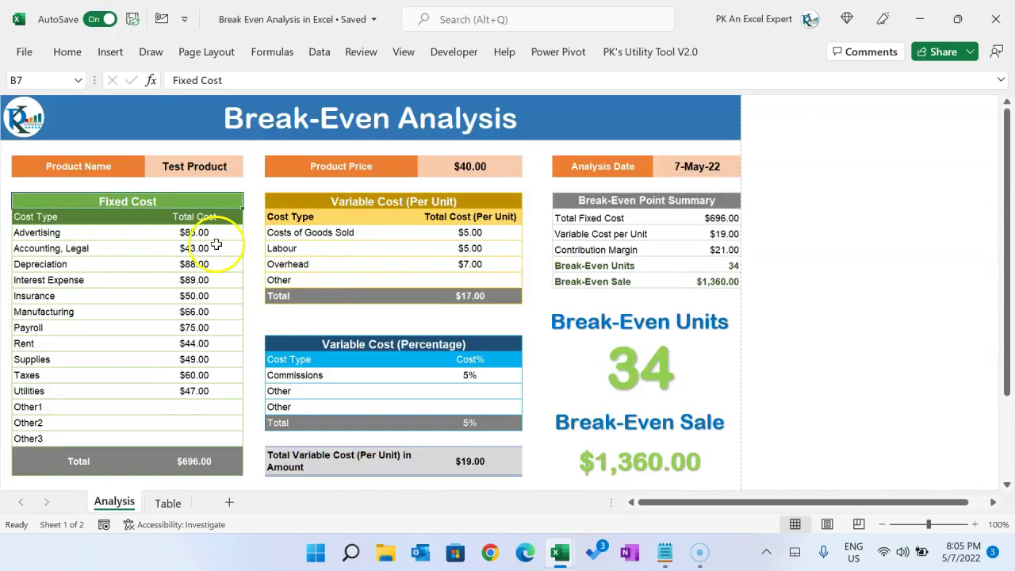
Copy the Fixed Cost list from Cost Type through Other3 in the finished example workbook and paste it as values starting at B7 in Book2
left_click(66, 234)
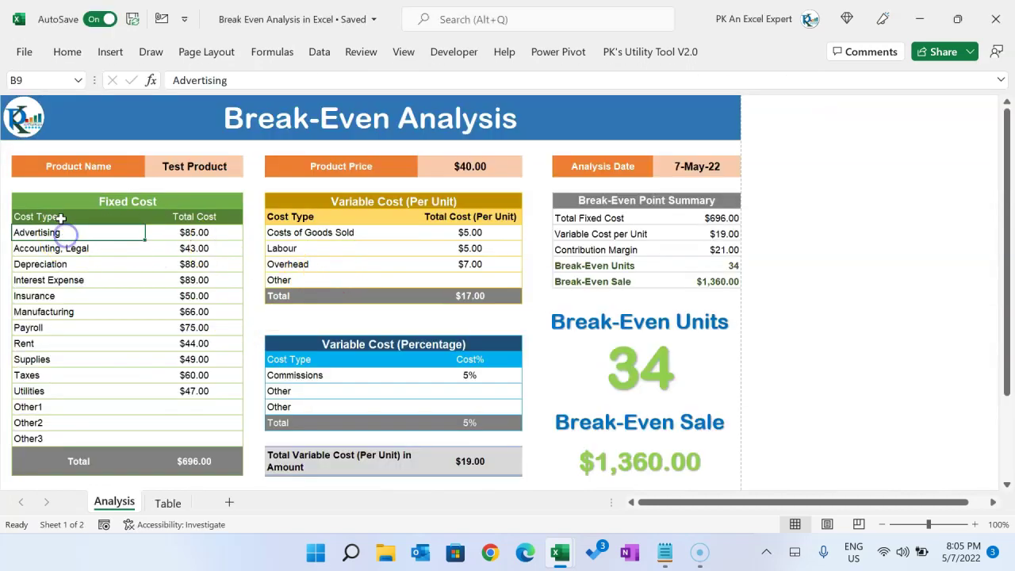
left_click_drag(60, 219, 63, 438)
key("ctrl+c")
key("alt+Tab")
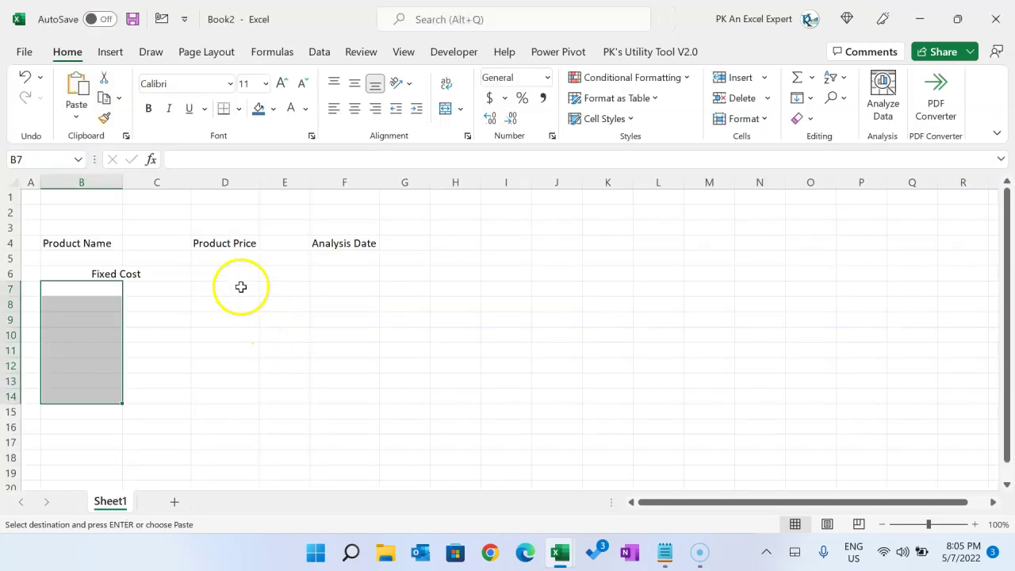
left_click(92, 291)
key("alt+e")
key("s")
key("v")
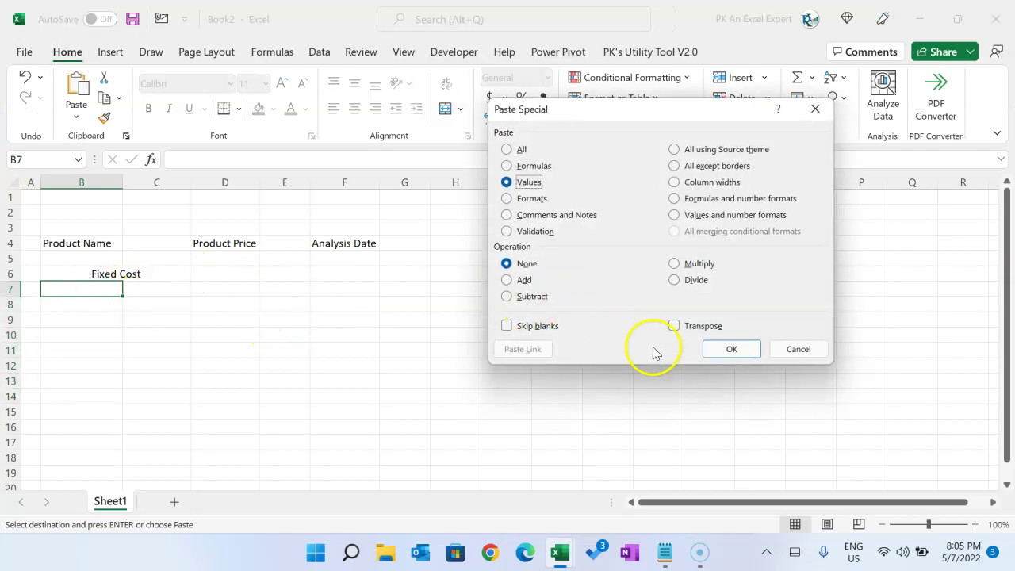
left_click(717, 349)
left_click(327, 353)
Widen column B further so the pasted cost type names fit
left_click_drag(75, 275, 72, 288)
left_click_drag(123, 185, 142, 185)
left_click(185, 301)
scroll(218, 298, "down", 2)
scroll(218, 298, "up", 2)
Enter the formula =RANDBETWEEN(30,90) in C7 beside Cost Type
left_click(182, 290)
left_click_drag(183, 290, 177, 435)
left_click(180, 291)
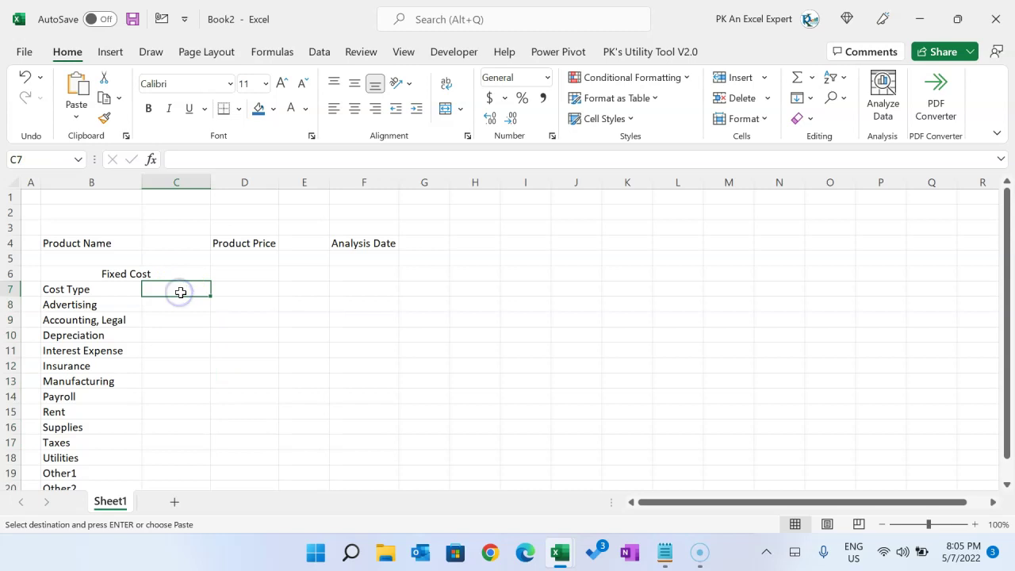
type("=ra")
key("Down")
key("Down")
key("Down")
key("Tab")
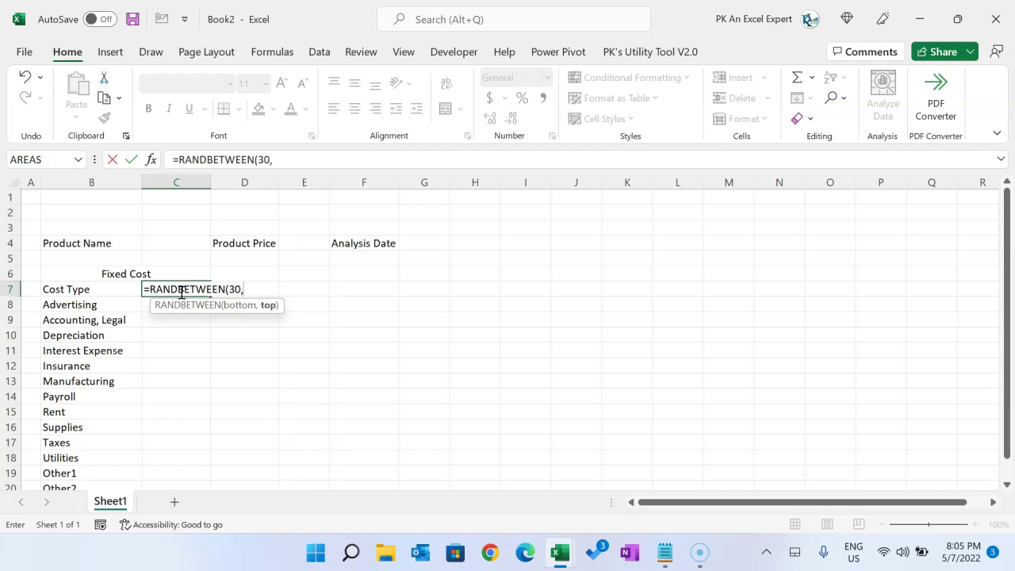
Fill the RANDBETWEEN formula down from C7 to the Utilities row in C18
key("Down")
key("Down")
key("Down")
key("Down")
key("Down")
key("Down")
key("Down")
key("Down")
key("Down")
key("Down")
key("Down")
key("Down")
key("Down")
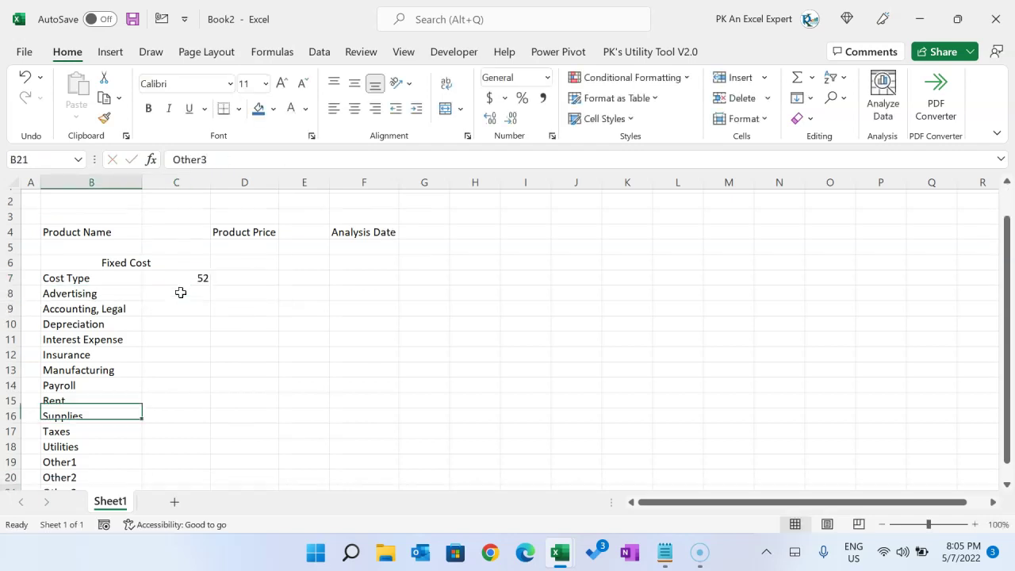
key("Up")
key("ctrl+shift+Up")
key("ctrl+d")
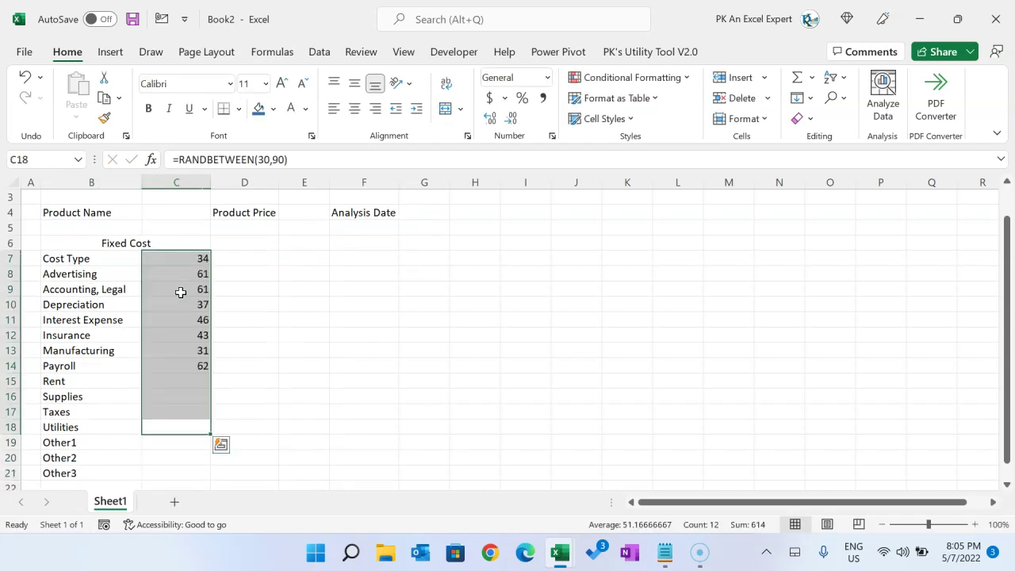
Replace the random-number formulas in C7:C18 with their fixed values
key("ctrl+c")
key("alt+e")
key("s")
key("v")
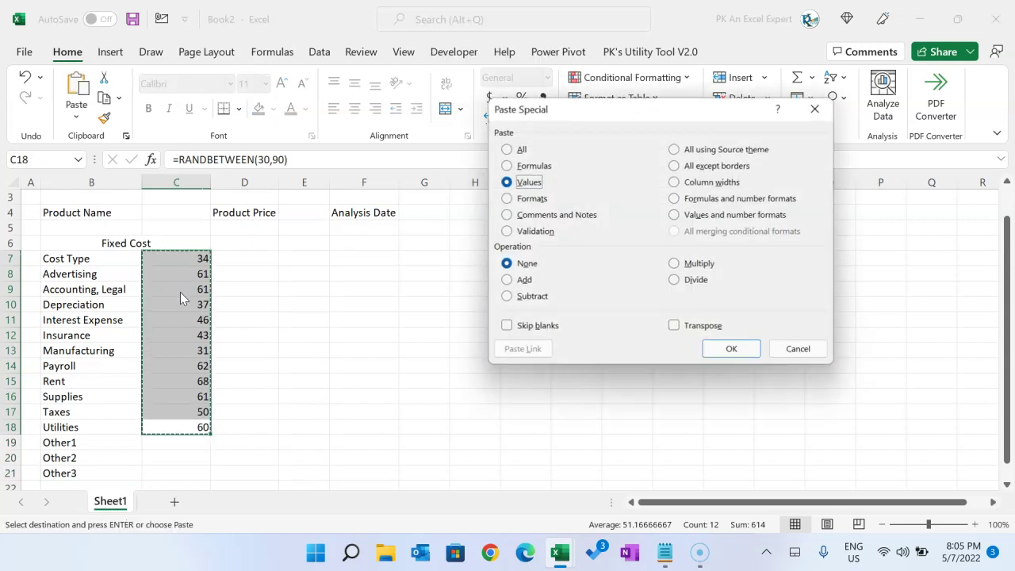
key("Return")
Format the amount cells C7:C21 as Currency
key("Up")
key("shift+Down")
key("shift+Down")
key("shift+Down")
key("shift+Down")
key("shift+Down")
key("shift+Down")
key("shift+Down")
key("shift+Down")
key("shift+Down")
key("shift+Down")
key("shift+Down")
key("shift+Down")
key("shift+Down")
key("shift+Down")
key("shift+Down")
key("shift+Down")
key("shift+Down")
key("shift+Down")
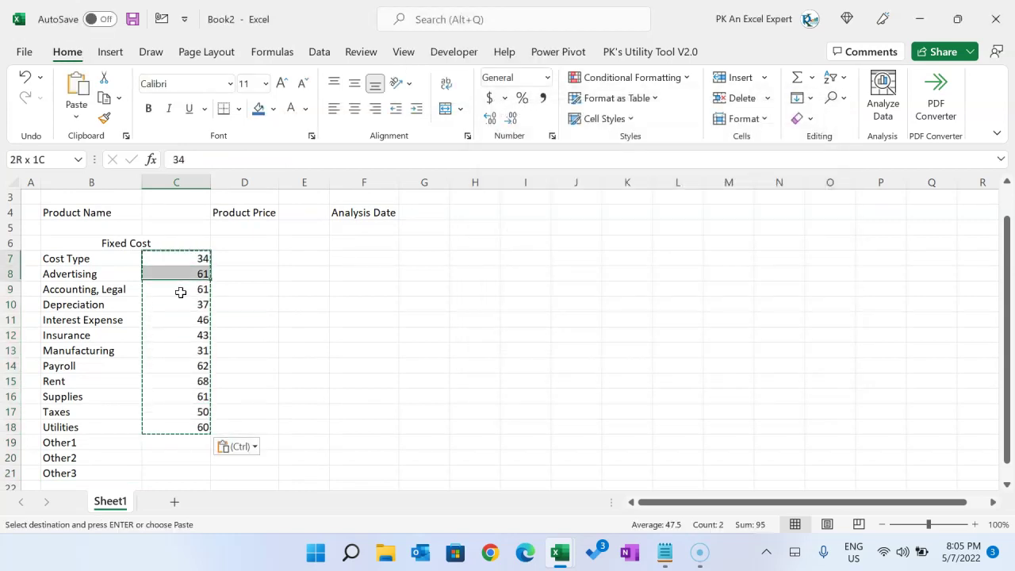
key("shift+Up")
key("shift+Up")
key("shift+Up")
key("shift+Up")
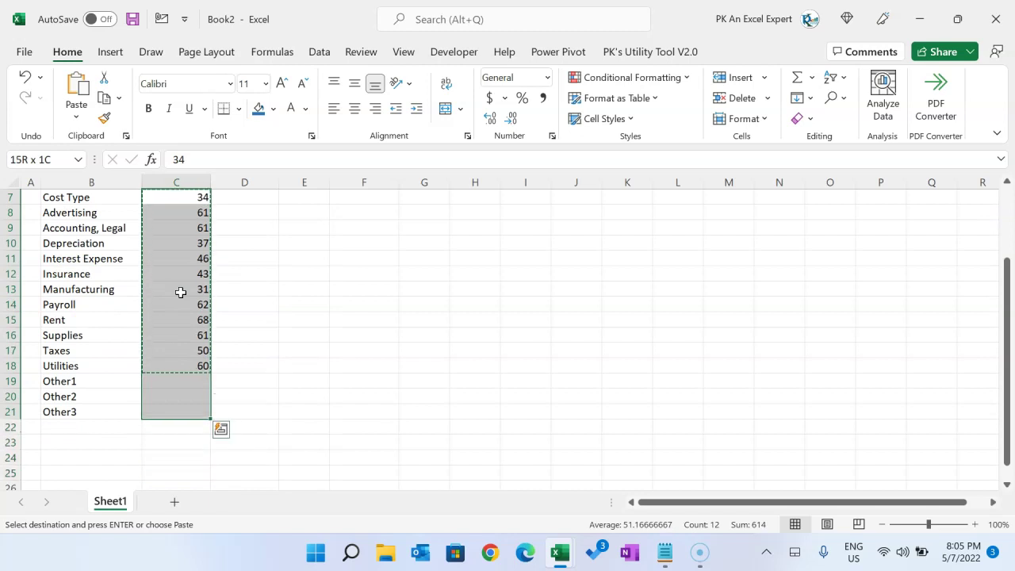
key("ctrl+shift+4")
scroll(264, 296, "up", 2)
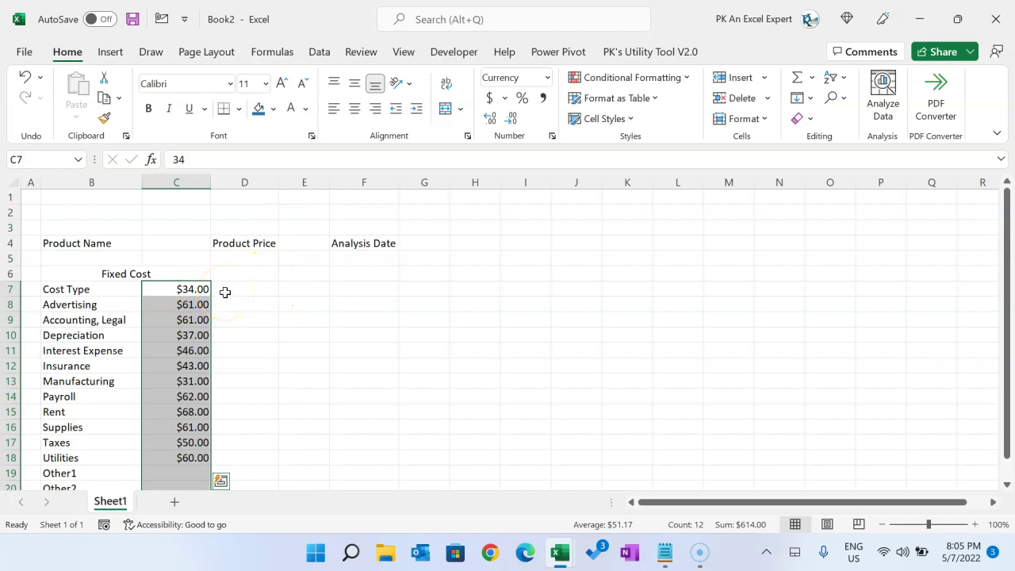
Turn off the sheet's gridlines
left_click(127, 275)
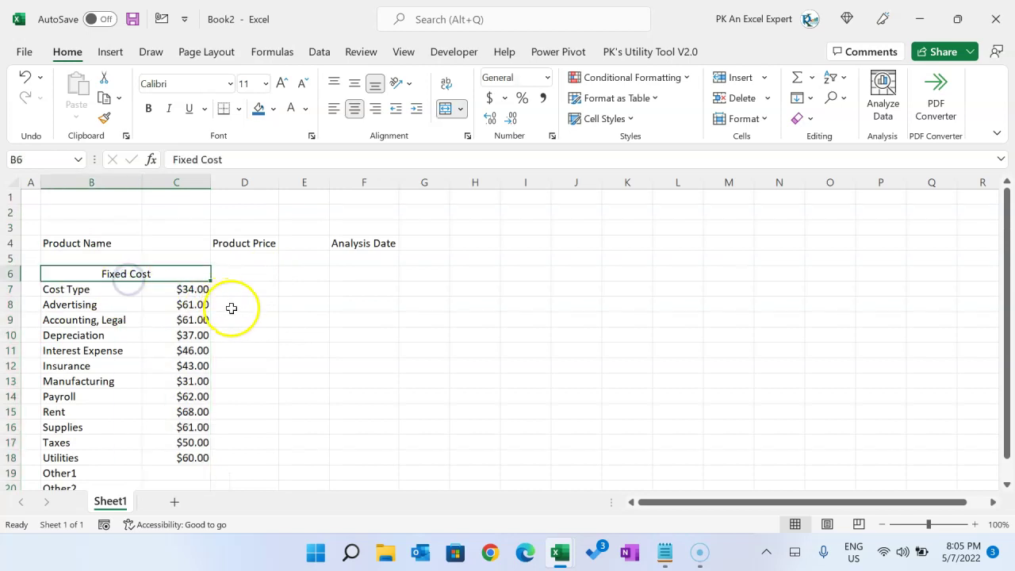
left_click_drag(97, 243, 195, 243)
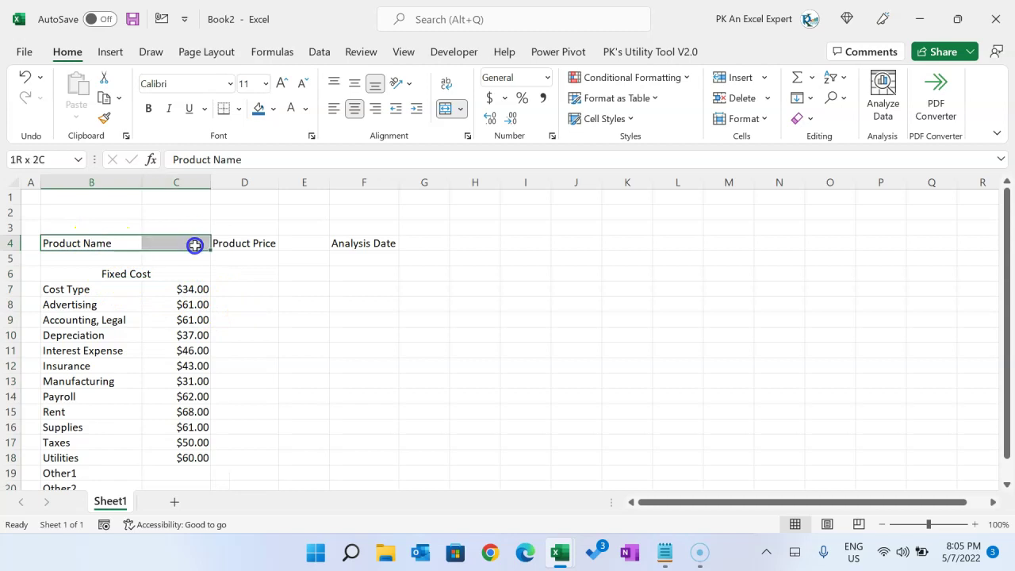
left_click(295, 270)
left_click(404, 52)
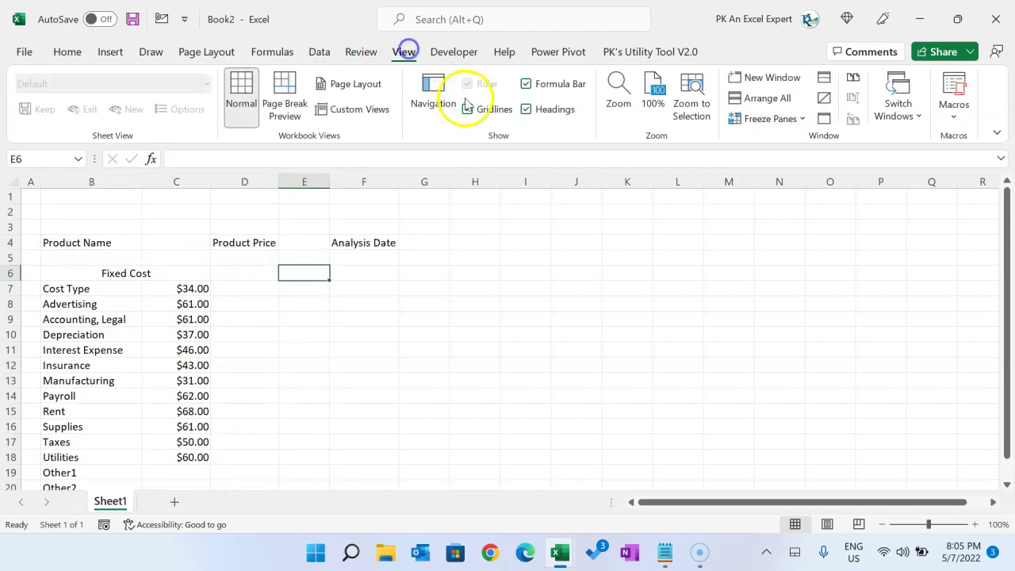
left_click(492, 117)
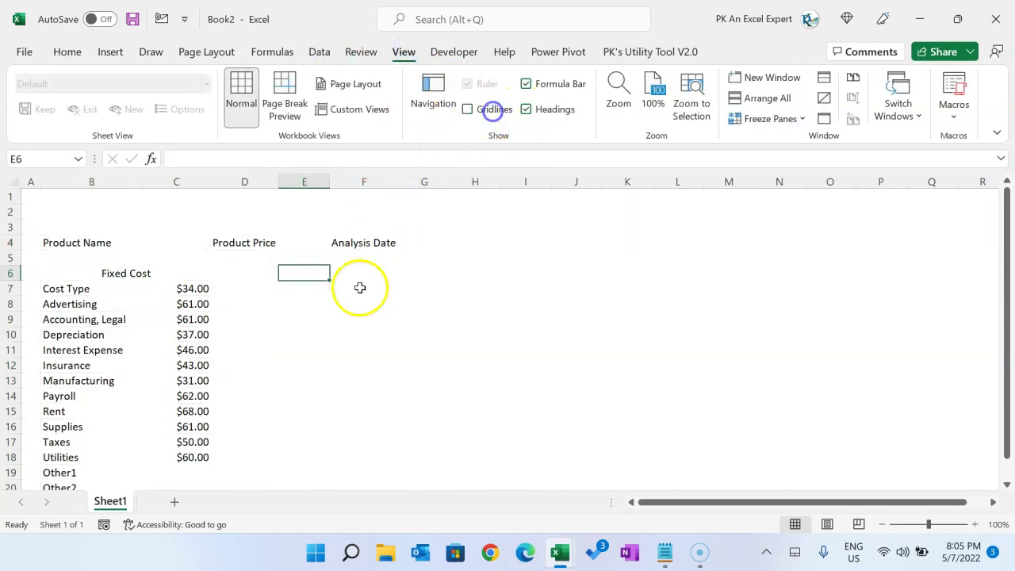
Fill the Product Name label in B4 with orange and the adjacent cell C4 with light orange
left_click(351, 304)
left_click_drag(126, 242, 90, 242)
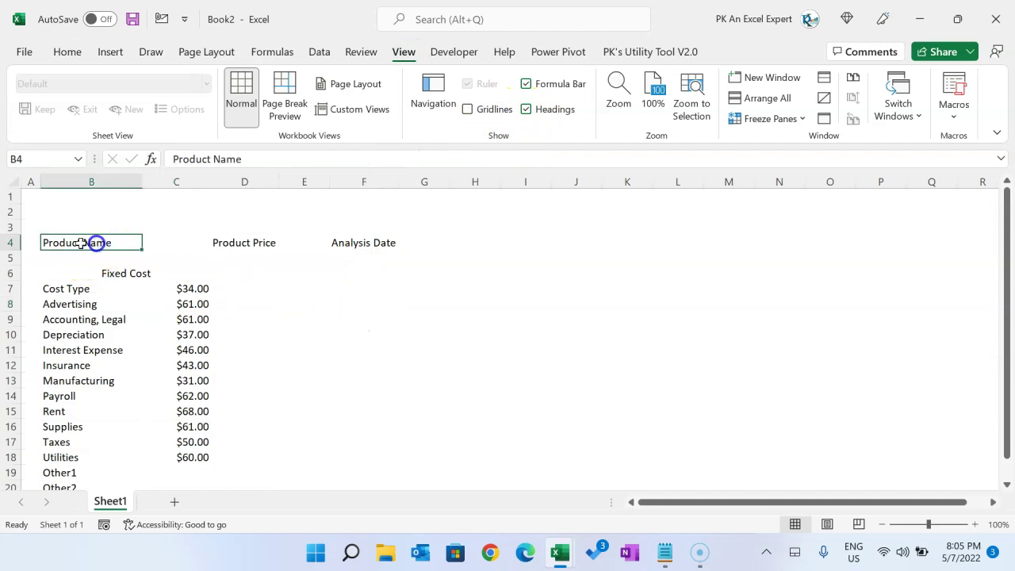
left_click(67, 51)
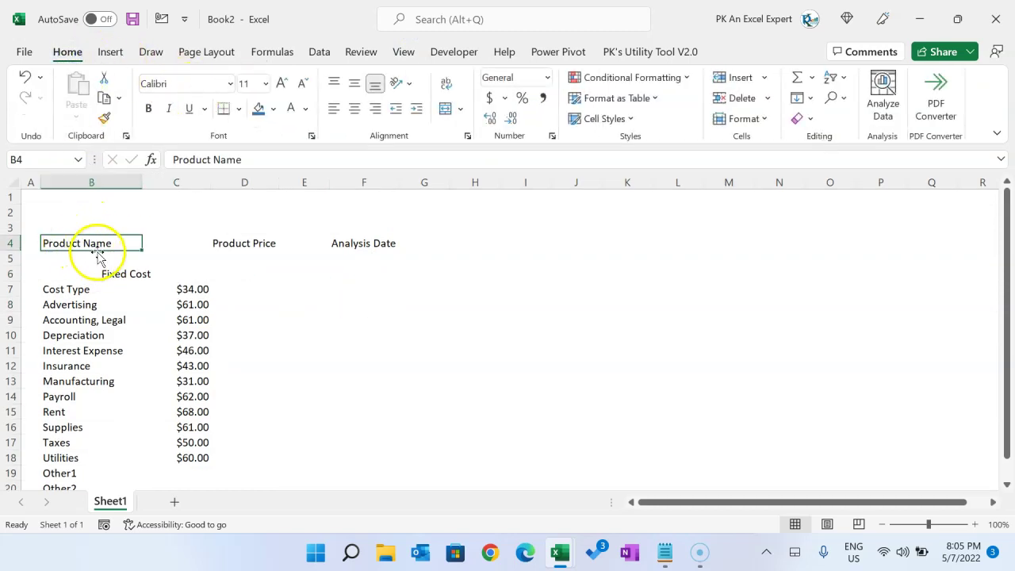
left_click(272, 109)
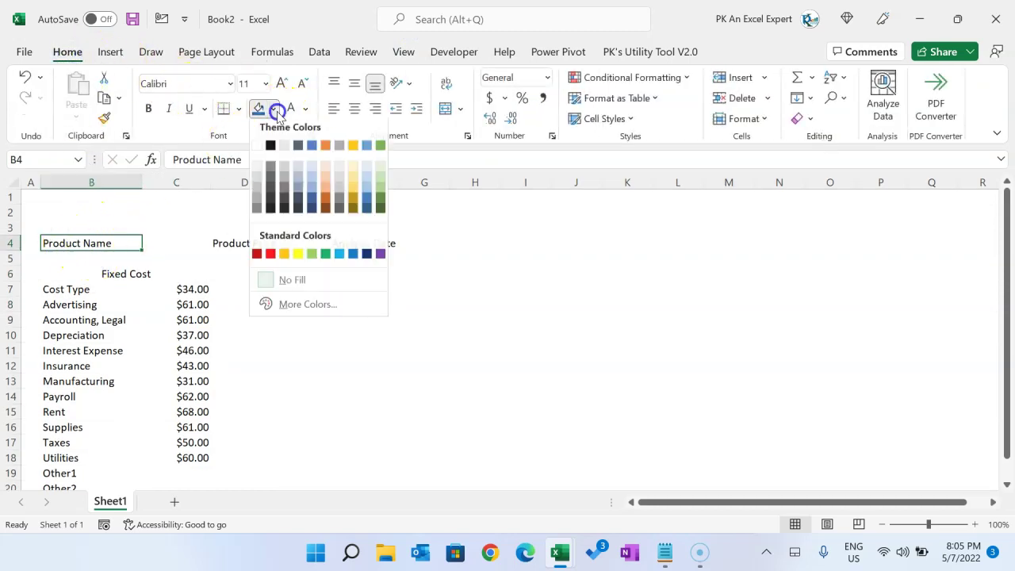
left_click(325, 150)
left_click(161, 240)
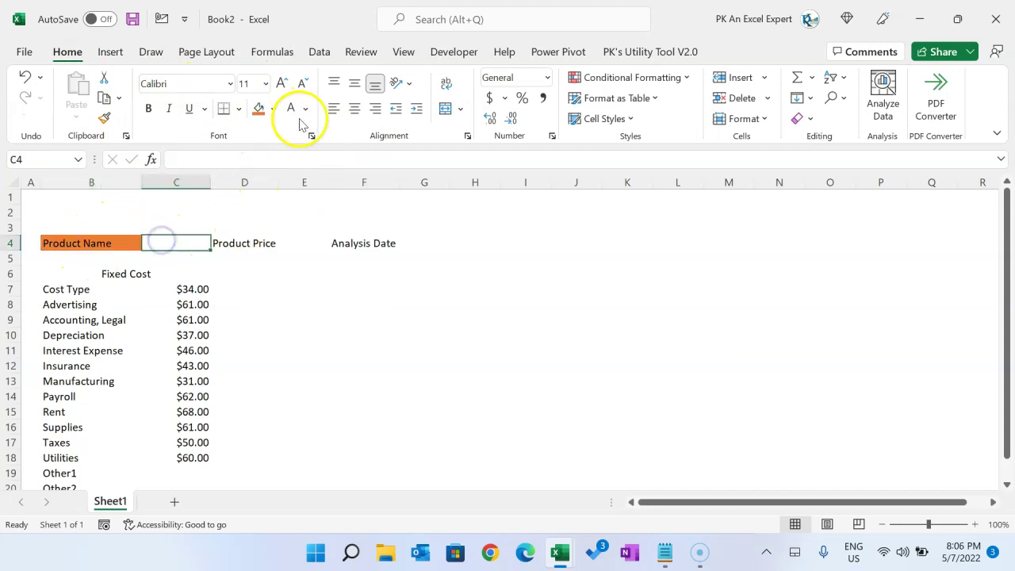
left_click(272, 108)
left_click(326, 172)
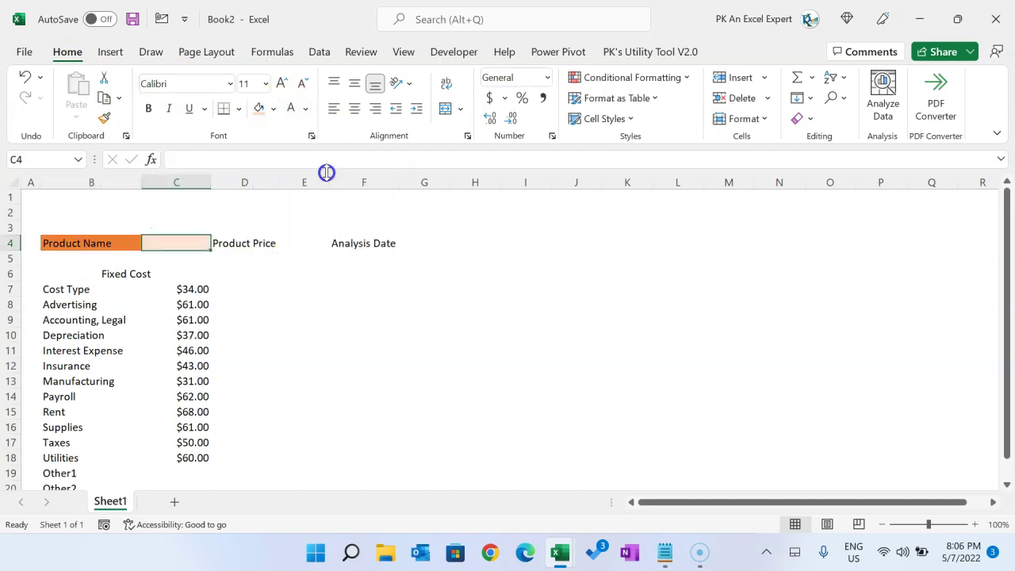
Insert a blank column D before Product Price and clear the fill inherited in D4
left_click(243, 250)
right_click(248, 182)
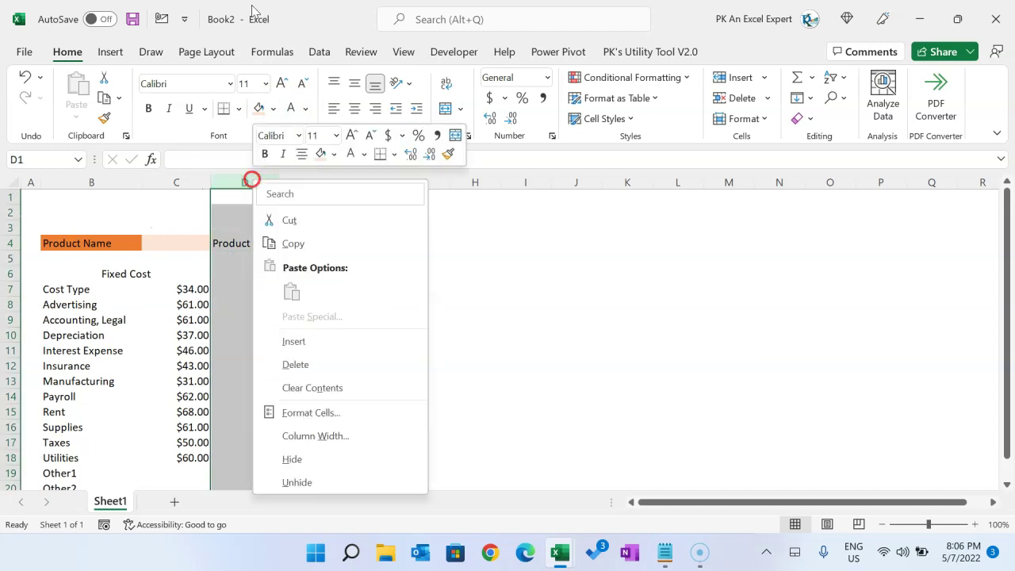
left_click(293, 341)
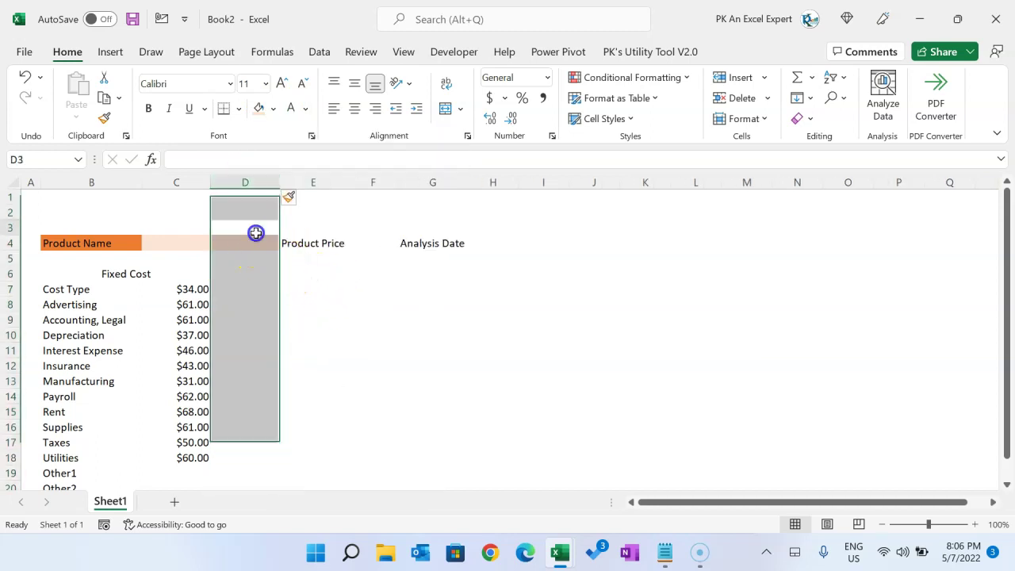
left_click_drag(256, 232, 260, 247)
Insert a blank column before the Analysis Date column
left_click(329, 245)
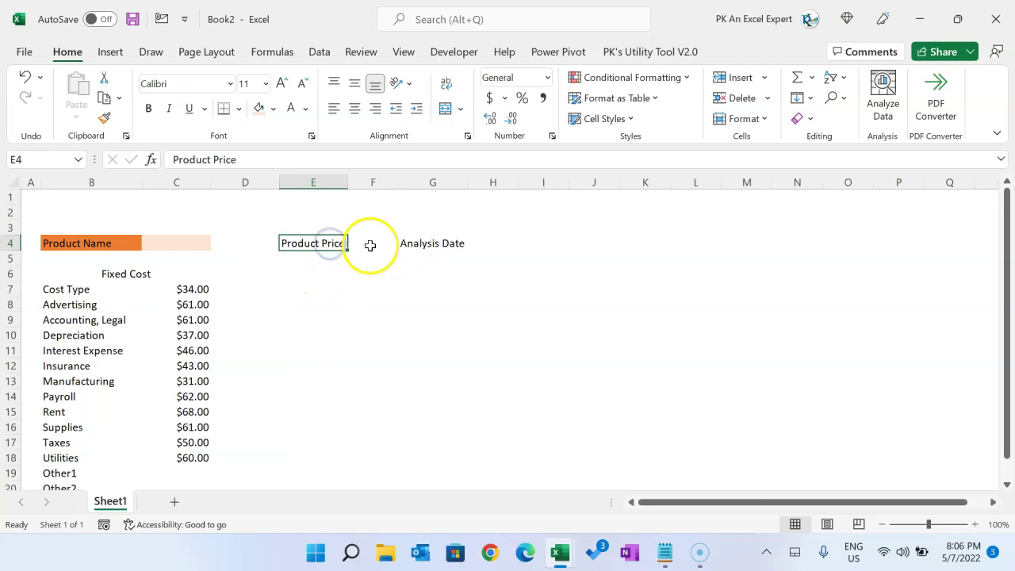
left_click(383, 244)
left_click(423, 183)
right_click(423, 184)
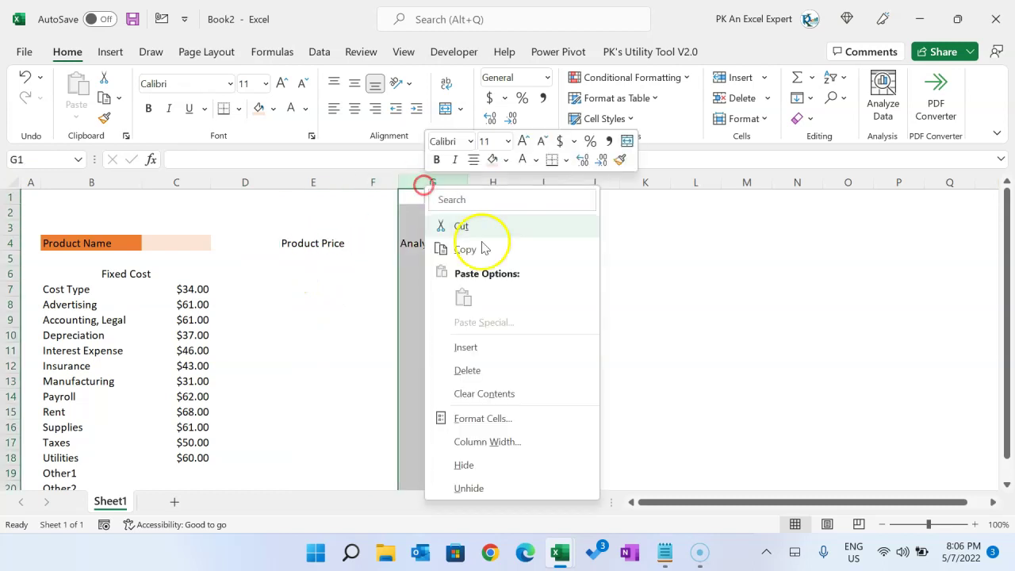
left_click(475, 349)
Make the Product Name label white and bold, and copy the B4:C4 formatting to E4:F4 and H4:I4
left_click(333, 243)
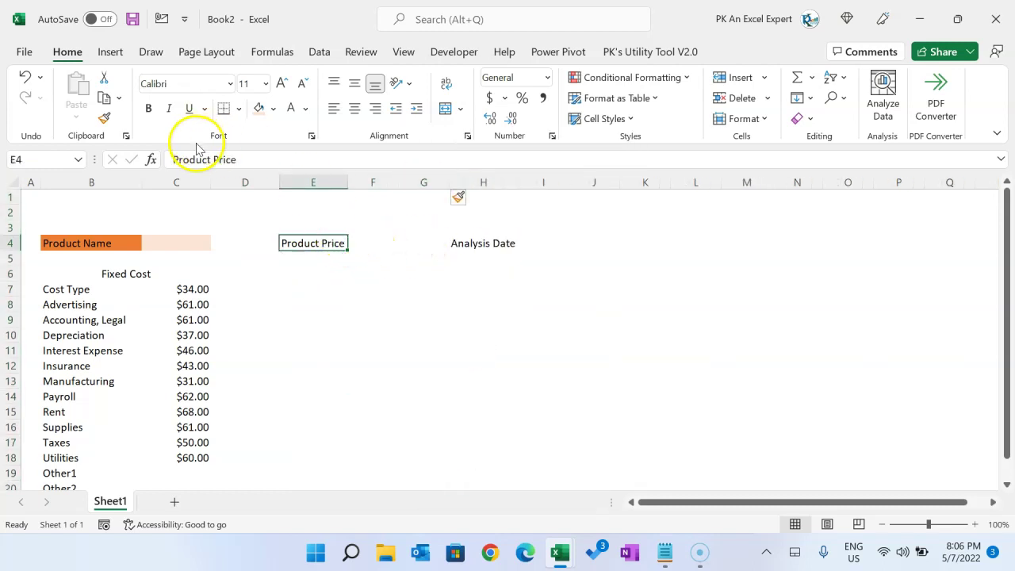
left_click(104, 242)
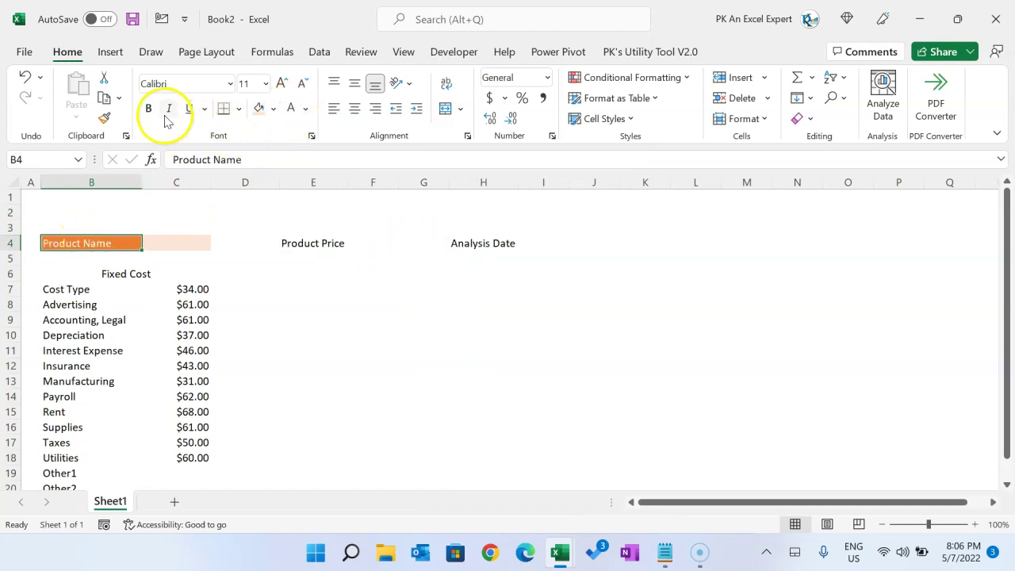
left_click_drag(102, 242, 167, 243)
left_click(103, 119)
left_click_drag(304, 243, 396, 245)
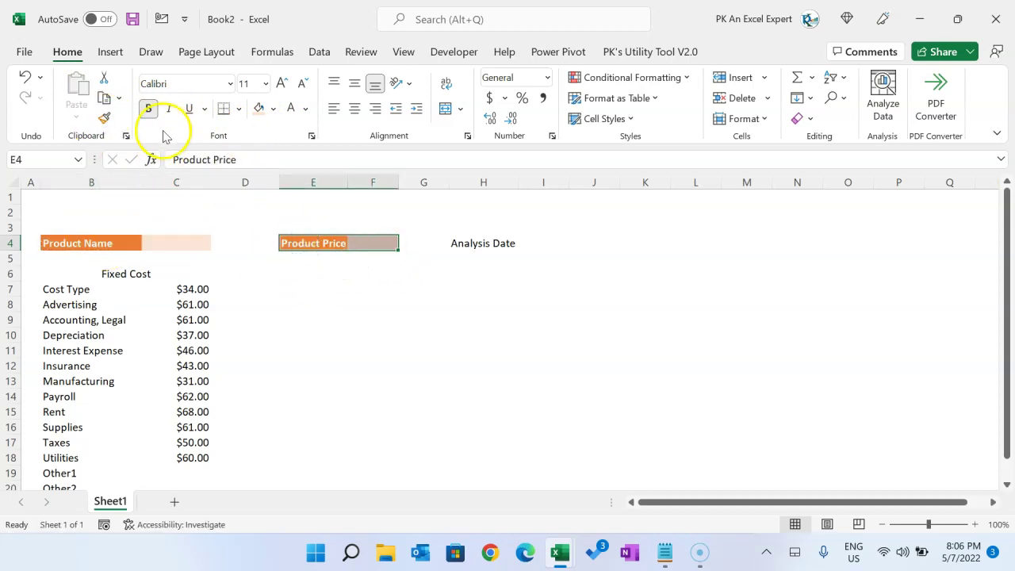
left_click(104, 119)
left_click_drag(532, 249, 484, 245)
Widen columns E, I and H around the Product Price and Analysis Date labels
left_click(567, 247)
left_click_drag(348, 184, 363, 185)
left_click_drag(597, 183, 612, 183)
left_click_drag(546, 181, 555, 182)
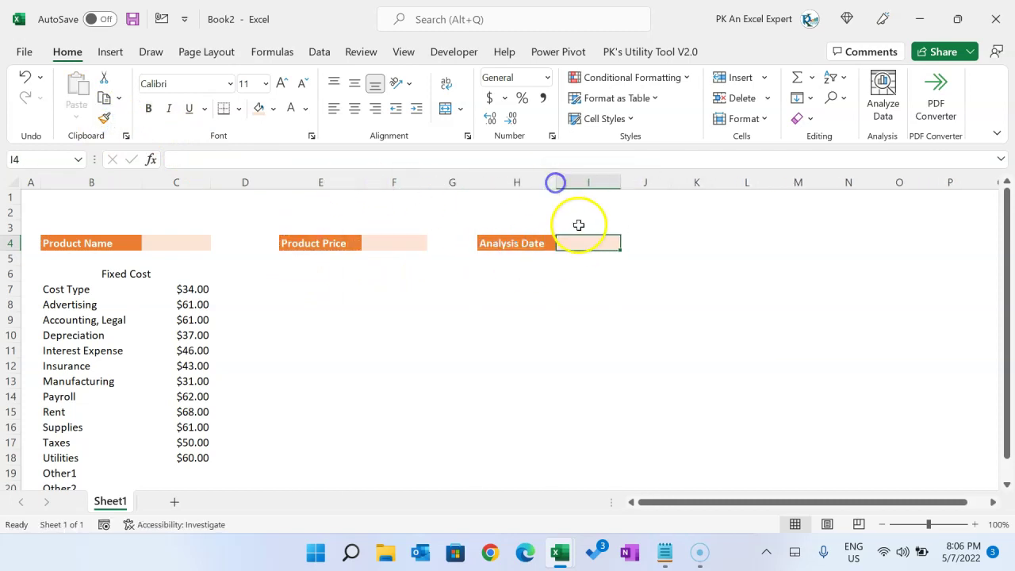
Enter the formula =TODAY() in I4 beside Analysis Date and keep the date in 7-May-22 style
type("=tao")
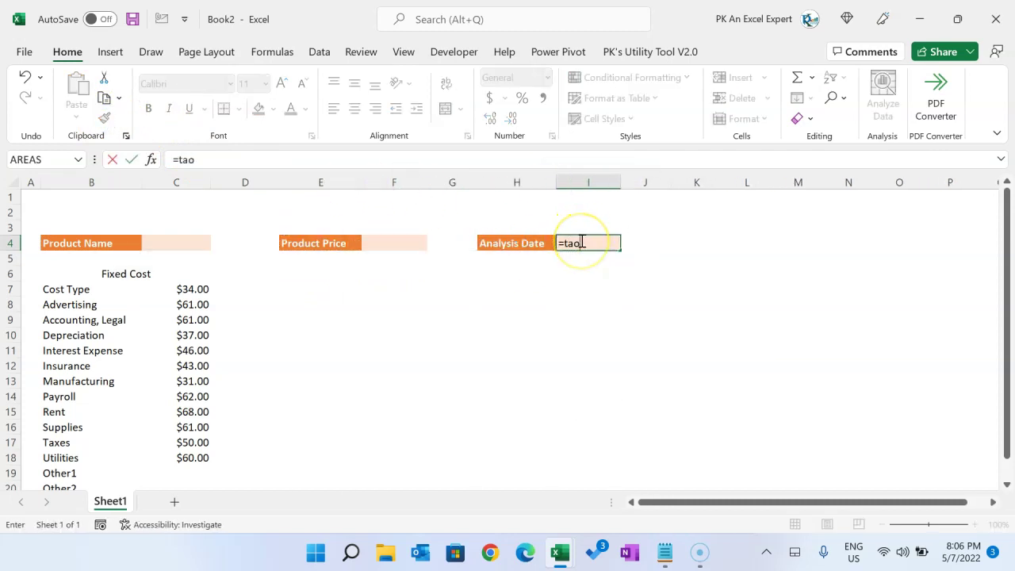
key("BackSpace")
key("BackSpace")
type("oday()")
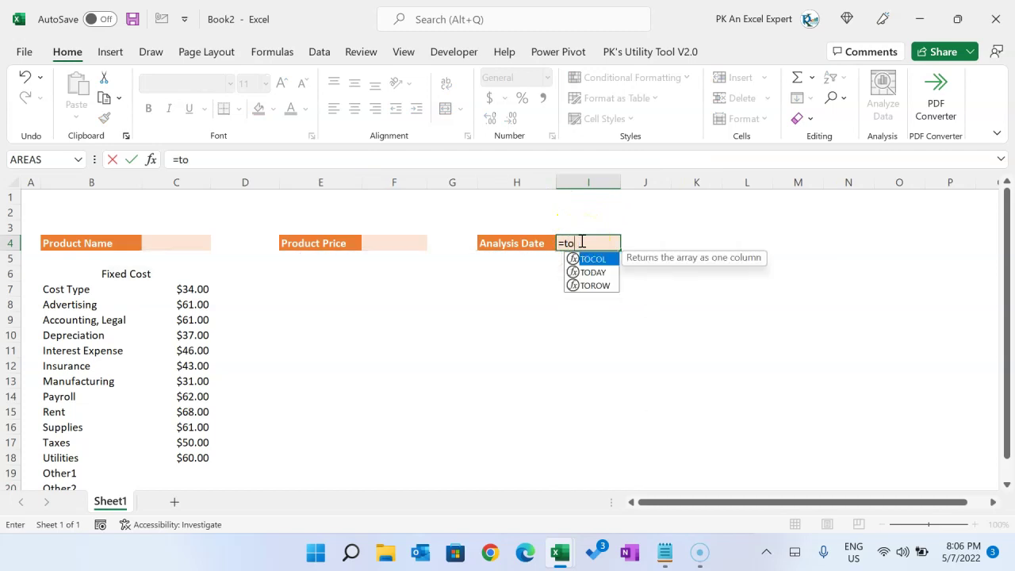
key("ctrl+Return")
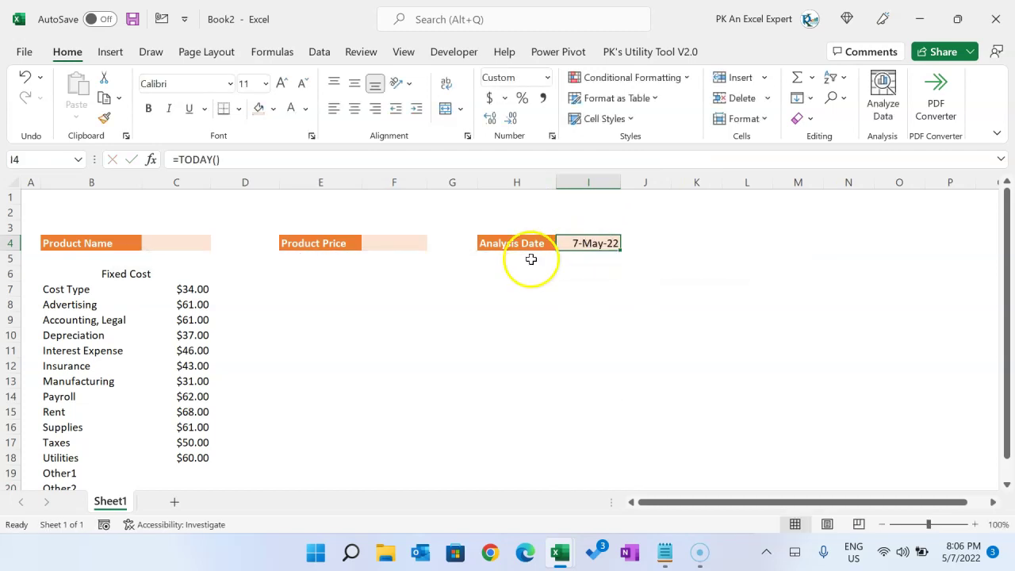
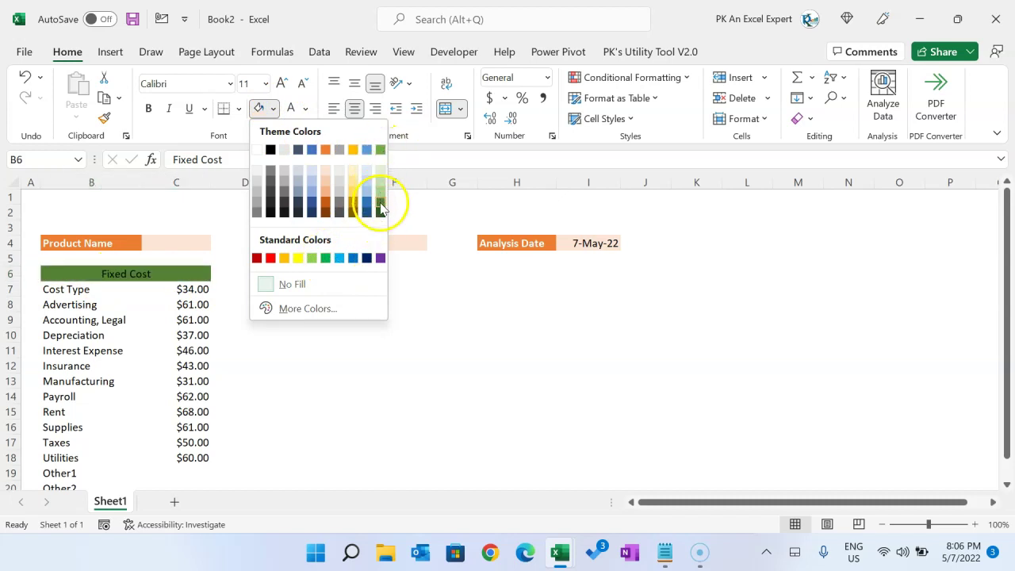
Fill the merged Fixed Cost heading in B6:C6 with the theme's medium green
left_click(380, 149)
Move the cost amounts in C7:C18 down one row so they start in C8
left_click_drag(105, 289, 182, 453)
key("ctrl+x")
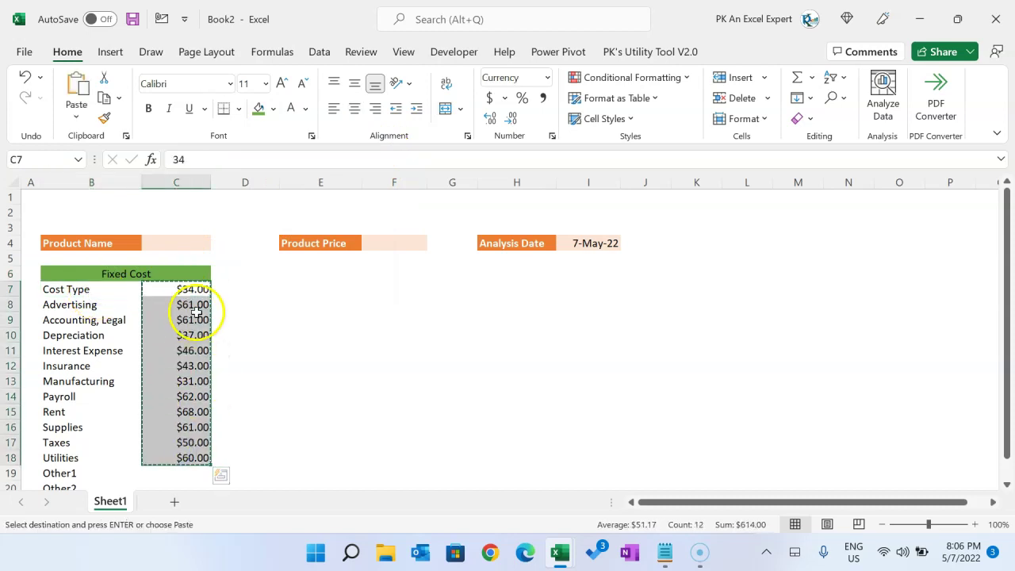
left_click(204, 306)
key("Return")
Enter the column header Amount in C7 beside Cost Type
left_click(189, 291)
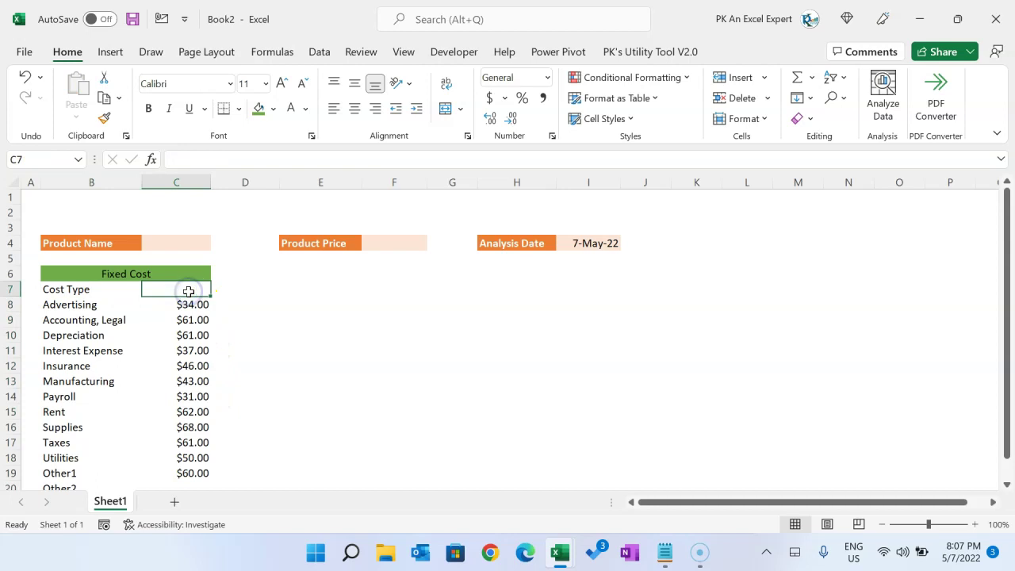
type("Amo")
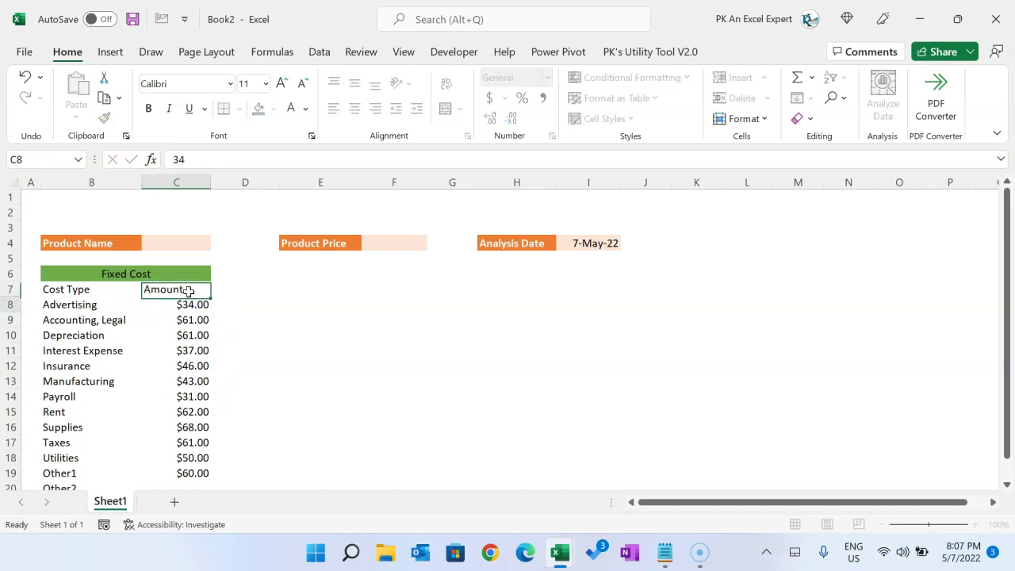
type("unt")
key("ctrl+Return")
Fill the Cost Type and Amount headers in B7:C7 with a lighter theme green and make them bold
key("shift+Left")
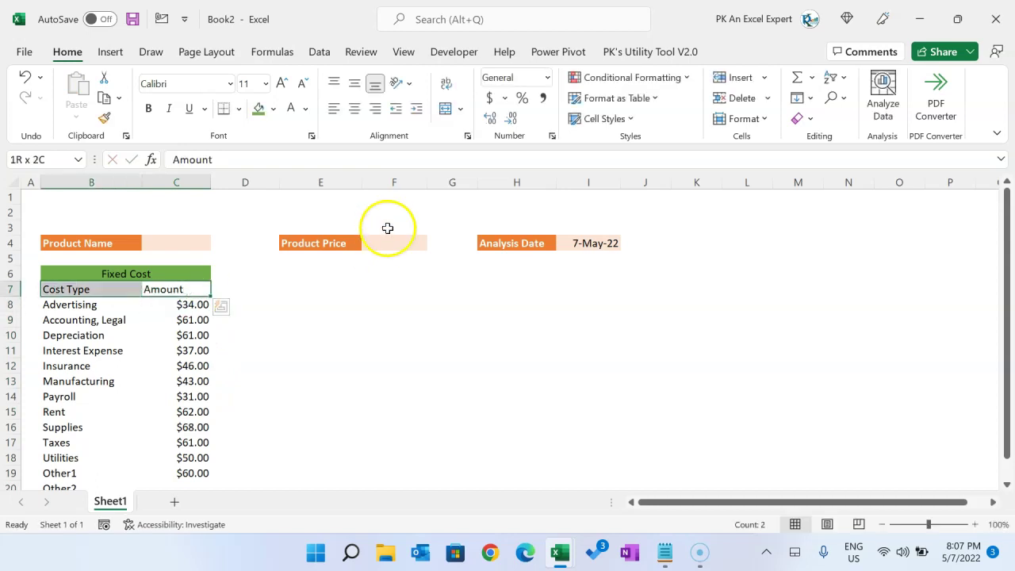
left_click(273, 109)
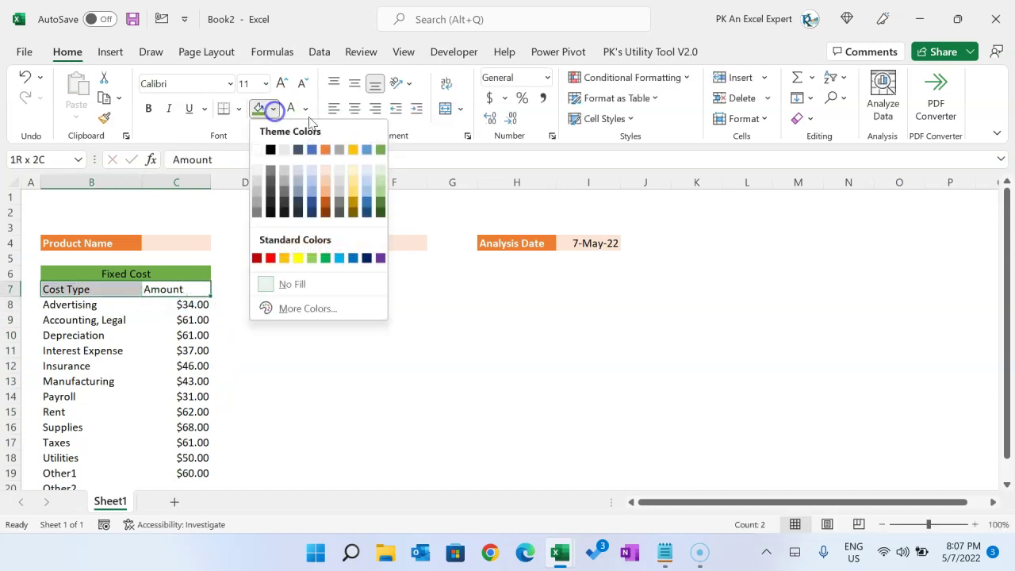
left_click(378, 193)
left_click_drag(92, 289, 175, 290)
Enter the label Total in B22 below Other3
scroll(203, 333, "down", 3)
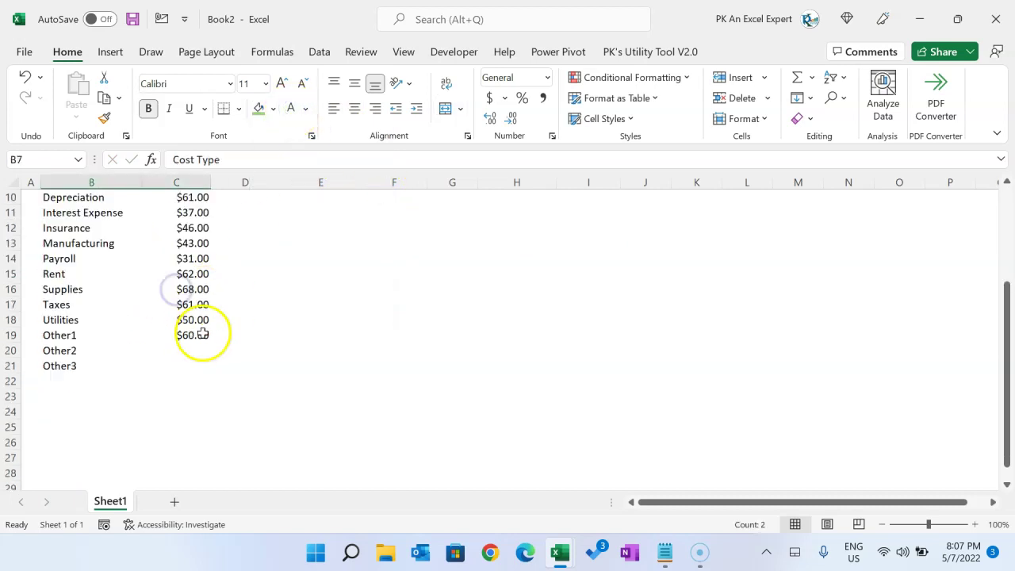
left_click(73, 383)
type("Ta")
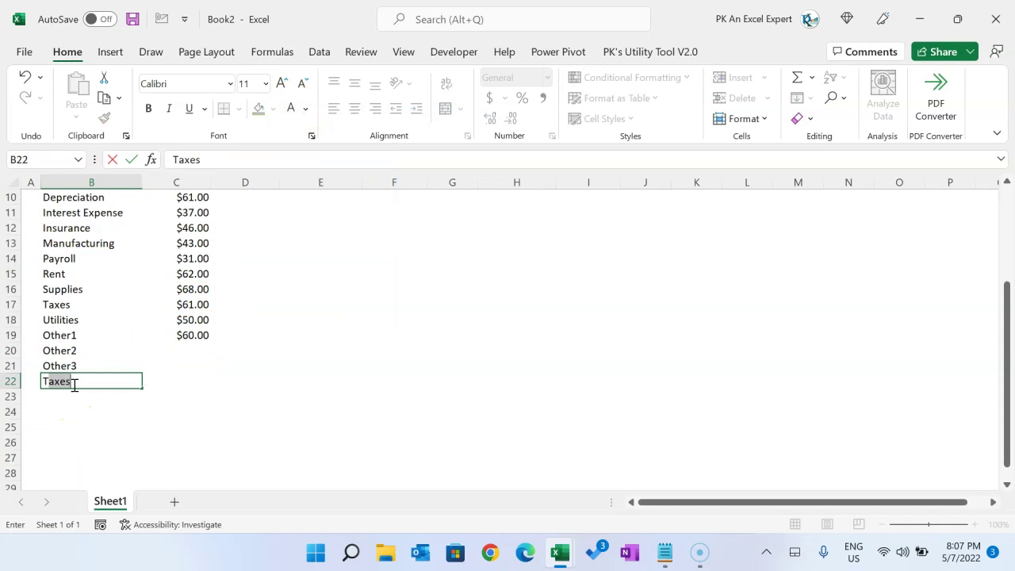
type("otal")
key("Return")
Enter the formula =SUM(C8:C21) in C22 to total the fixed costs
key("Up")
key("Right")
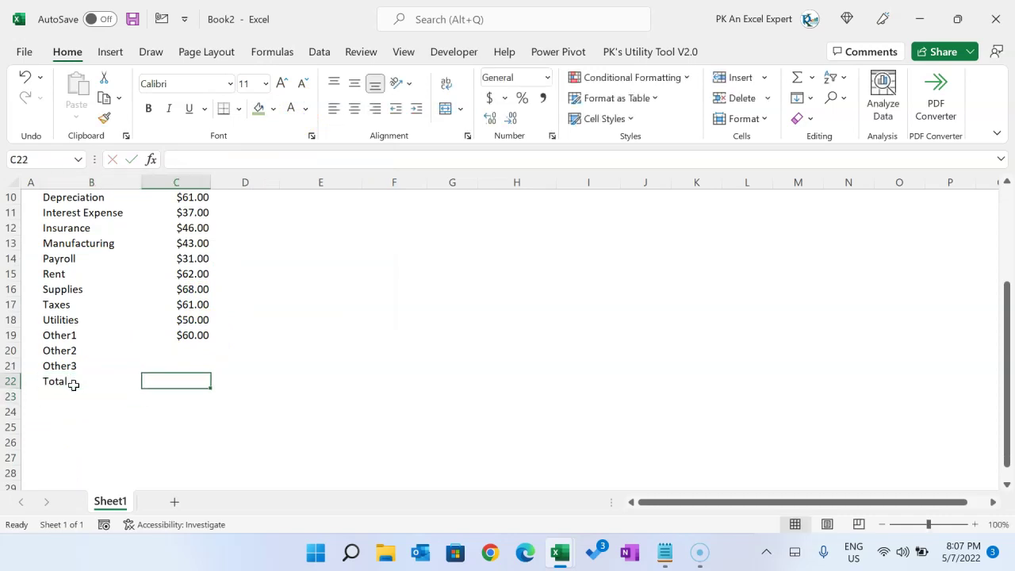
type("=sum")
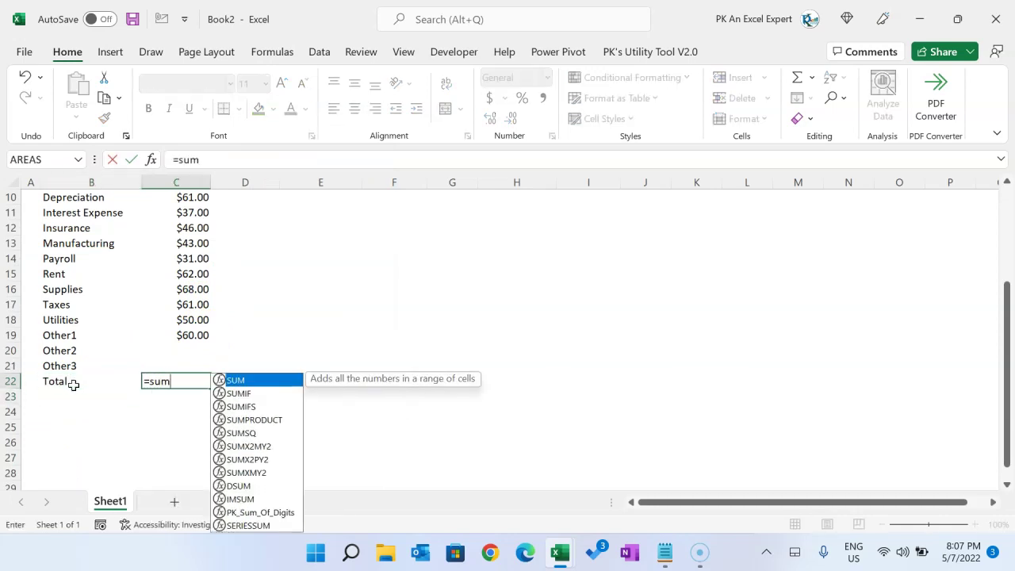
key("Tab")
key("Up")
key("shift+Up")
key("shift+Up")
key("shift+Up")
key("shift+Up")
key("shift+Up")
key("shift+Up")
key("shift+Up")
key("shift+Up")
key("shift+Up")
key("shift+Up")
key("shift+Up")
key("shift+Up")
key("shift+Up")
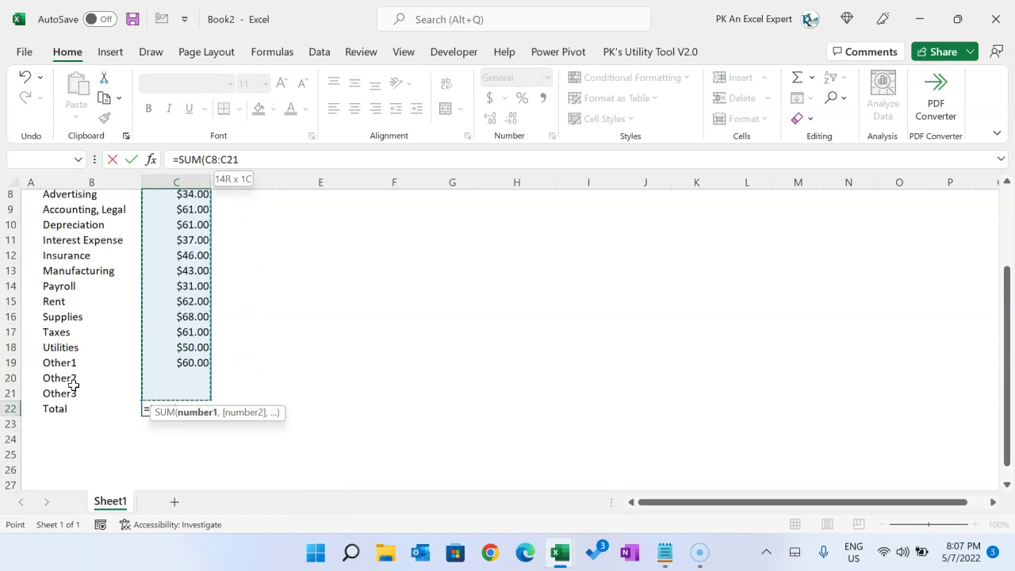
key("shift+Left")
key("shift+Right")
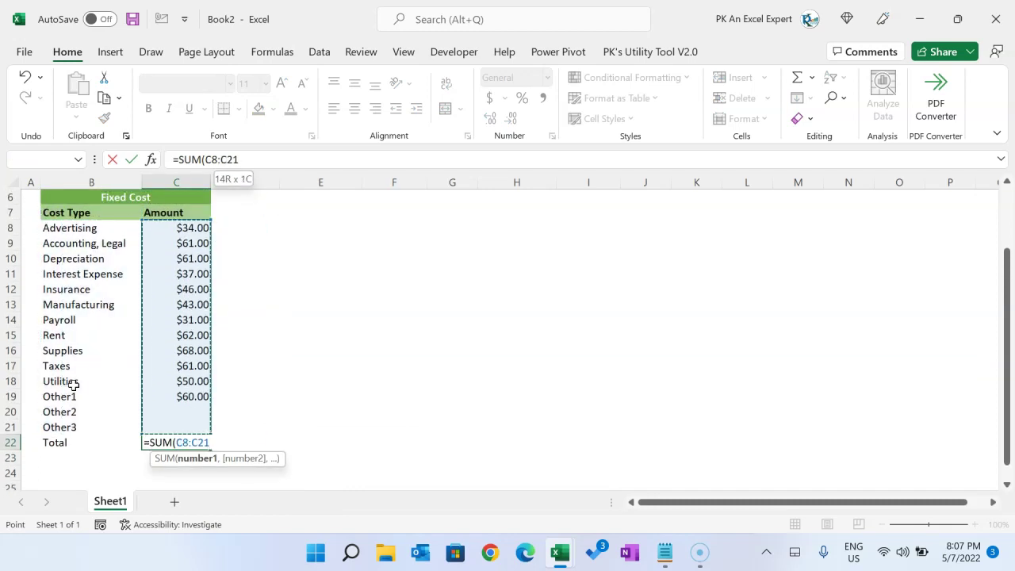
type(")")
key("ctrl+Return")
Fill the Total row B22:C22 with light gray and make it bold
key("shift+Left")
key("shift+Left")
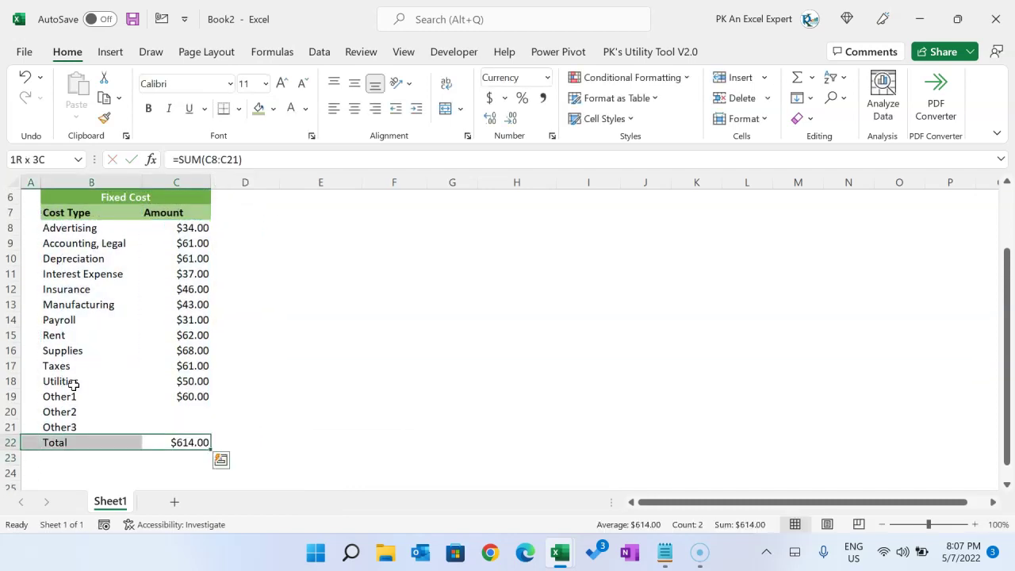
left_click(274, 109)
left_click(256, 192)
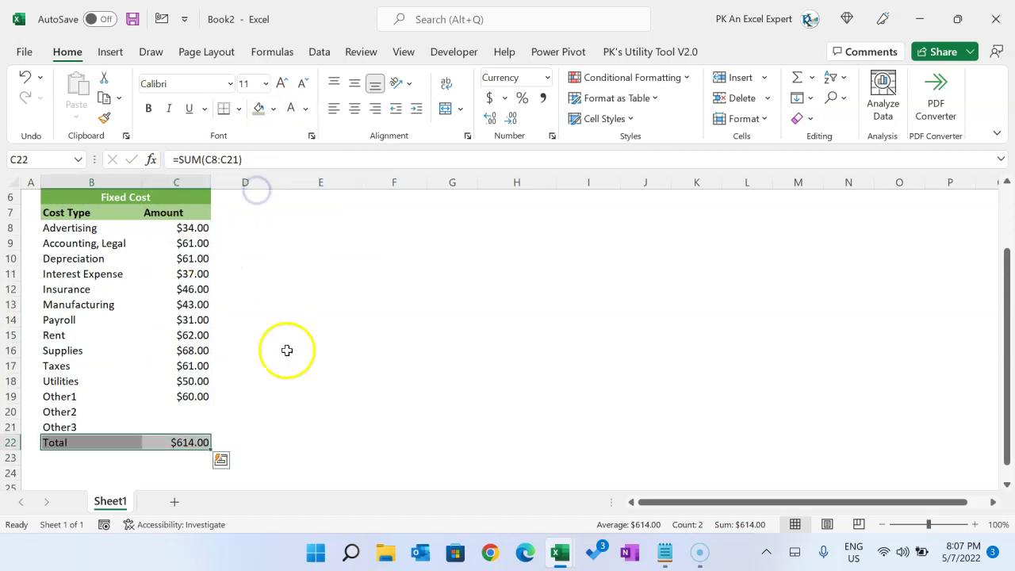
Widen column B slightly to give the cost type names more room
left_click(77, 210)
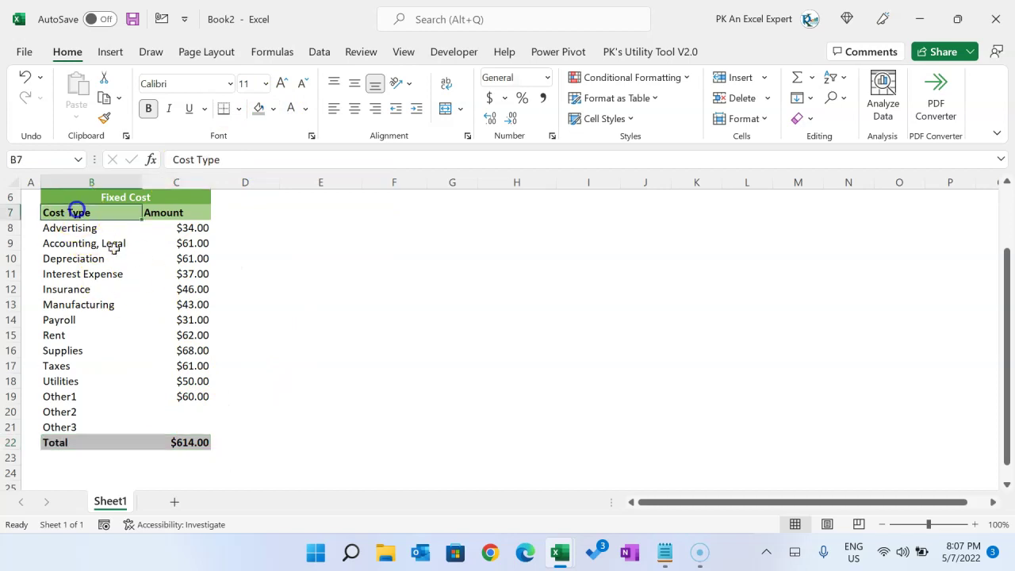
scroll(139, 279, "up", 1)
left_click_drag(143, 182, 152, 183)
Apply thin light green outline and inside borders to the Fixed Cost table B6:C22
left_click_drag(151, 243, 145, 398)
scroll(203, 444, "down", 1)
left_click(203, 442, "shift")
scroll(203, 389, "up", 2)
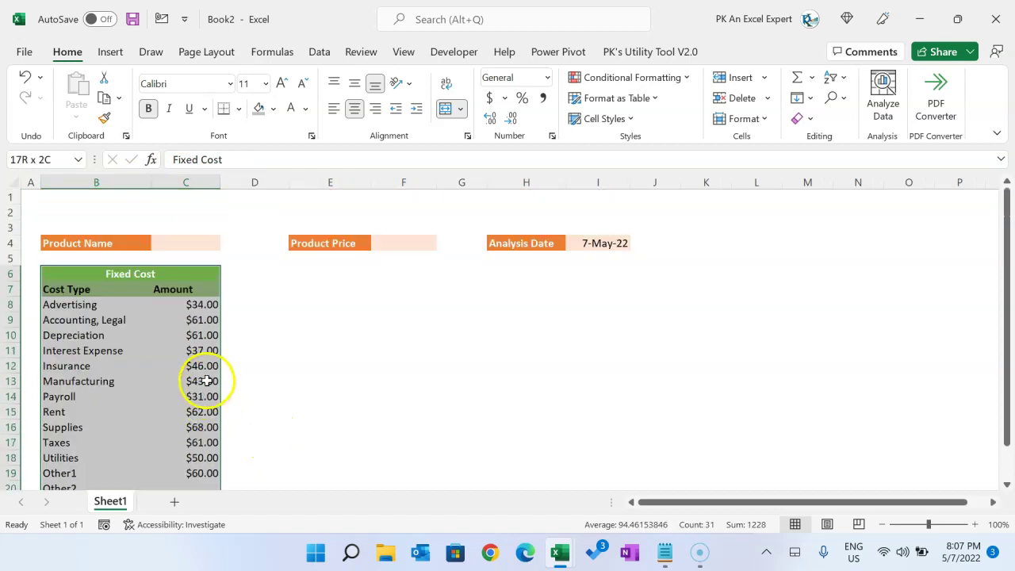
right_click(190, 329)
left_click(276, 426)
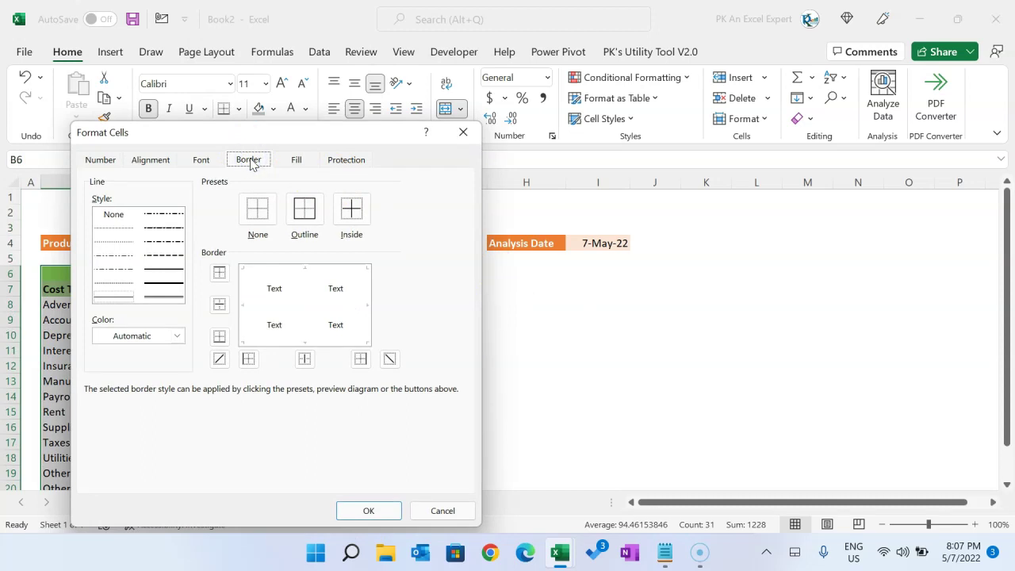
left_click(138, 336)
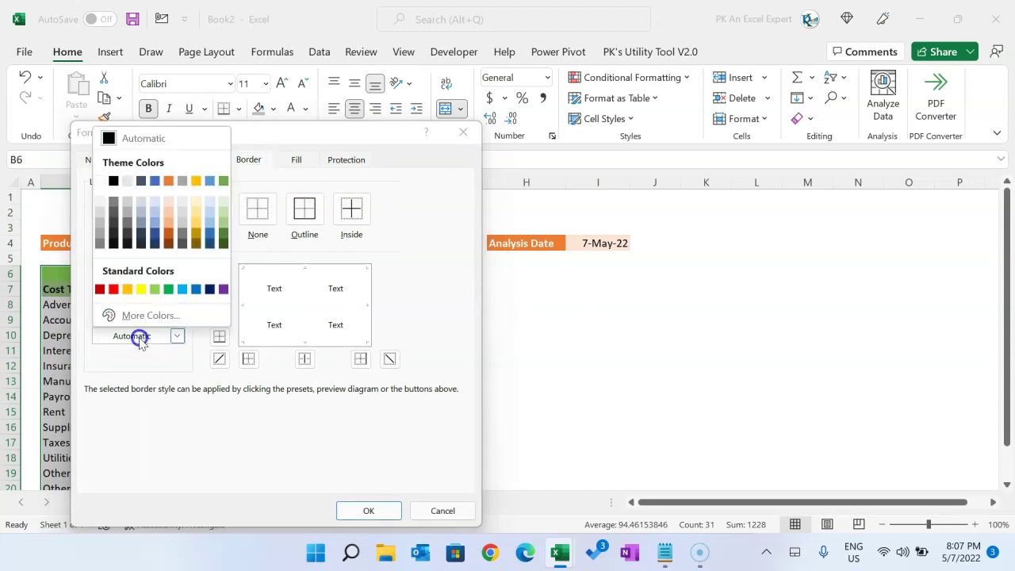
left_click(157, 289)
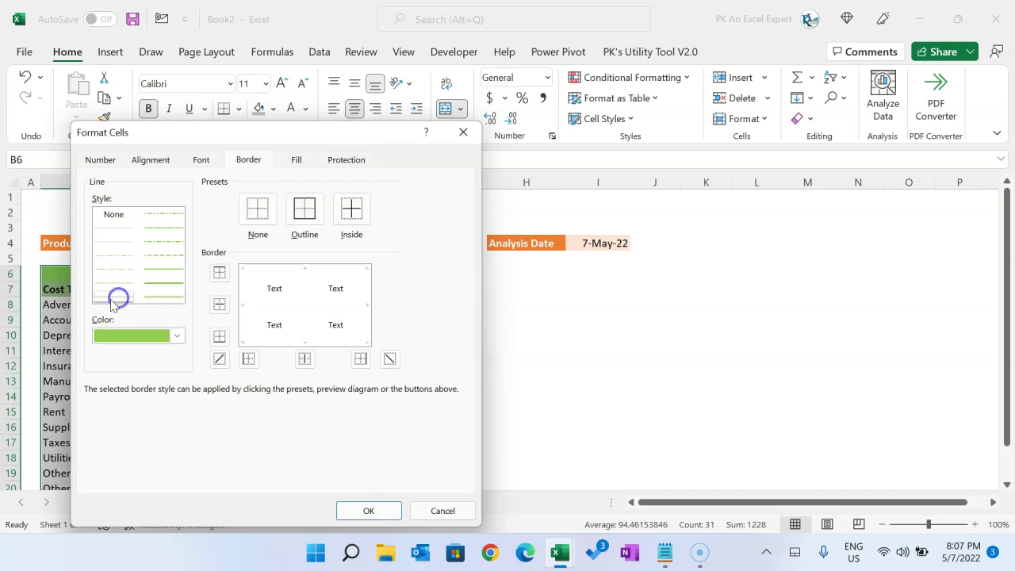
left_click(304, 209)
left_click(284, 306)
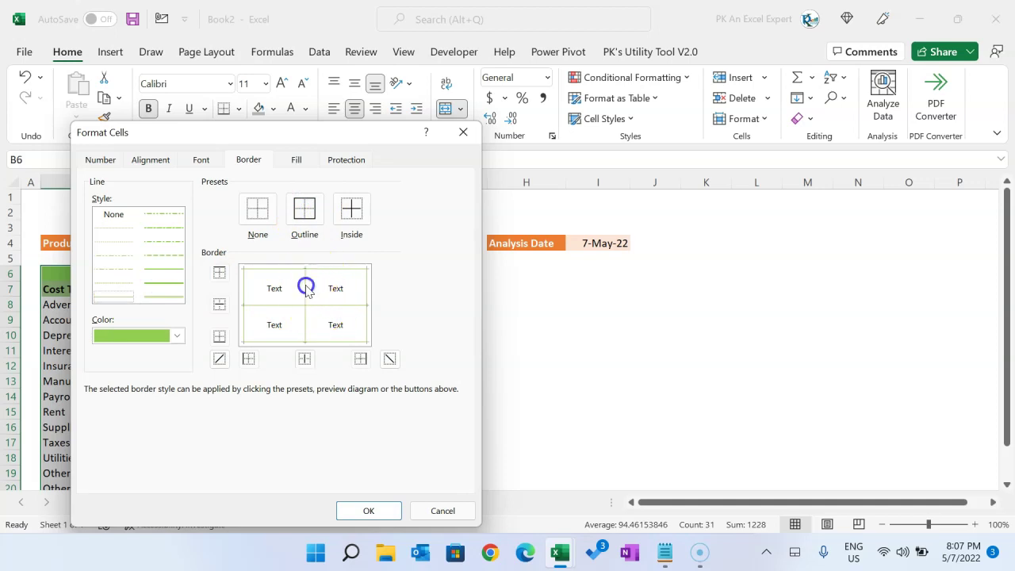
left_click(370, 510)
left_click(388, 376)
scroll(335, 363, "down", 2)
scroll(338, 362, "up", 2)
scroll(338, 362, "up", 1)
Reduce the font size of the whole Fixed Cost table B6:C22 by one step to 10
left_click(177, 274)
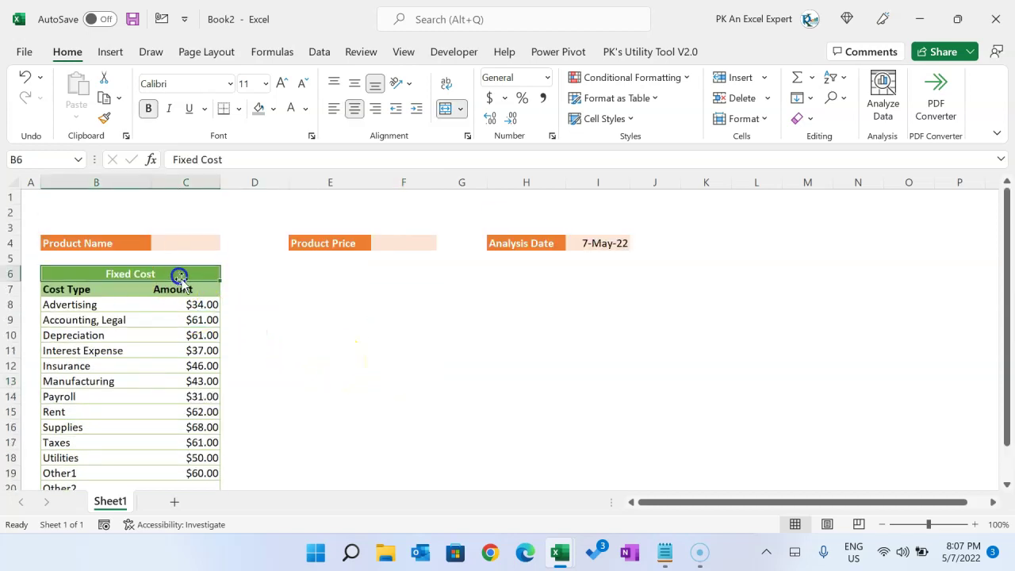
scroll(199, 305, "down", 2)
left_click(210, 426, "shift")
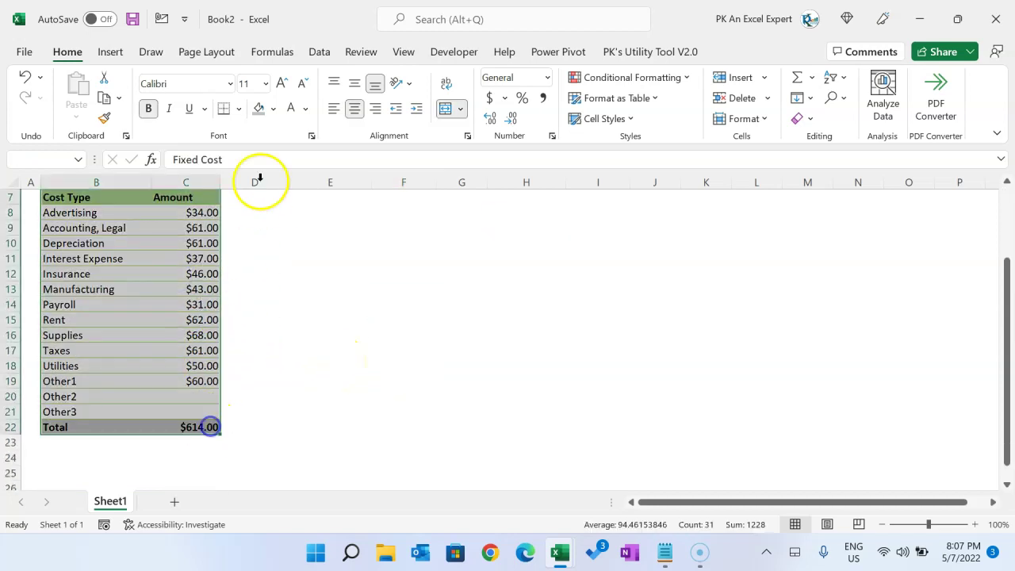
left_click(302, 84)
Copy the Fixed Cost table B6:C22 and paste it at E6 under Product Price
key("ctrl+c")
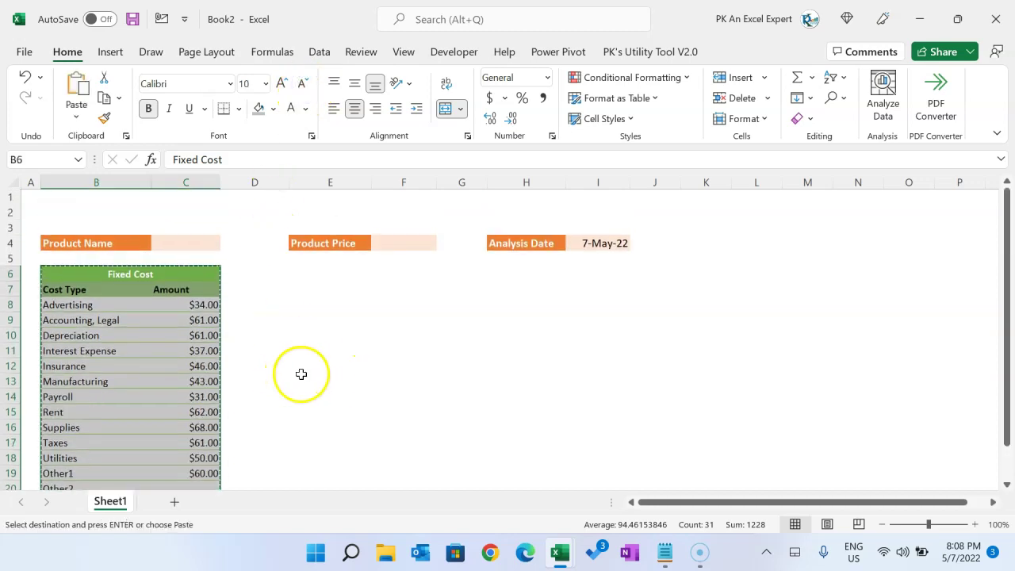
left_click(305, 274)
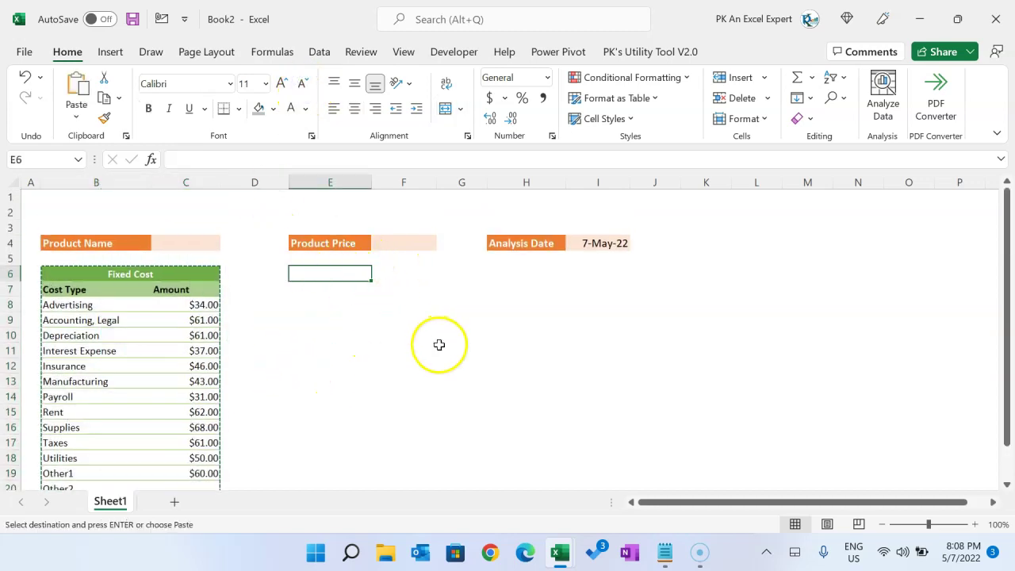
key("ctrl+v")
Narrow the spacer column D and fit the widths of columns E and F to their contents
left_click_drag(284, 181, 256, 182)
double_click(329, 181)
double_click(436, 182)
Change the heading of the copied table in E6 to Variable Cost
left_click(364, 299)
left_click(363, 272)
type("Variable Cost")
key("Return")
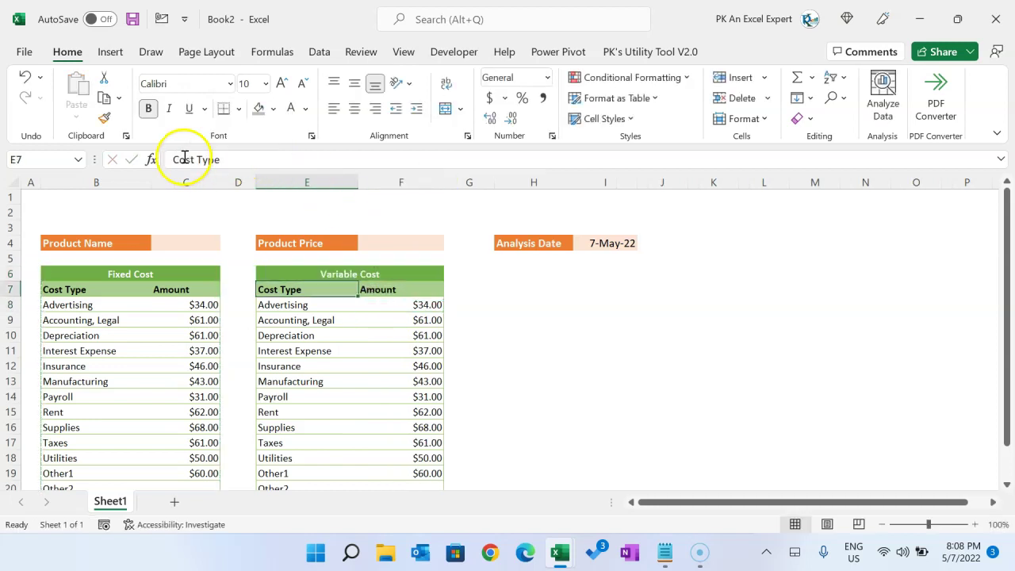
Copy Costs of Goods Sold, Labour, Overhead and Other from the Break Even Analysis workbook into Book2's E8:E11 as values only
scroll(481, 299, "down", 2)
scroll(421, 288, "up", 1)
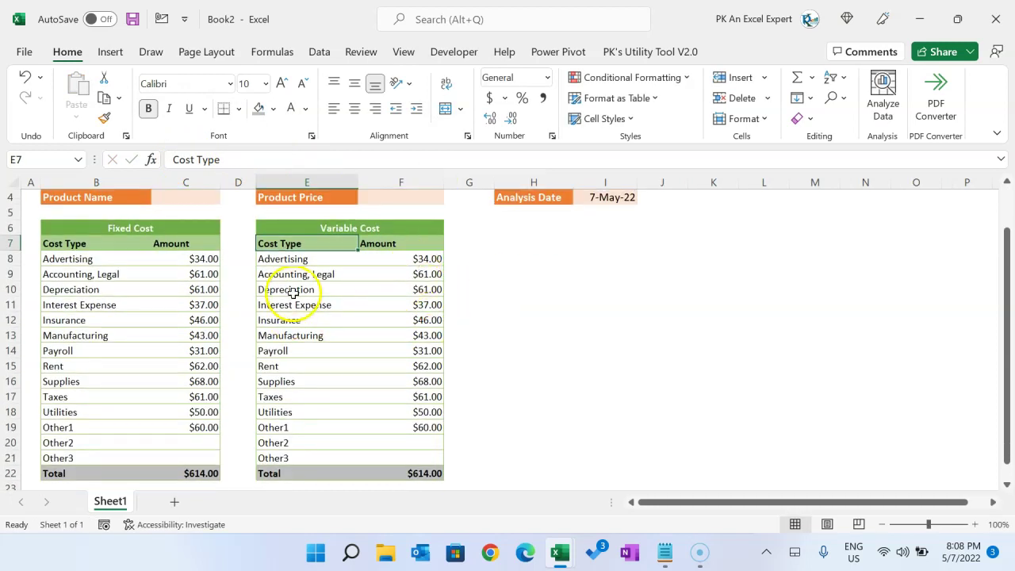
left_click(285, 258)
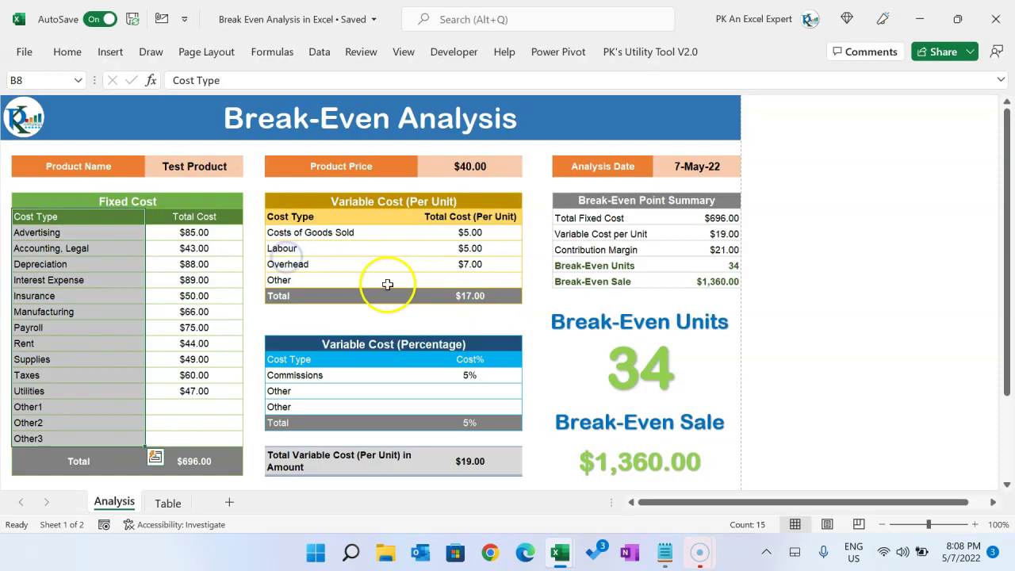
left_click_drag(321, 233, 325, 272)
key("ctrl+c")
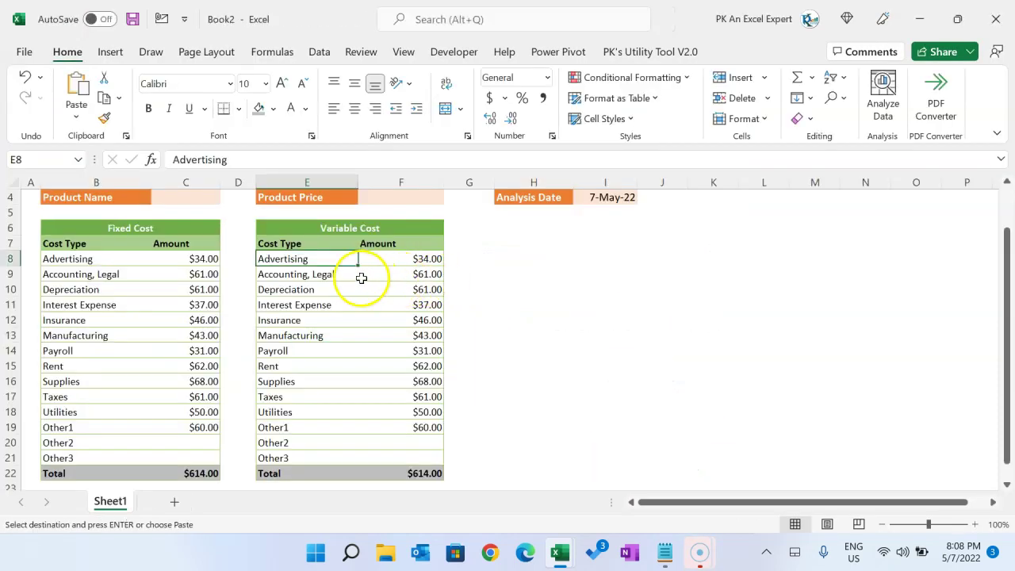
key("ctrl+alt+v")
key("v")
key("Return")
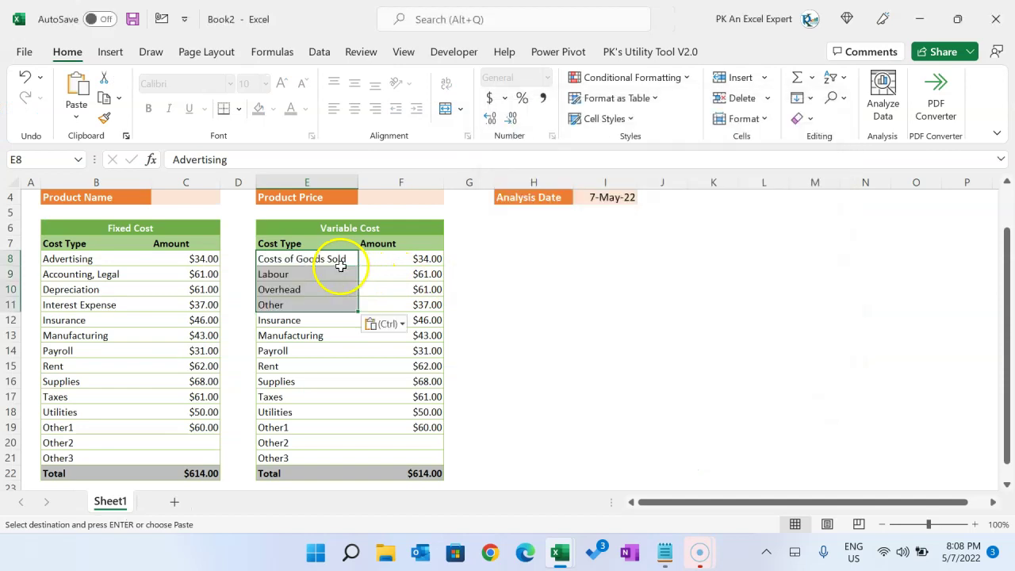
Delete the surplus cost rows E12:F21, shifting cells up, and check the formula in the Variable Cost total
left_click_drag(314, 317, 416, 457)
key("ctrl+minus")
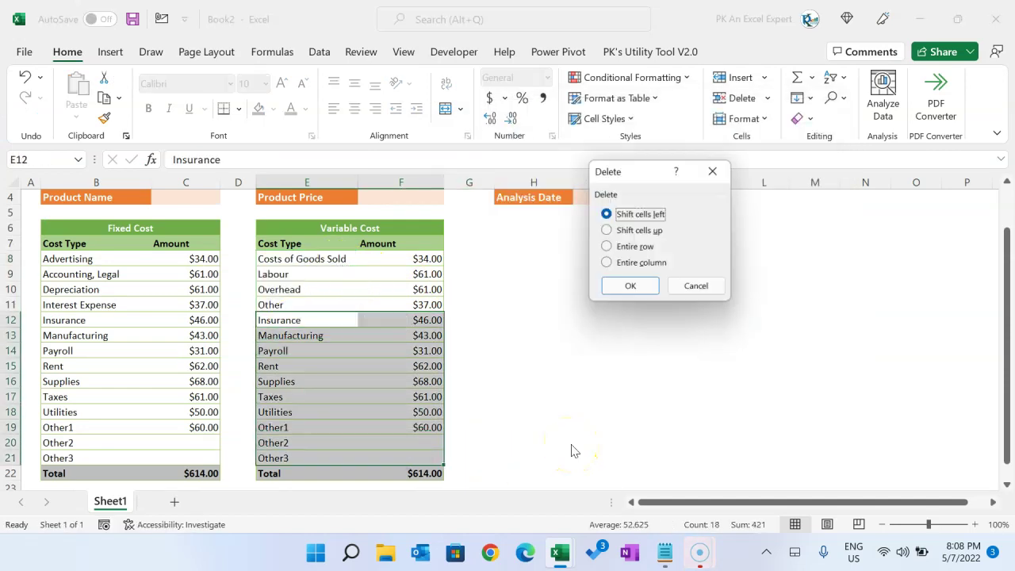
left_click(639, 287)
left_click(483, 320)
left_click(310, 321)
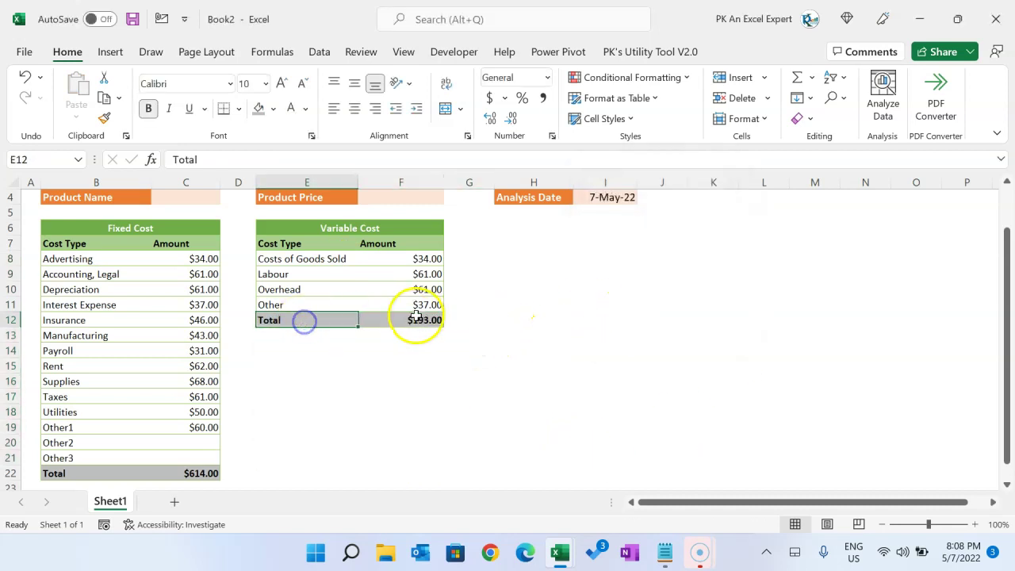
double_click(421, 320)
key("Escape")
Set the Costs of Goods Sold amount in F8 to 5
left_click_drag(434, 260, 429, 298)
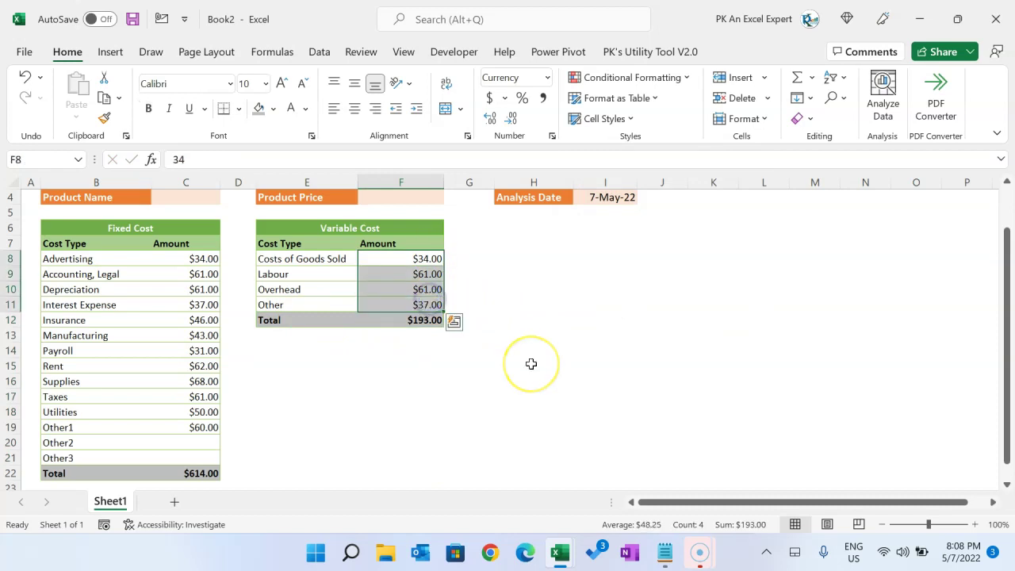
key("Up")
key("Down")
type("5")
key("Return")
Extend the E6 table heading to read Variable Cost (Per Unit)
key("Up")
key("Up")
key("Up")
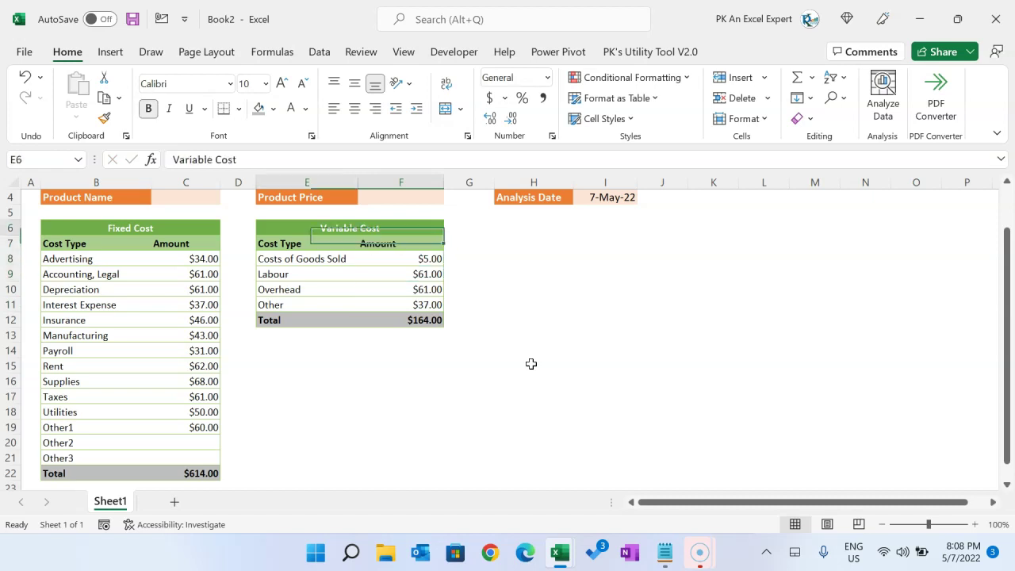
left_click(361, 153)
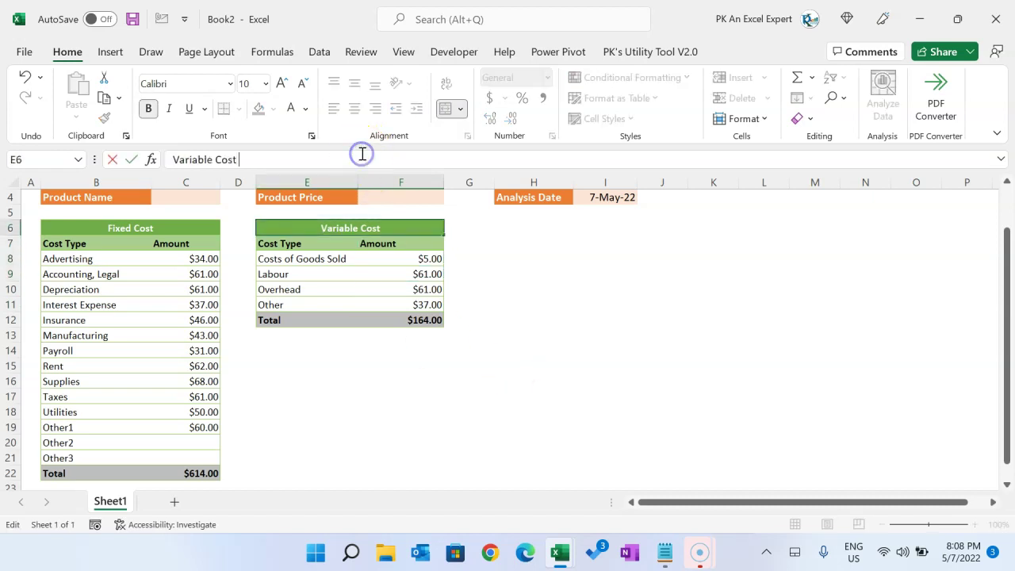
type("(Per Unit")
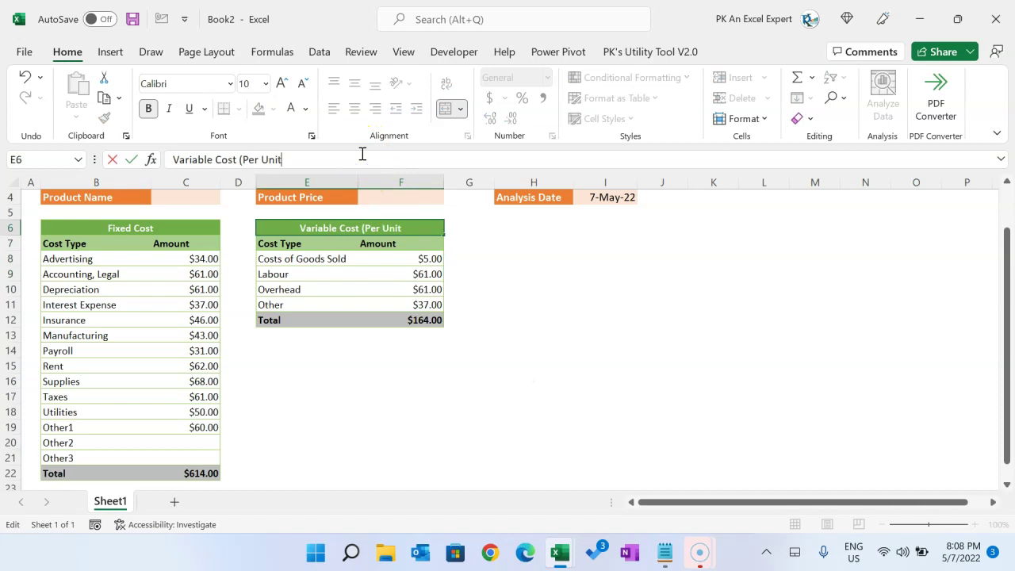
type(")")
key("Return")
key("Right")
key("Down")
key("Left")
key("Left")
key("Left")
key("Right")
key("Right")
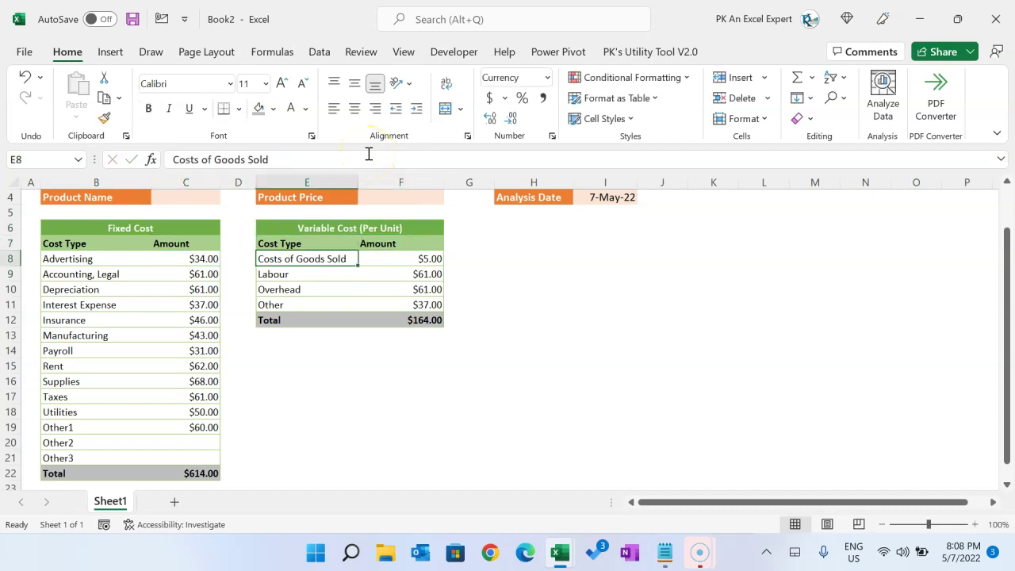
Set the per-unit amounts to 6 for Labour and 7 for Overhead, and clear the amount for Other
key("Right")
key("Up")
key("Down")
left_click(420, 317)
left_click(429, 274)
key("BackSpace")
left_click(420, 290)
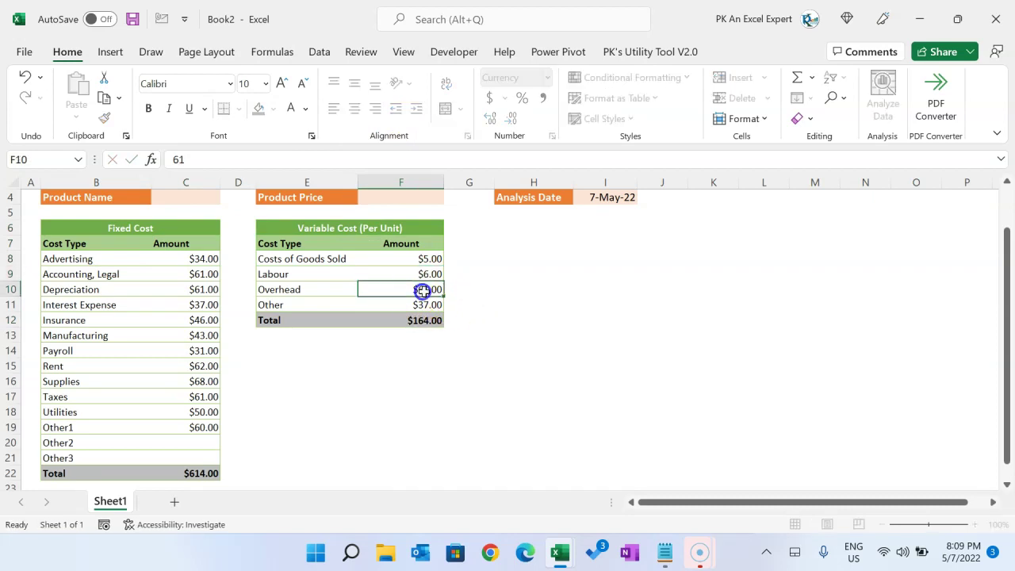
type("7")
left_click(437, 306)
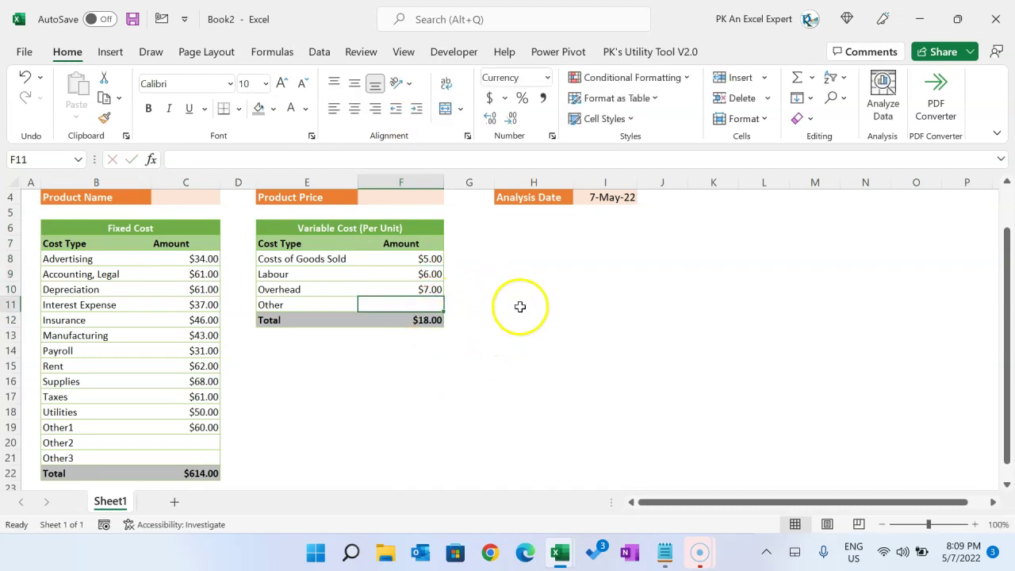
Copy the Variable Cost (Per Unit) table in E6:F12 and paste it at E15
left_click_drag(399, 230, 401, 318)
key("ctrl+c")
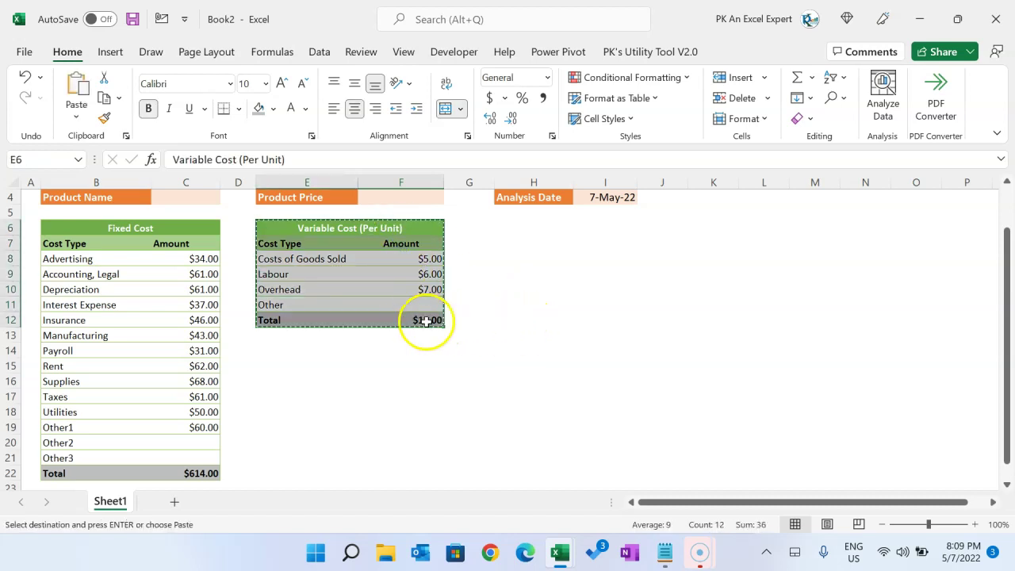
left_click(275, 363)
key("ctrl+v")
left_click(521, 366)
Change the copied table's heading in E15 to Variable Cost (Percentage)
left_click(380, 365)
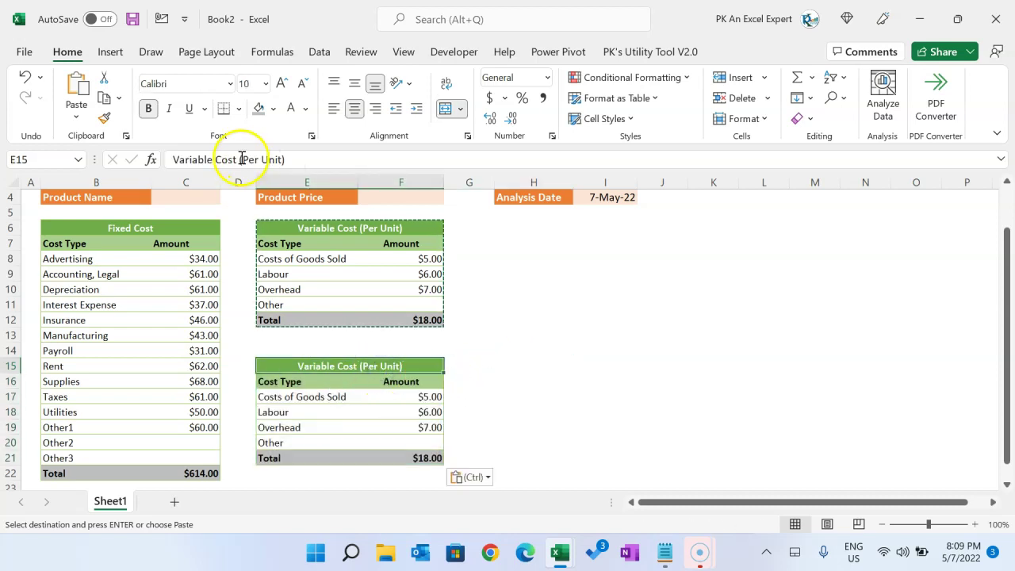
left_click_drag(242, 160, 293, 159)
type("Percentage)")
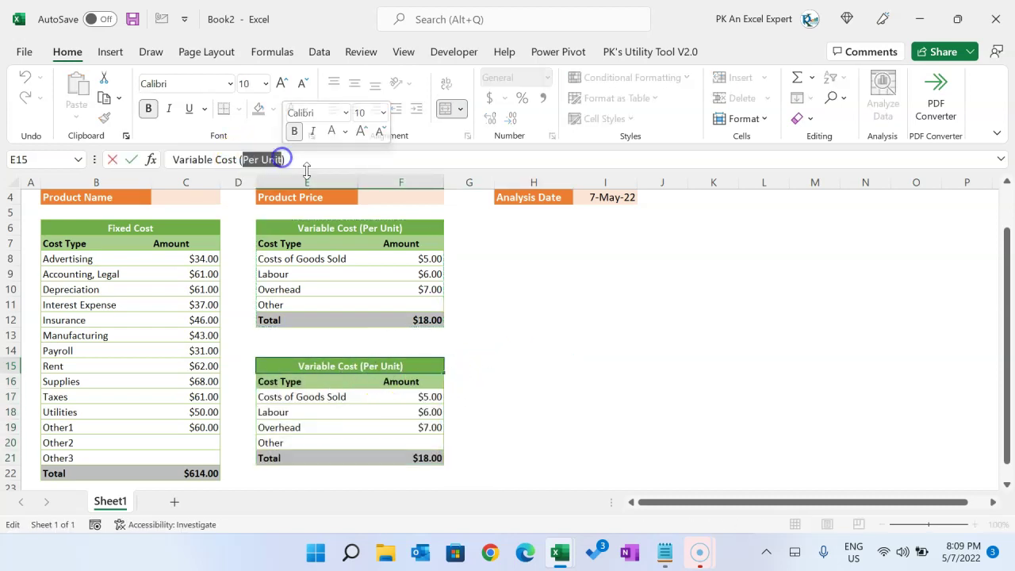
key("Return")
key("Return")
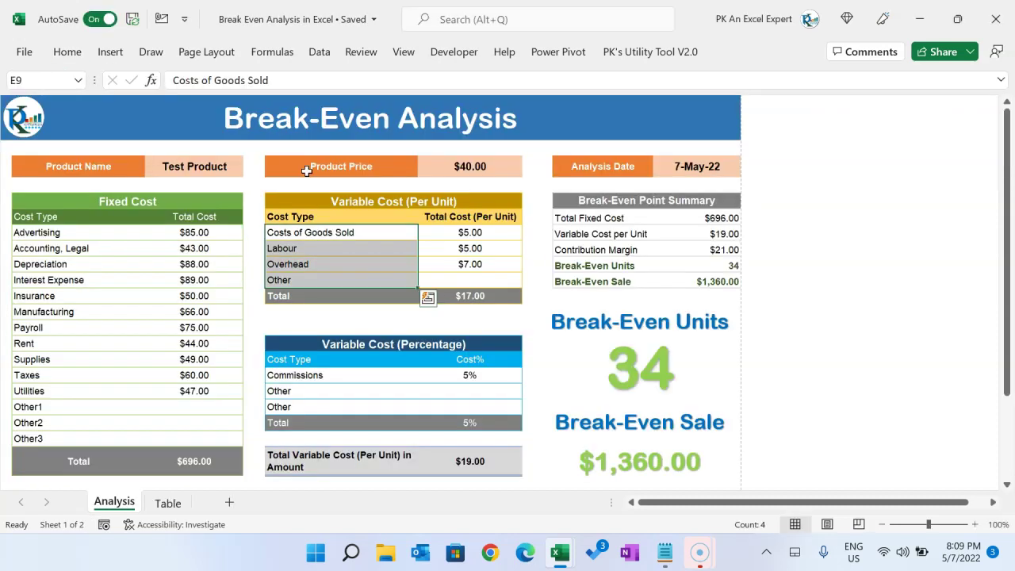
Copy Commissions, Other and Other from the Break Even Analysis workbook into Book2's cost types starting at E17
key("Down")
key("Down")
key("Down")
key("Down")
key("Down")
key("Down")
key("Down")
key("Down")
key("Down")
key("Down")
key("Up")
key("shift+Down")
key("shift+Down")
key("shift+Down")
key("ctrl+c")
key("alt+Tab")
key("ctrl+v")
Delete the surplus cost row above the Total in the Variable Cost (Percentage) table, shifting cells up
key("ctrl+minus")
left_click(641, 229)
left_click(632, 286)
left_click(550, 367)
Rename the column header in F16 as Cost% and clear the copied amounts and total in F17:F20
left_click(409, 381)
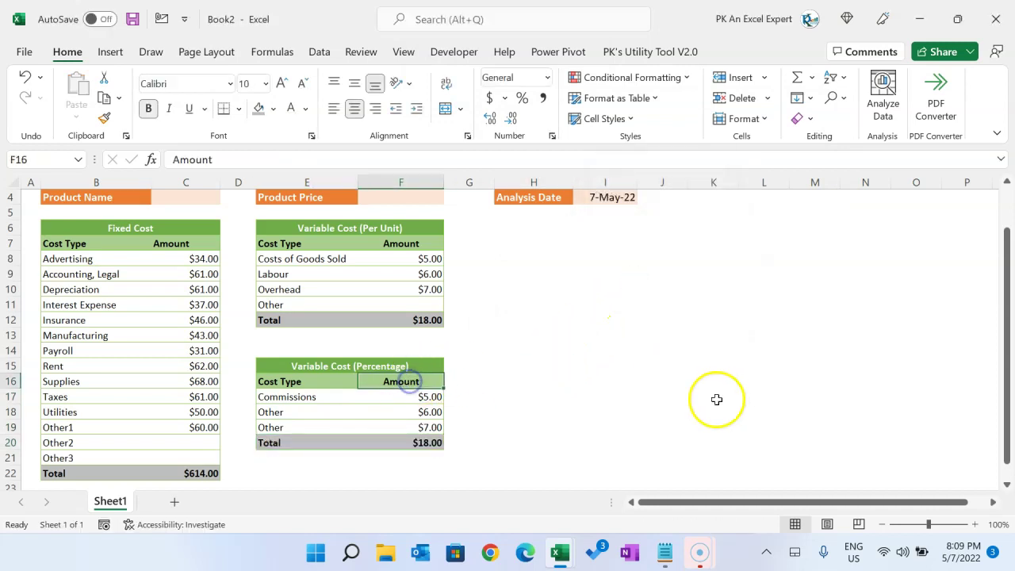
type("Co")
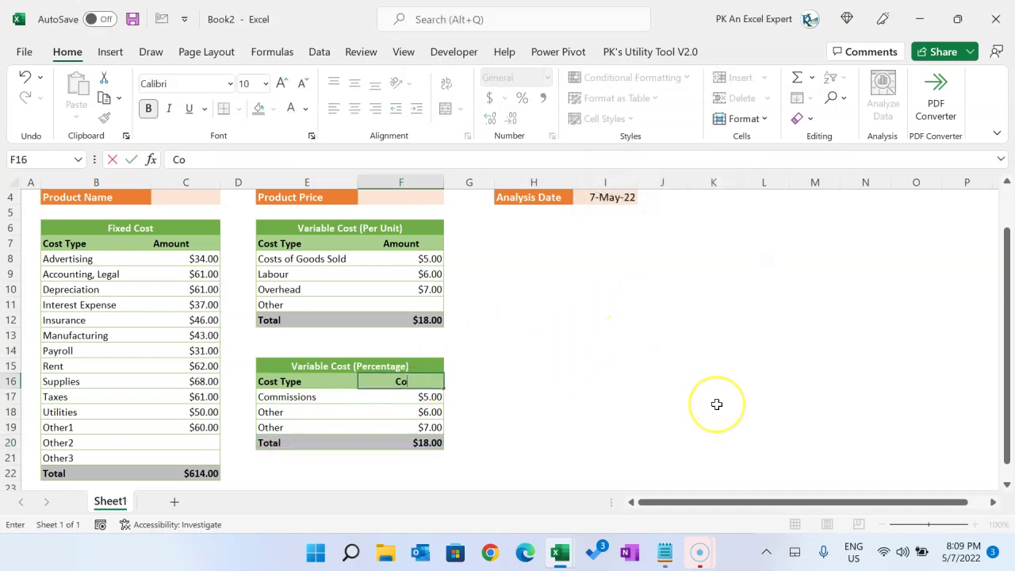
key("Return")
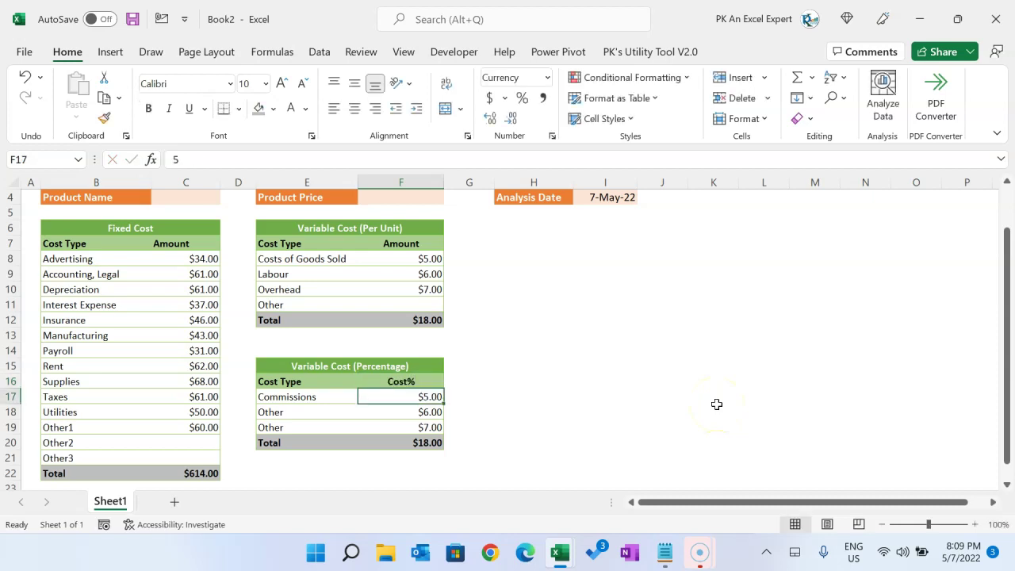
key("shift+Down")
key("shift+Down")
key("shift+Down")
key("Delete")
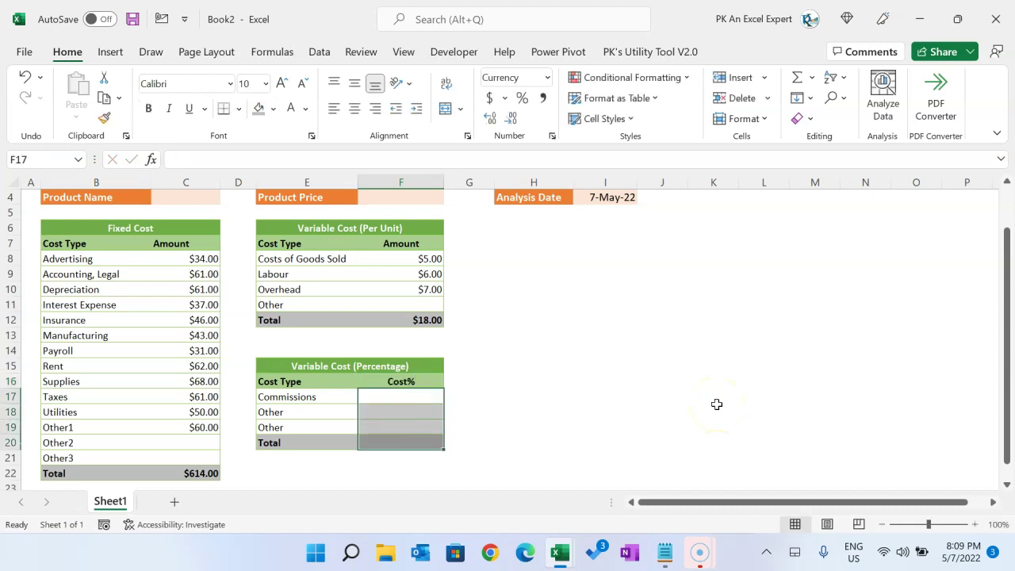
Enter 5% for Commissions in F17 and format F17:F20 as percentages
key("Up")
key("Down")
type("5")
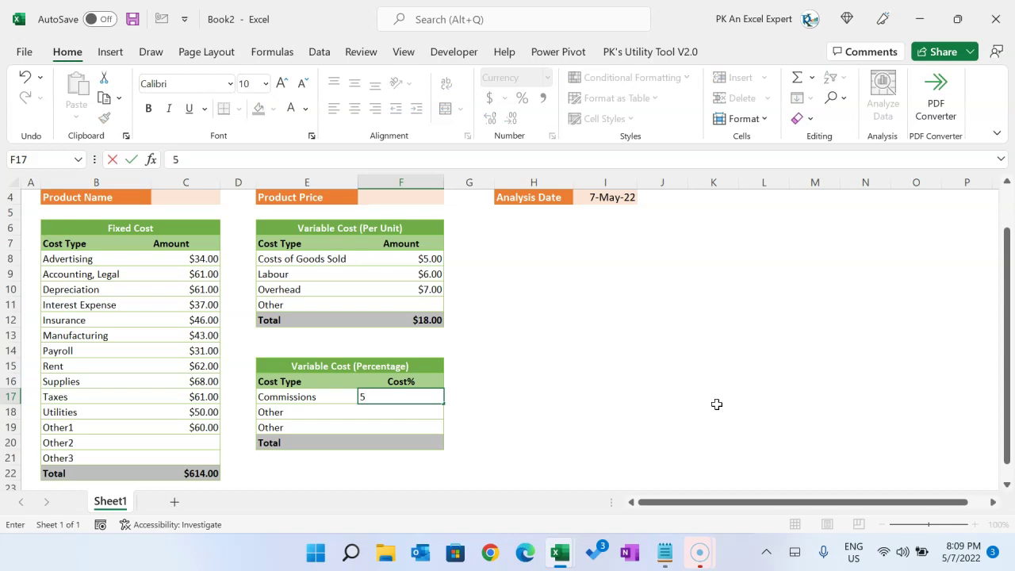
key("Return")
key("Up")
key("shift+Down")
key("shift+Down")
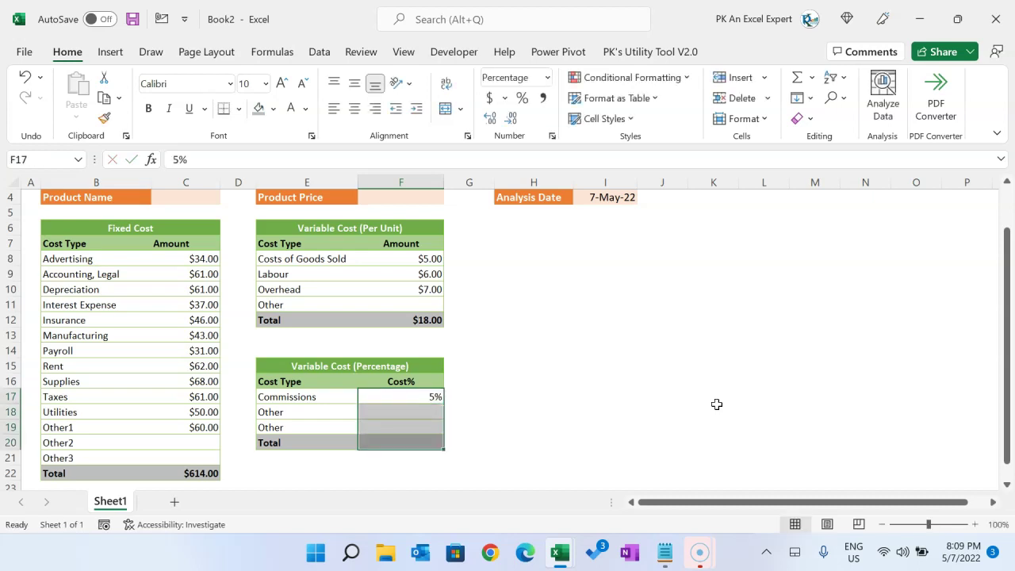
Total the three percentage costs F17:F19 in F20 with a SUM formula
key("Down")
key("Down")
key("Down")
type("=sum")
key("Tab")
key("Up")
key("shift+Up")
key("shift+Up")
key("Return")
key("Up")
key("Up")
key("Up")
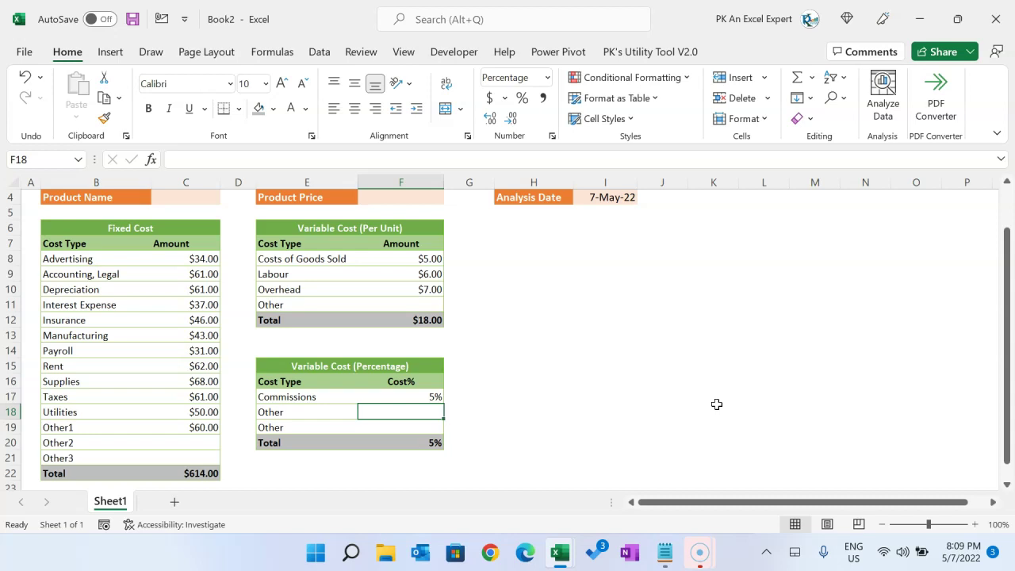
Fill the Variable Cost (Percentage) heading with gold and its column header row E16:F16 with light gold
left_click(369, 367)
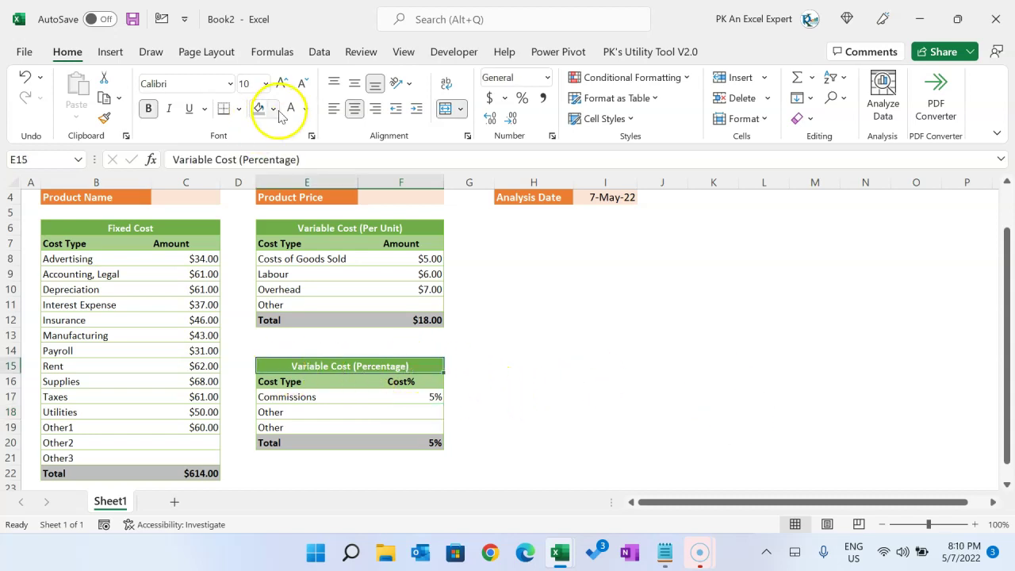
left_click(275, 109)
left_click(375, 148)
left_click(389, 382)
left_click_drag(318, 383, 413, 387)
left_click(272, 110)
left_click(361, 184)
Recolour the outline and inner horizontal borders of the percentage table E15:F20 to gold
left_click_drag(337, 367, 393, 447)
key("alt+o")
key("e")
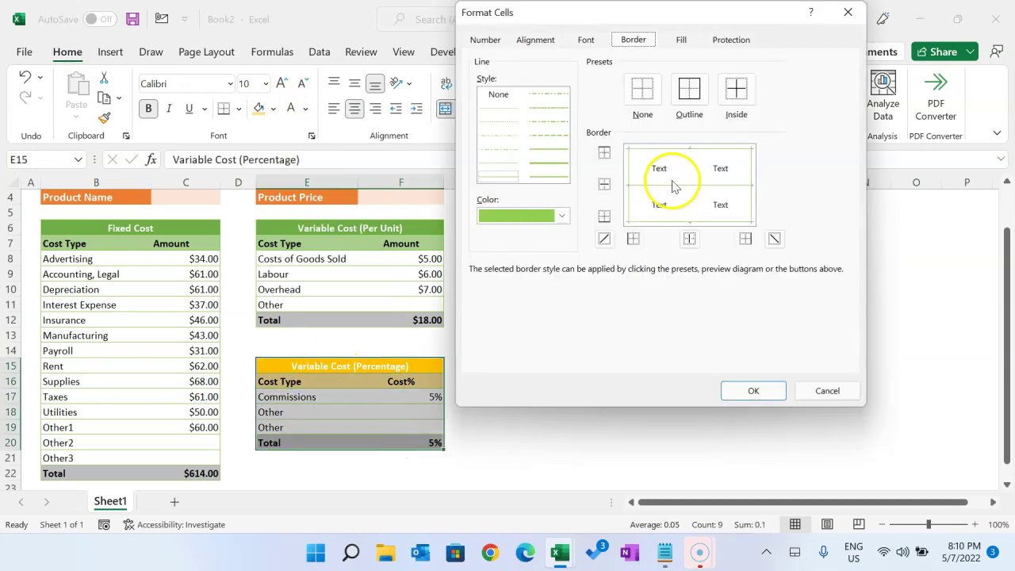
left_click(561, 216)
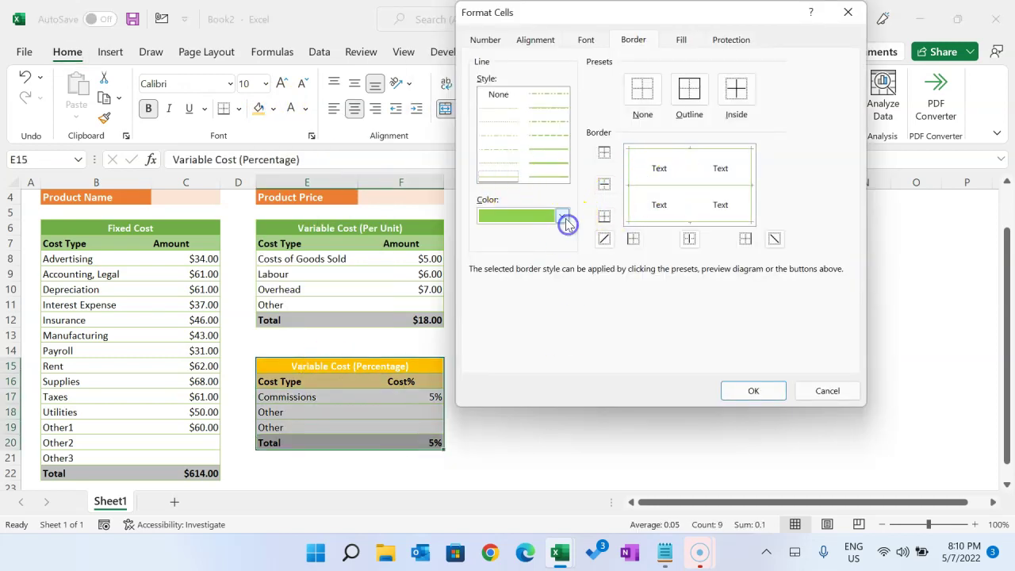
left_click(579, 281)
left_click(692, 92)
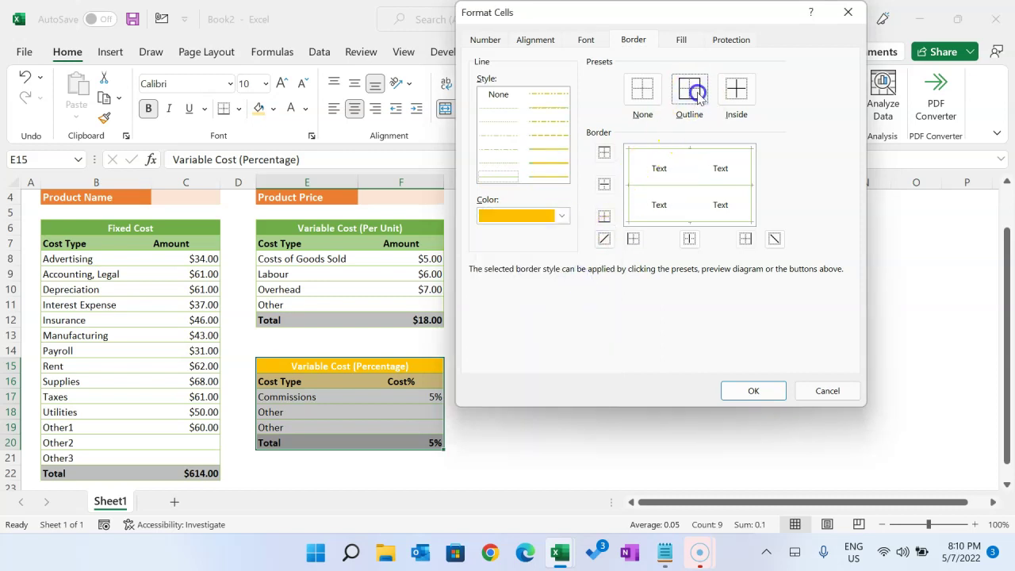
left_click(692, 187)
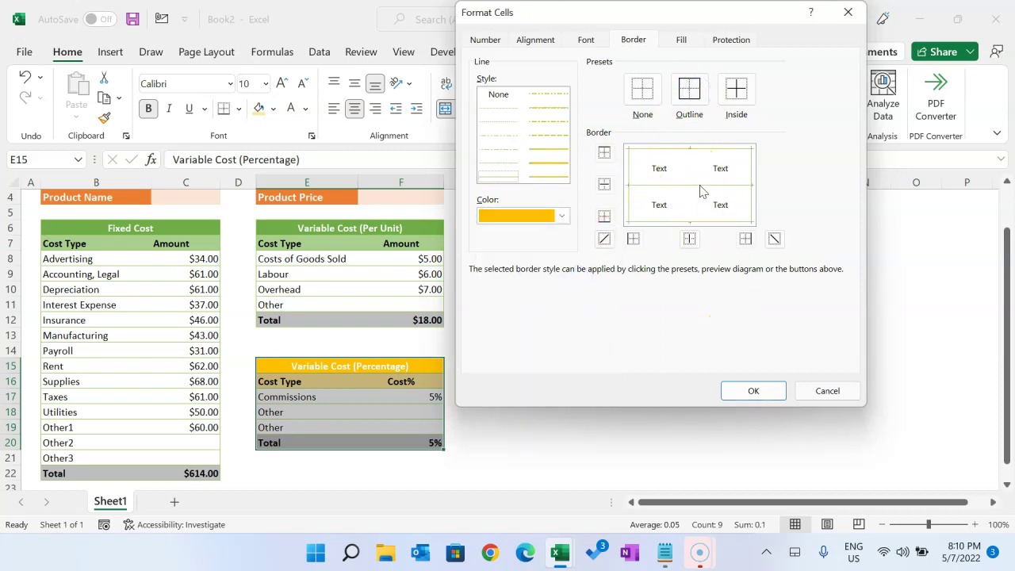
left_click(753, 391)
left_click(632, 339)
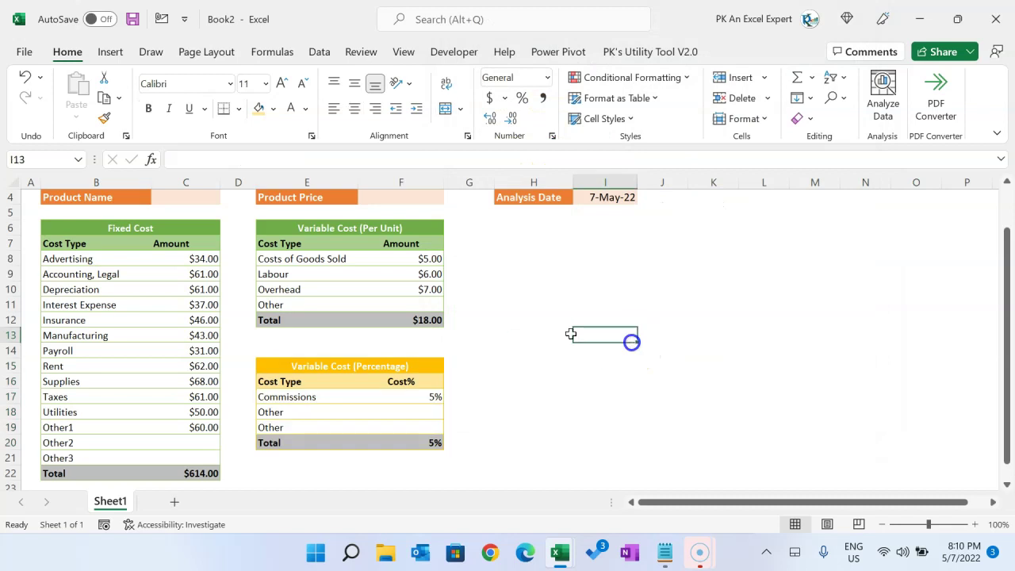
Fill the Variable Cost (Per Unit) heading with blue and its column header row E7:F7 with light blue
left_click(363, 231)
left_click(273, 109)
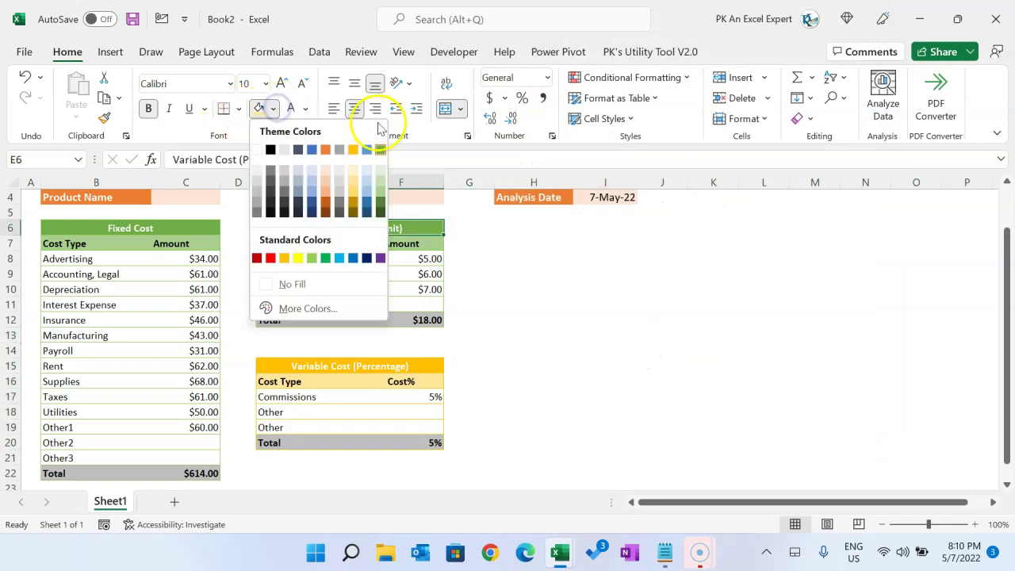
left_click(352, 264)
left_click_drag(313, 243, 413, 244)
left_click(273, 109)
left_click(335, 256)
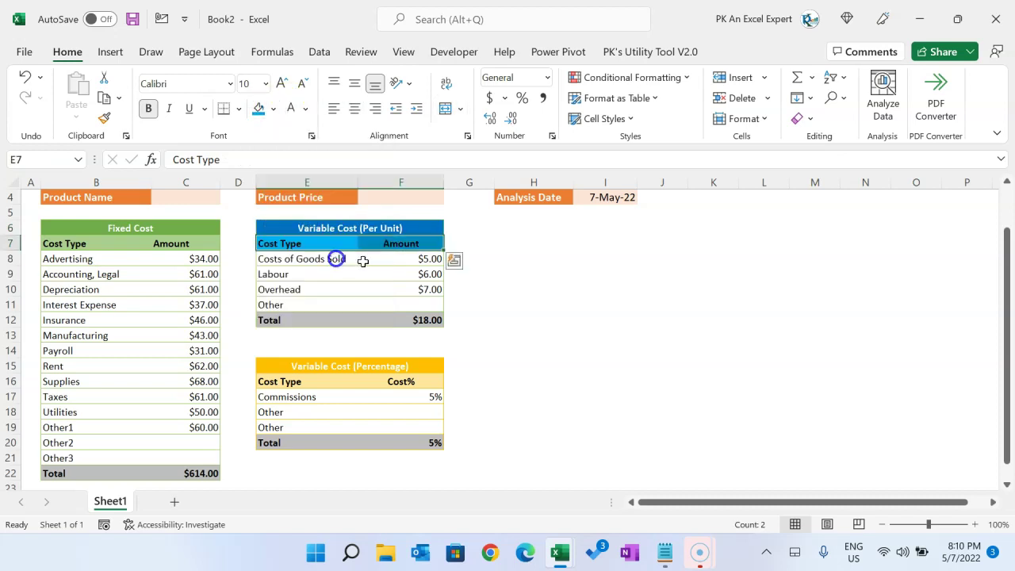
Recolour the outline and inner horizontal borders of the per-unit table E6:F12 to light blue
left_click_drag(357, 228, 367, 317)
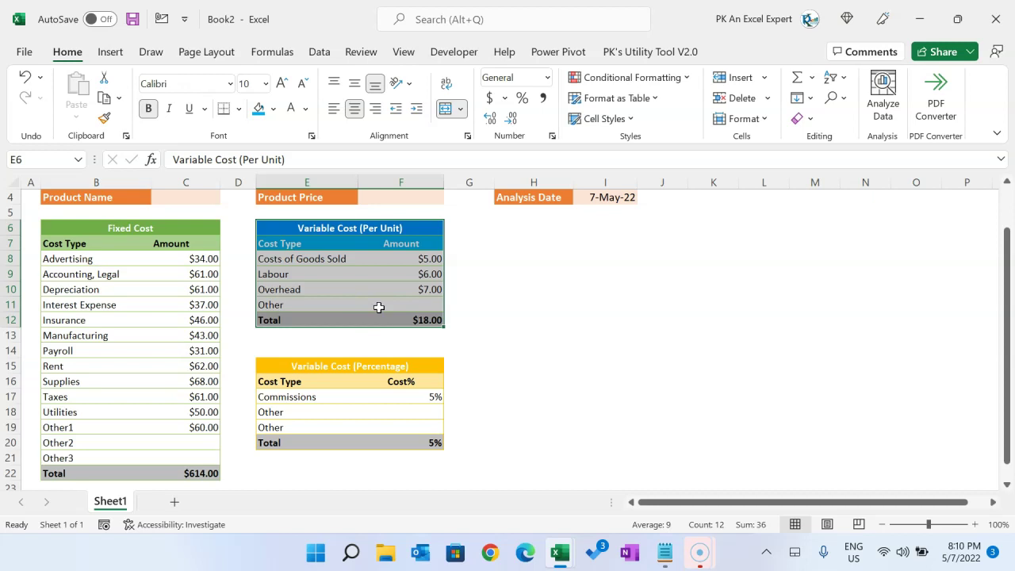
key("alt+o")
key("e")
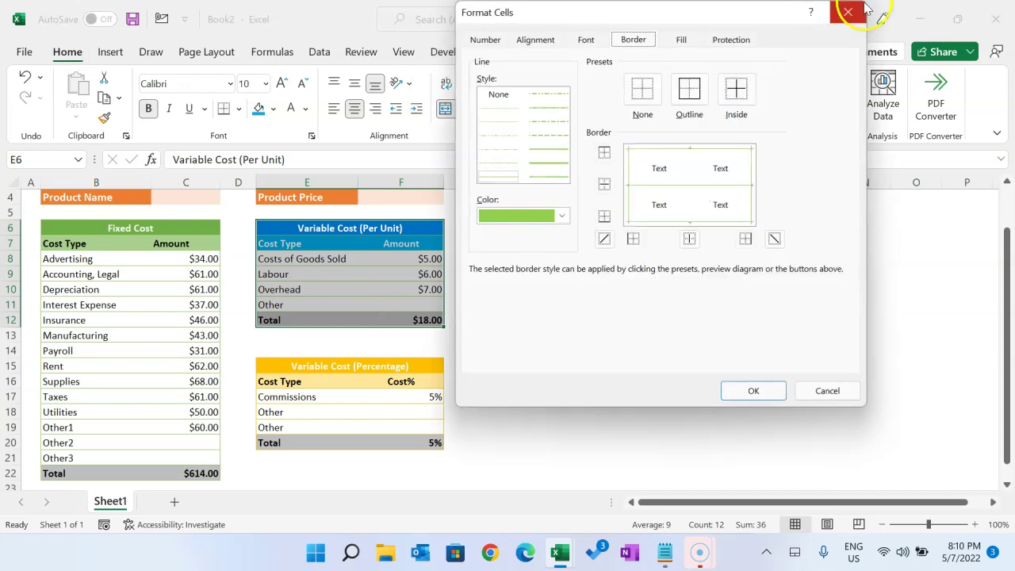
left_click(561, 216)
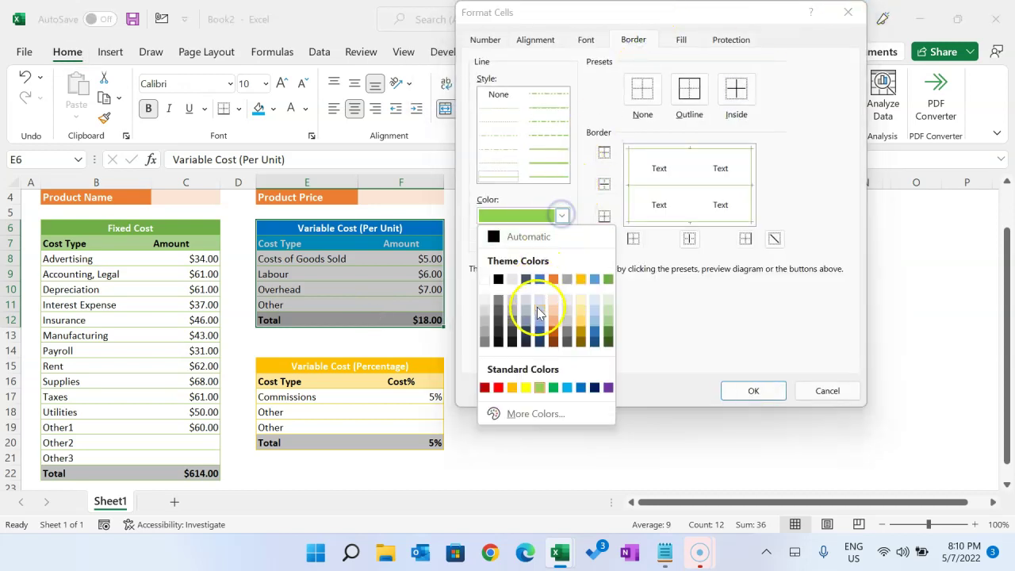
left_click(568, 388)
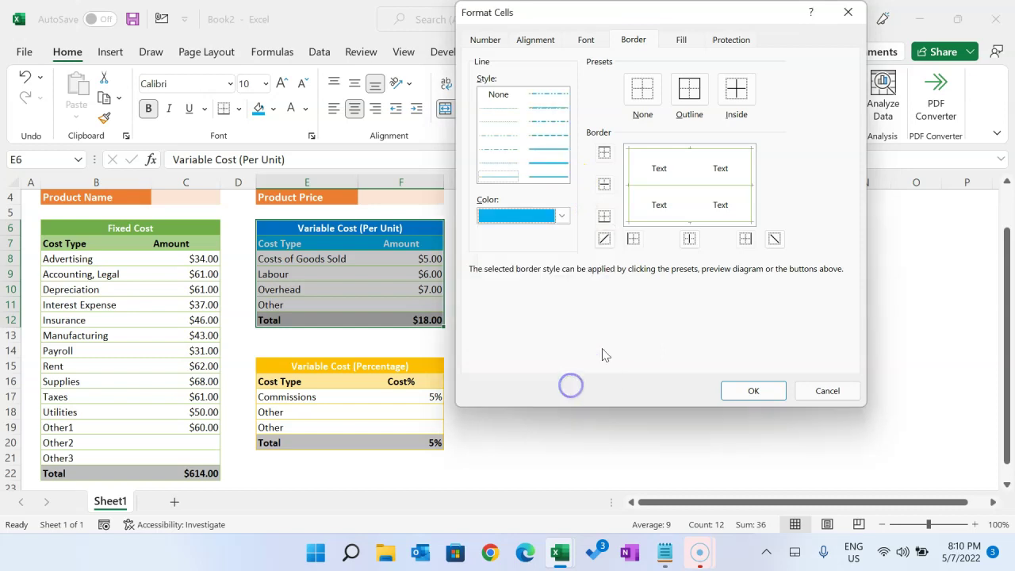
left_click(690, 92)
left_click(716, 186)
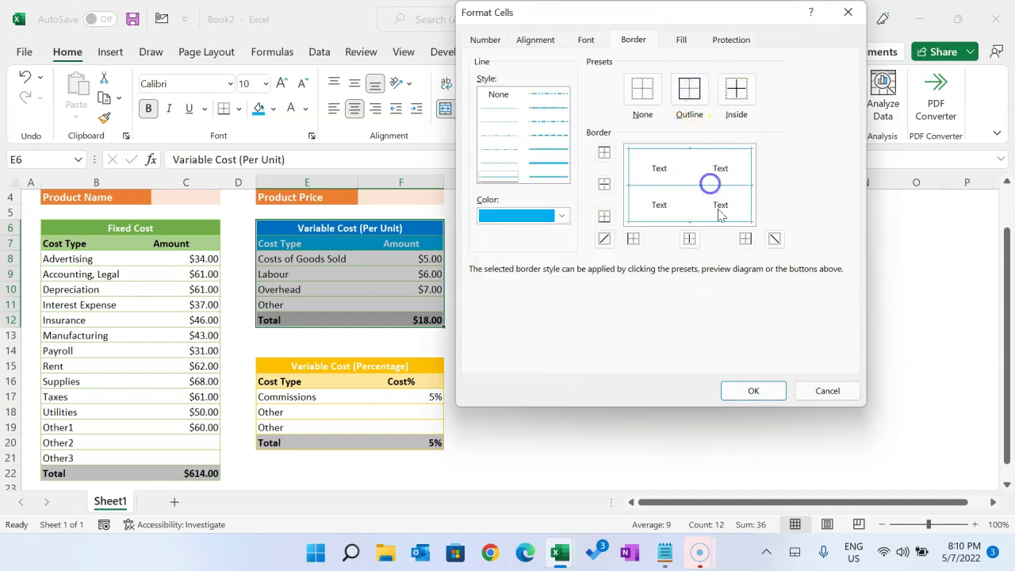
left_click(752, 390)
left_click(652, 381)
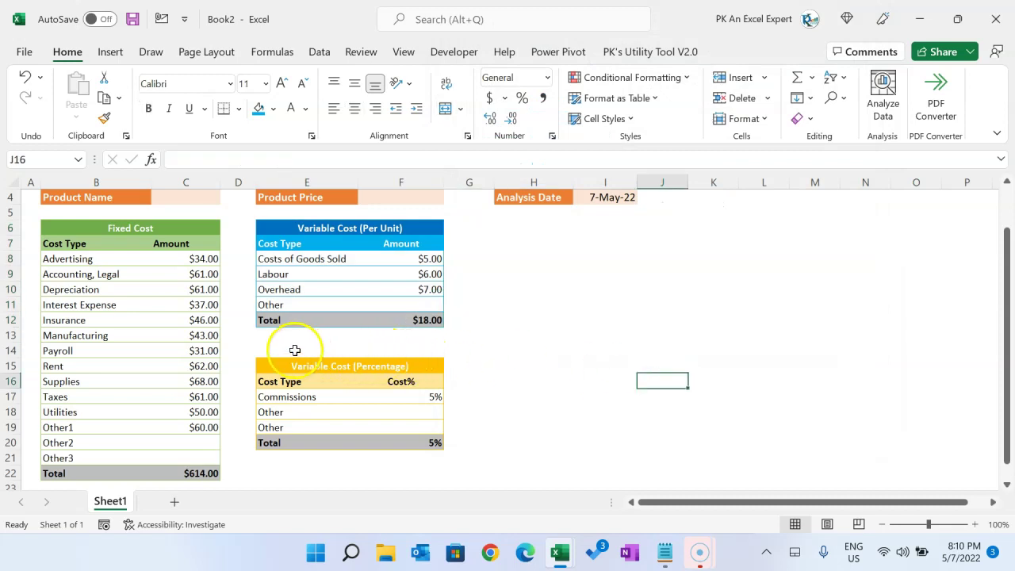
Delete the blank cells E14:F14 between the two variable cost tables, shifting cells up
left_click_drag(295, 350, 397, 348)
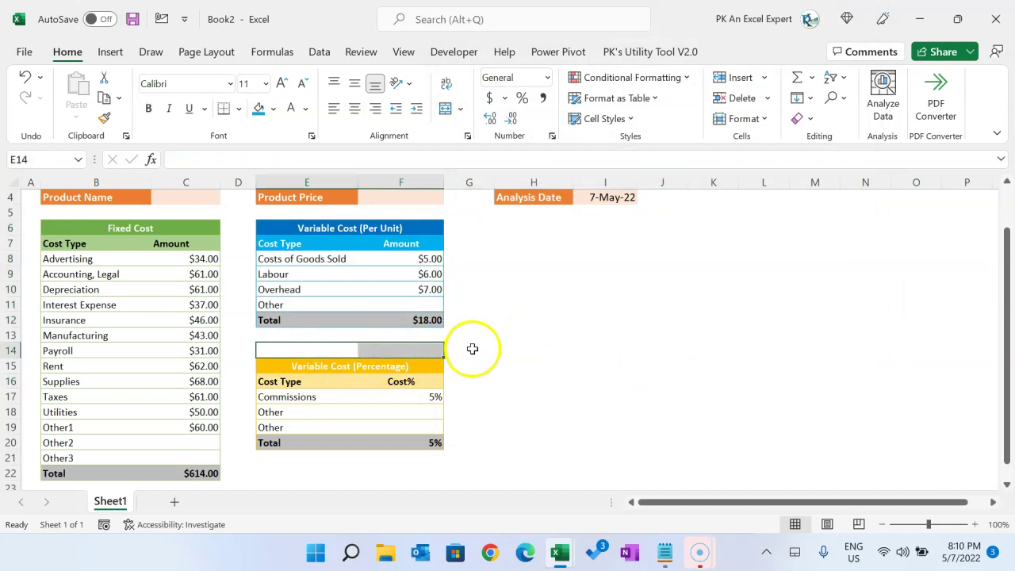
key("ctrl+minus")
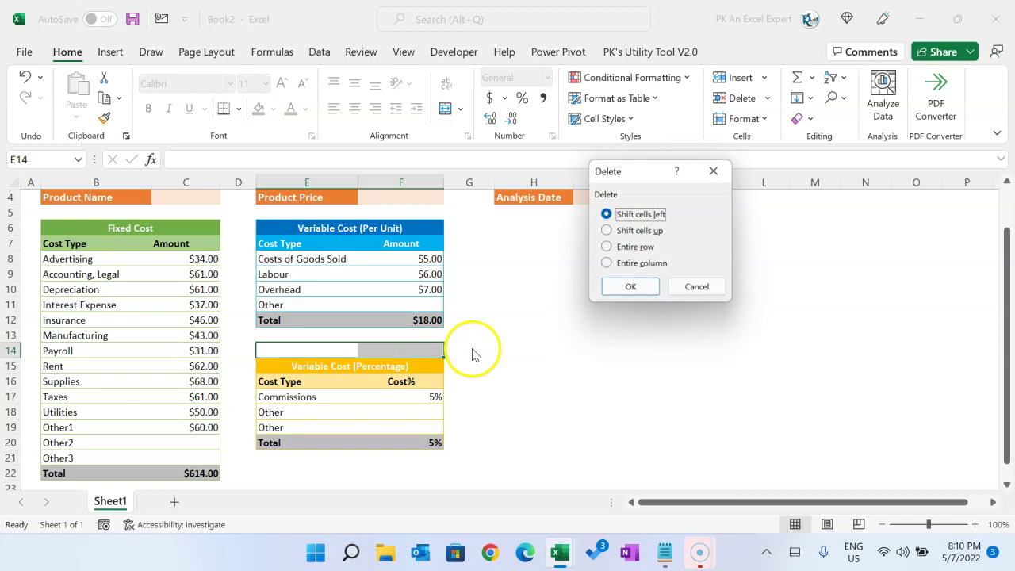
left_click(633, 286)
left_click(563, 349)
left_click(301, 458)
scroll(587, 444, "up", 1)
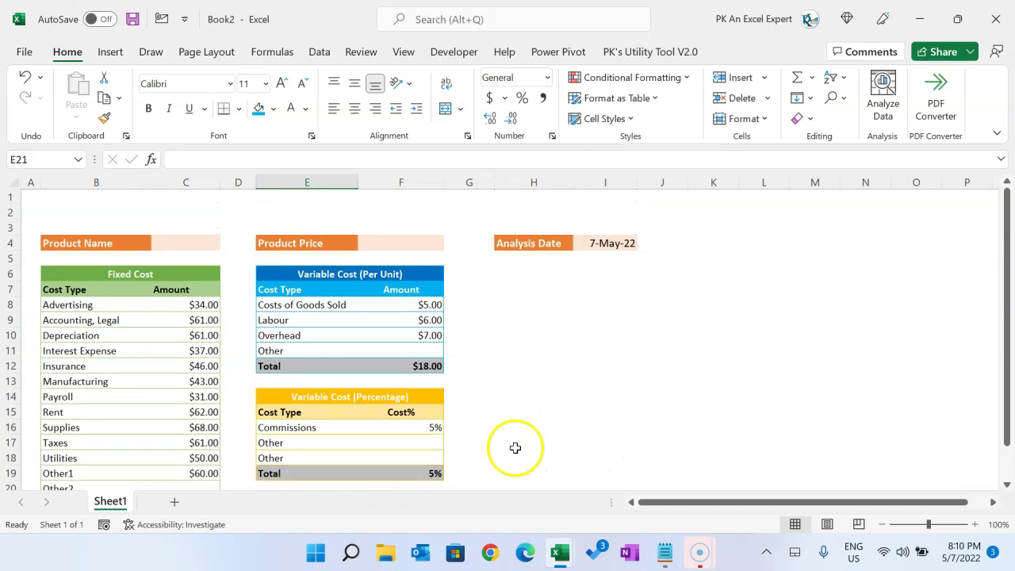
Examine the total formulas of both variable cost tables and the empty area below them
left_click(416, 366)
scroll(508, 373, "down", 1)
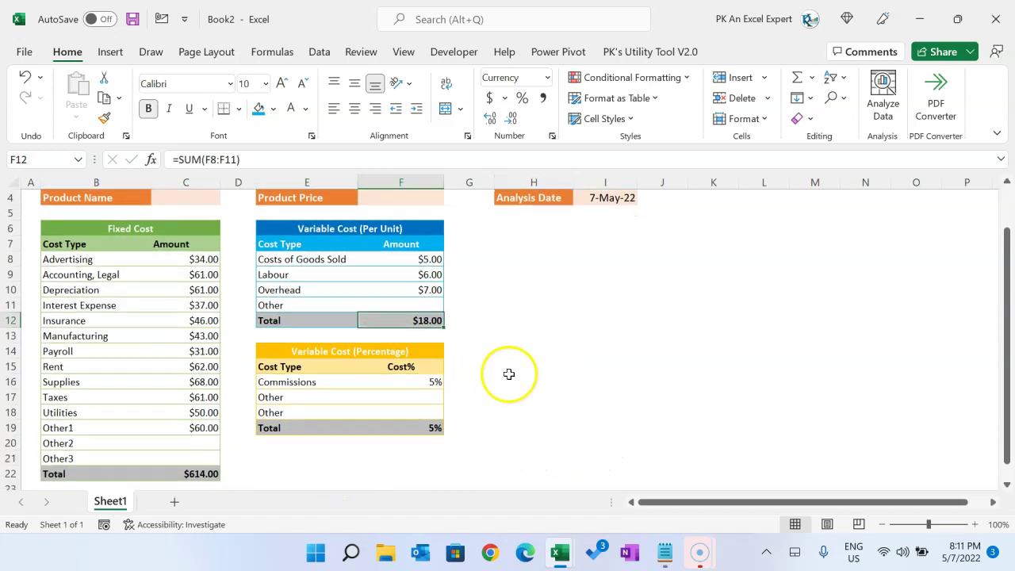
left_click(433, 426)
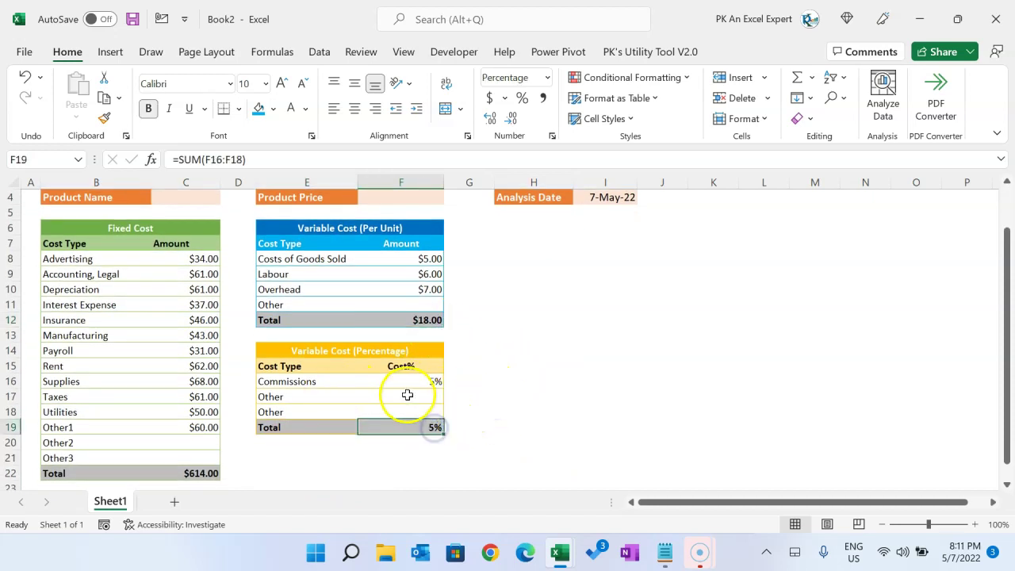
left_click(269, 471)
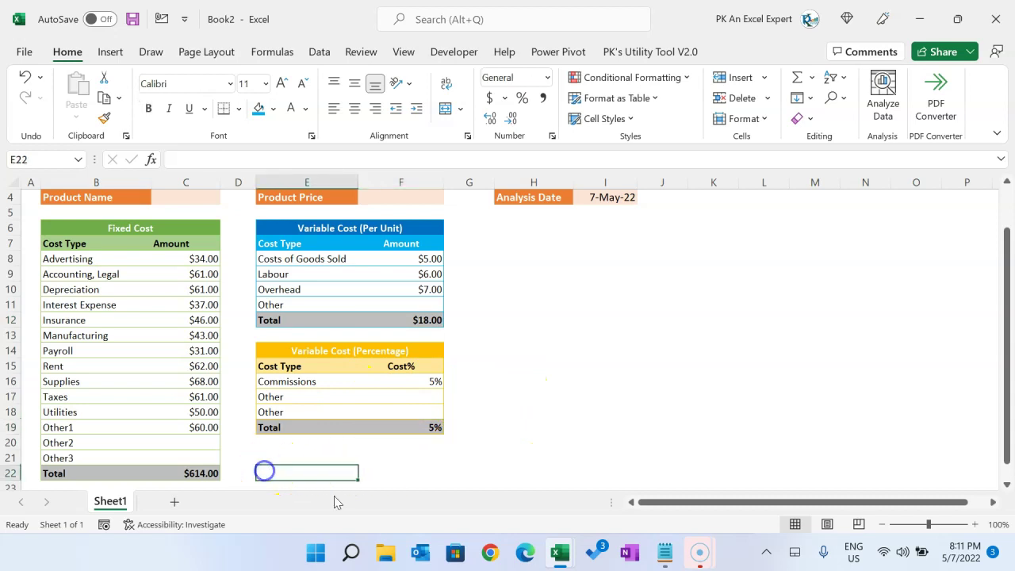
left_click(428, 257)
left_click(435, 305)
left_click(430, 320)
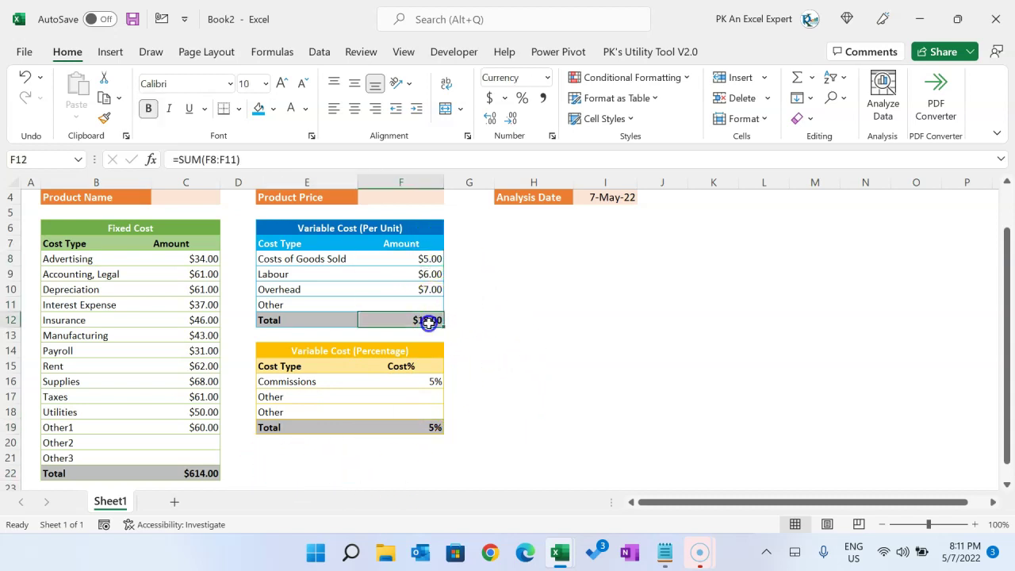
left_click(428, 430)
left_click(433, 319)
left_click(272, 469)
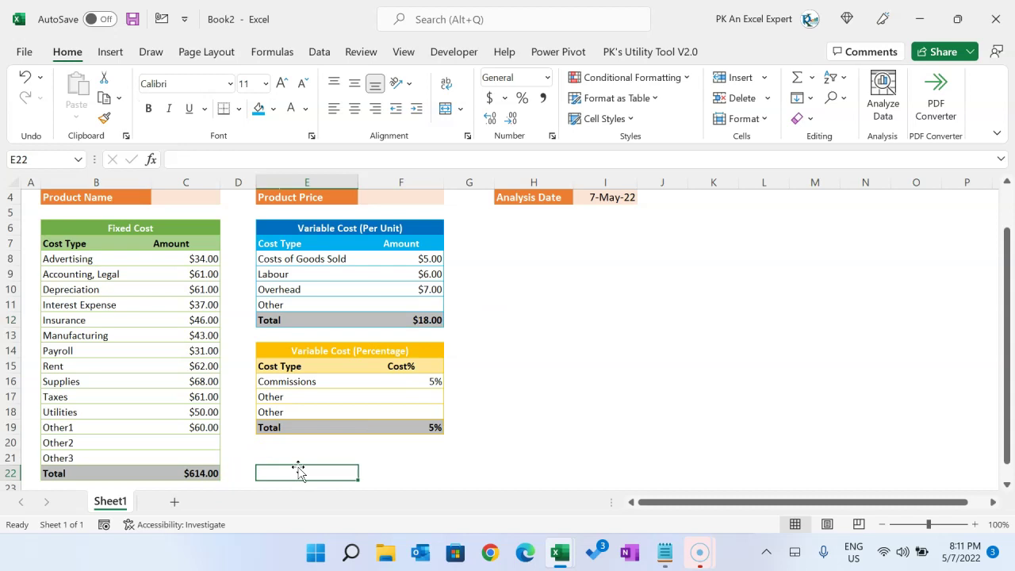
Enter the label "Total Variable cost in Amount (Per Unit)" in E22, wrap its text and widen column E to fit it on two lines
type("Total Variable cost in Amount (Per Unit")
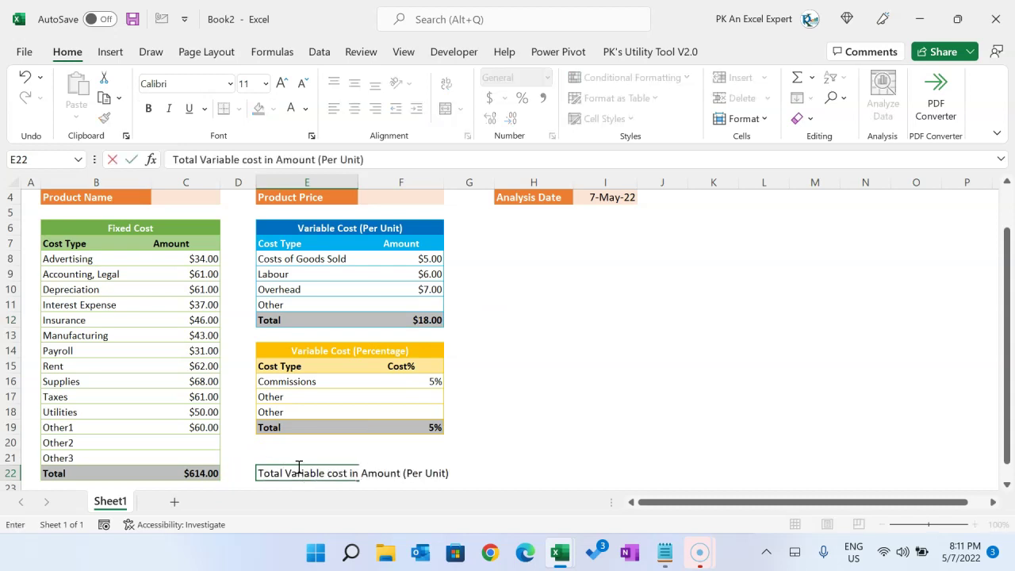
key("Return")
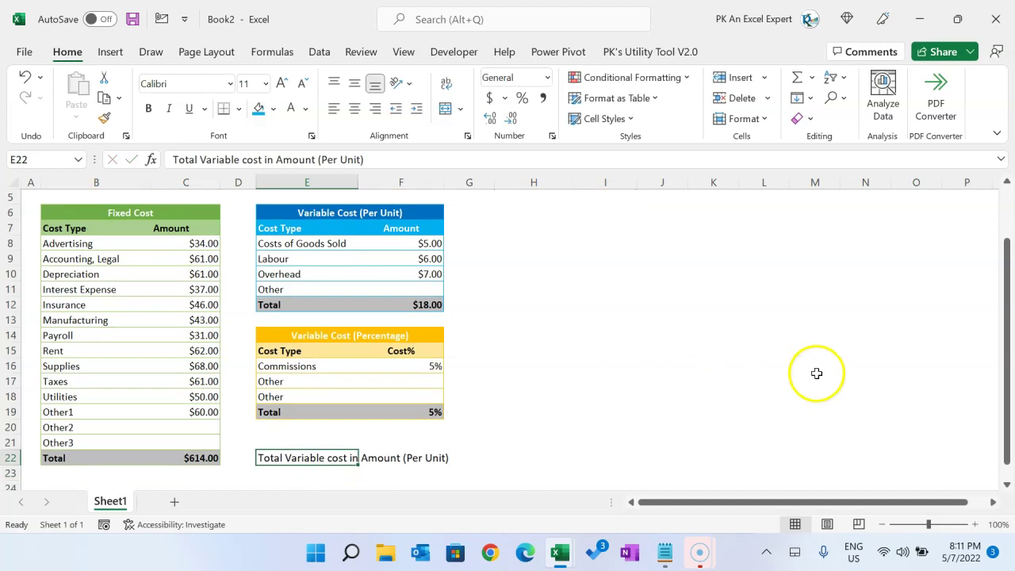
left_click(452, 89)
scroll(519, 342, "down", 2)
left_click_drag(358, 183, 404, 183)
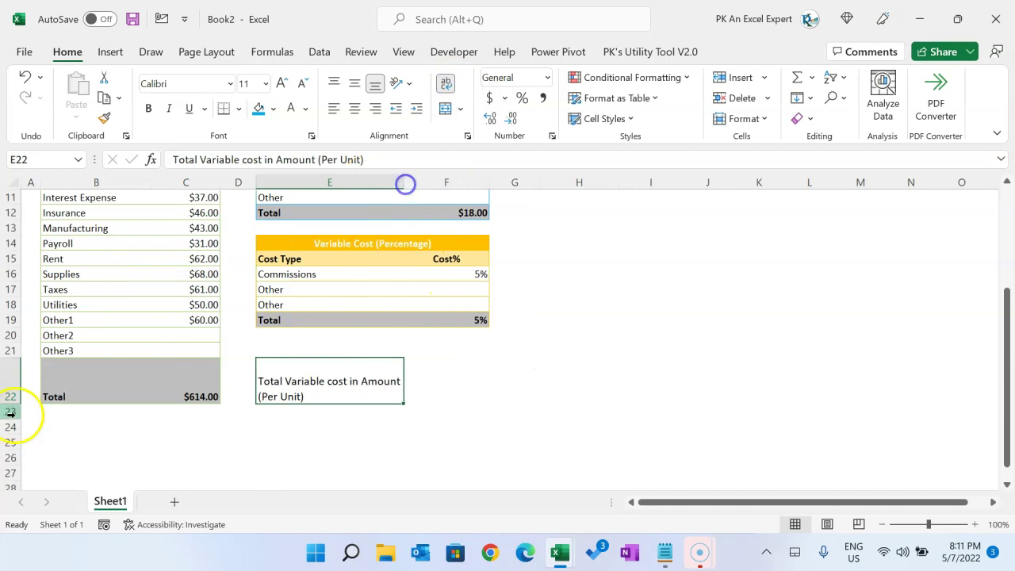
Calculate the total variable cost per unit in F22 with the formula =F12+F19*F4
left_click(426, 363)
scroll(584, 396, "up", 1)
scroll(584, 395, "up", 1)
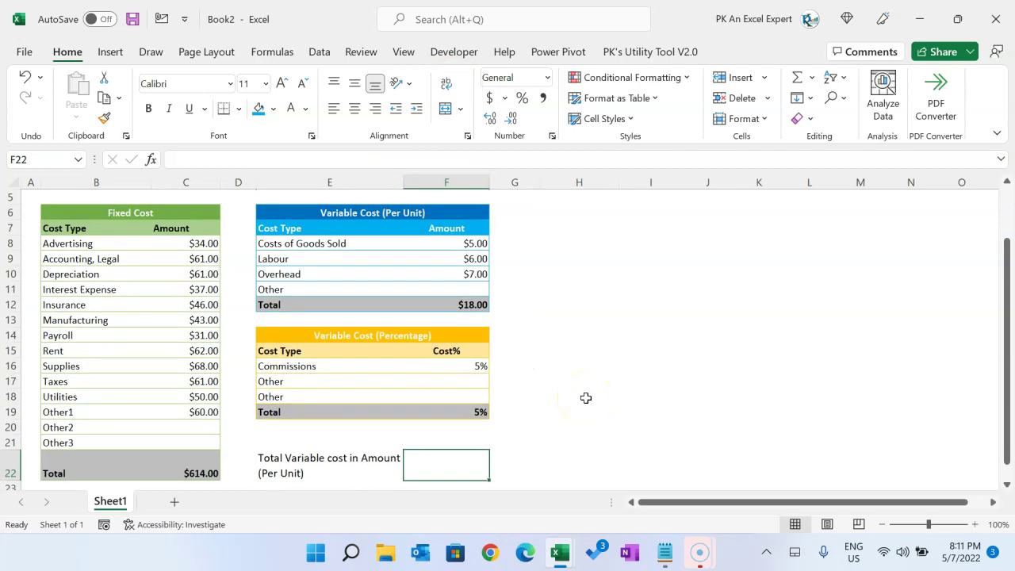
type("=")
key("Up")
key("Up")
key("Up")
key("Up")
key("Up")
key("Up")
key("Up")
key("Up")
key("Up")
key("Up")
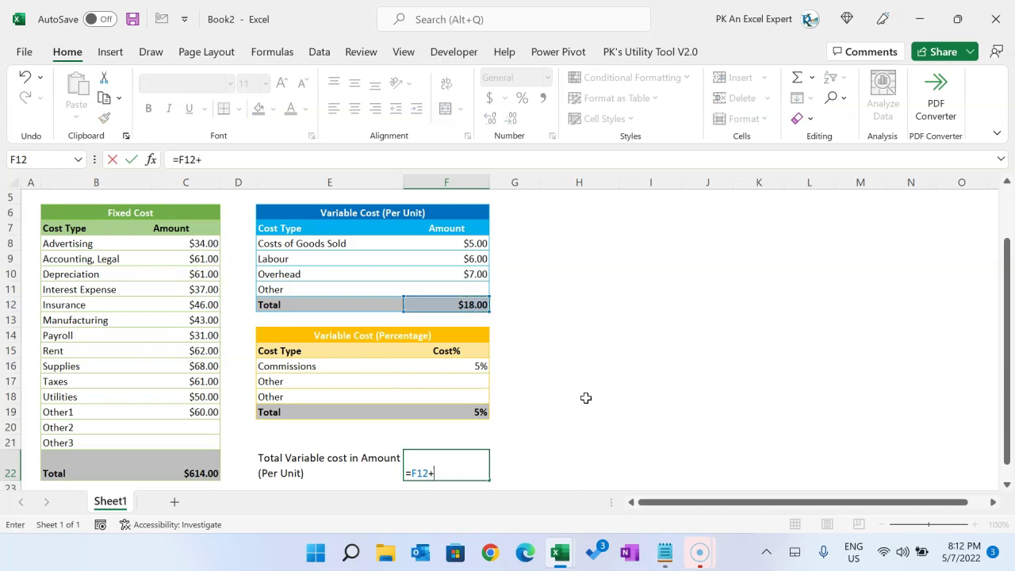
type("+")
key("Up")
key("Up")
key("Up")
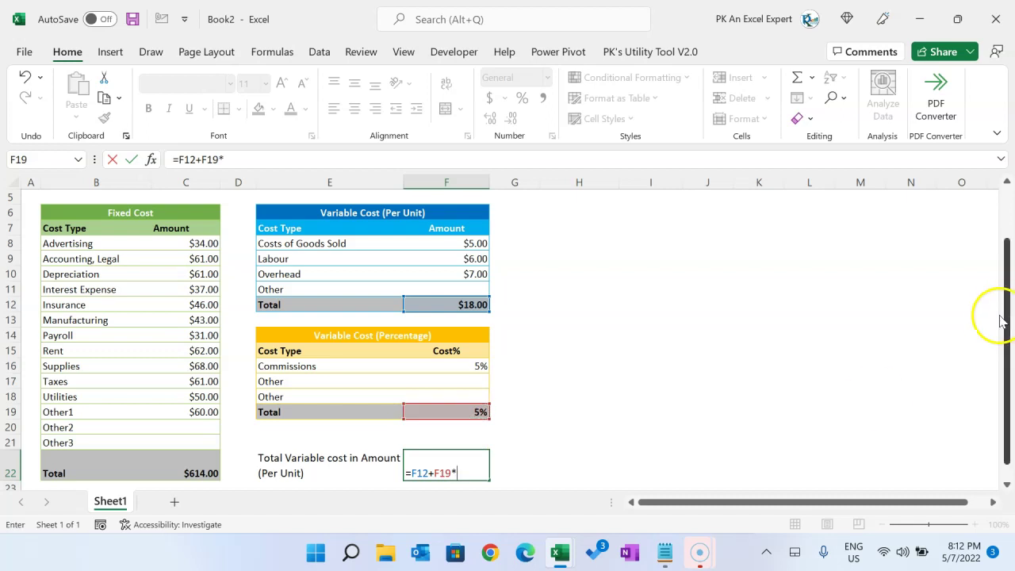
left_click_drag(1006, 317, 1005, 236)
left_click(449, 241)
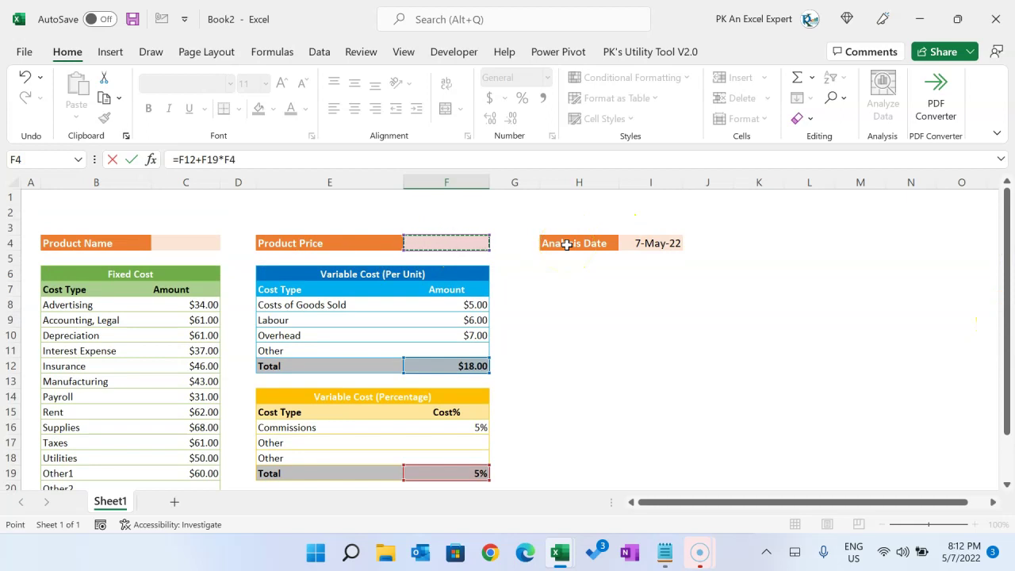
key("Return")
Enter a product price of 100 in F4 as currency and check the total variable cost formula in F22
scroll(573, 417, "up", 1)
scroll(468, 423, "down", 2)
left_click(468, 413)
left_click(481, 243)
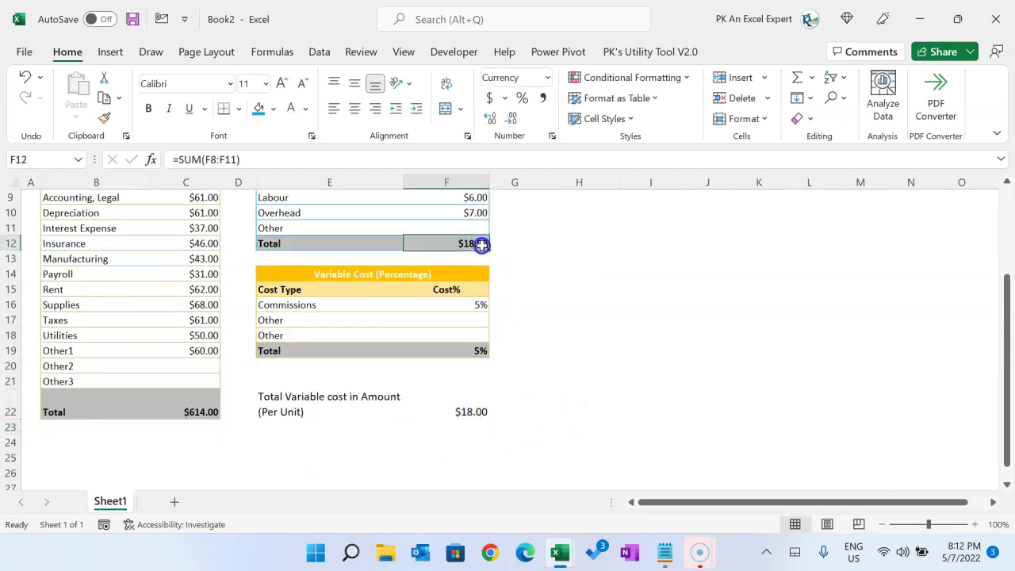
scroll(516, 277, "up", 3)
left_click(468, 243)
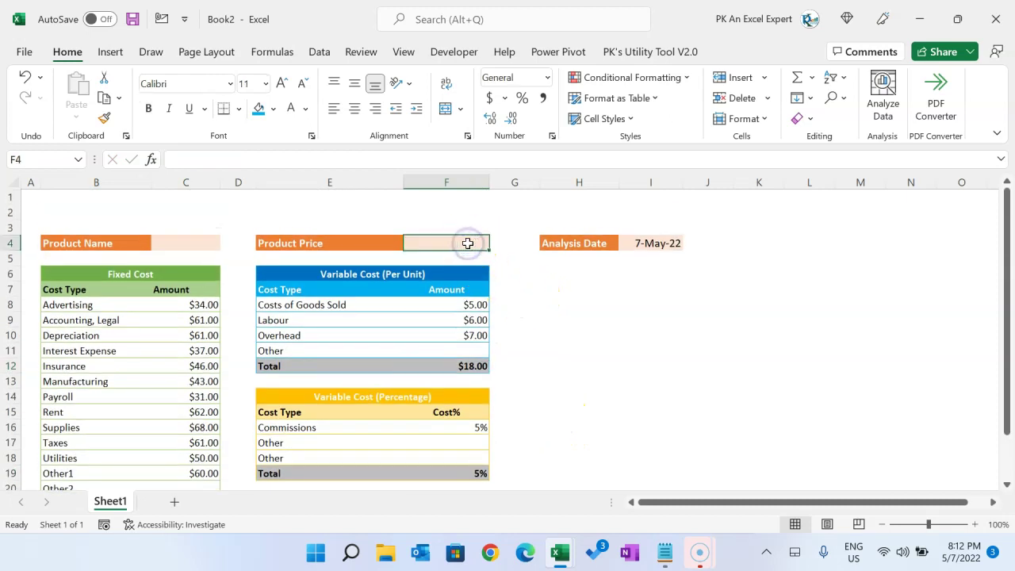
type("100")
key("Return")
left_click(468, 244)
scroll(627, 270, "down", 2)
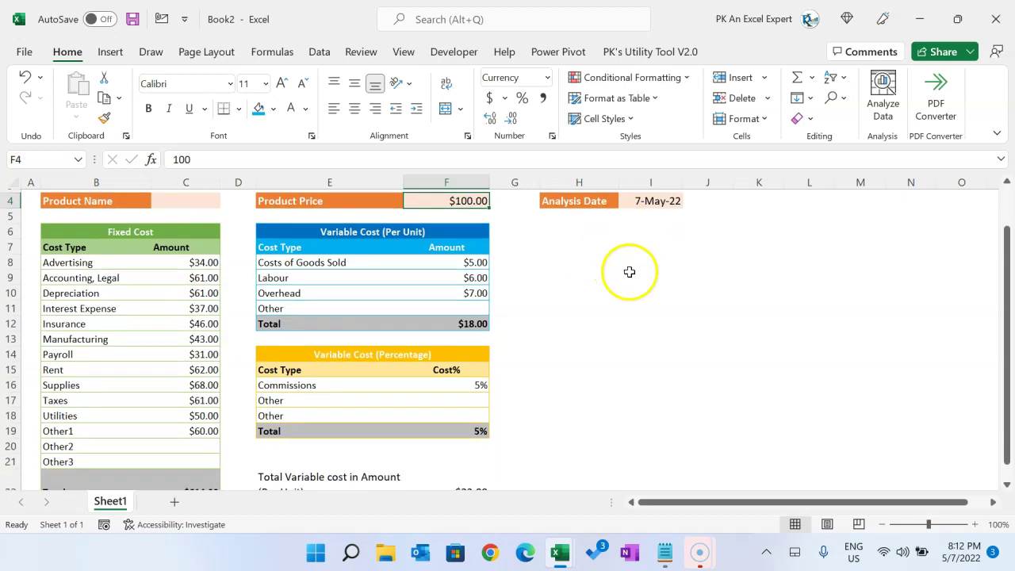
left_click(468, 441)
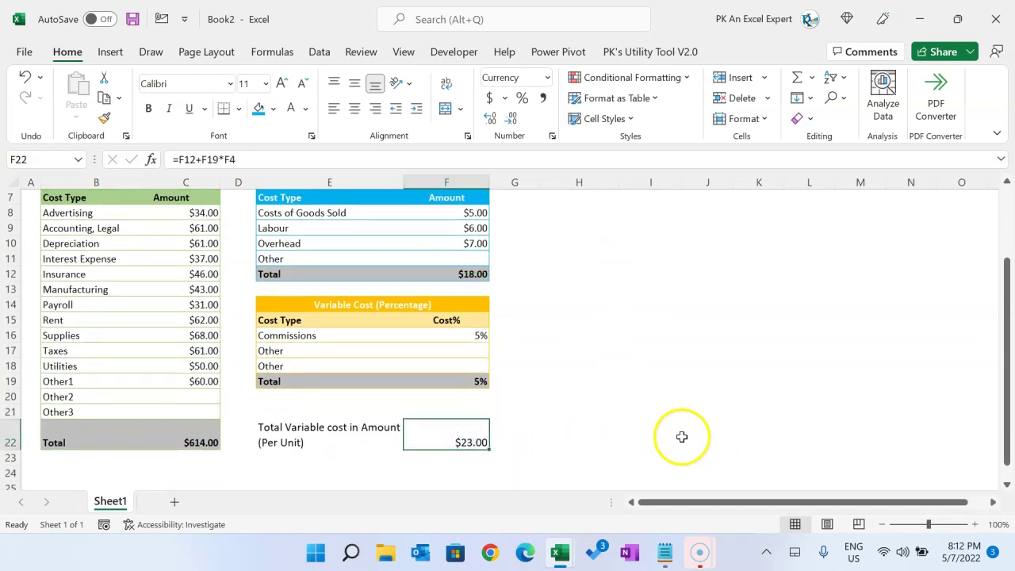
Apply the Total cell style to E22:F22 and fill both cells with light grey
left_click_drag(361, 437, 417, 439)
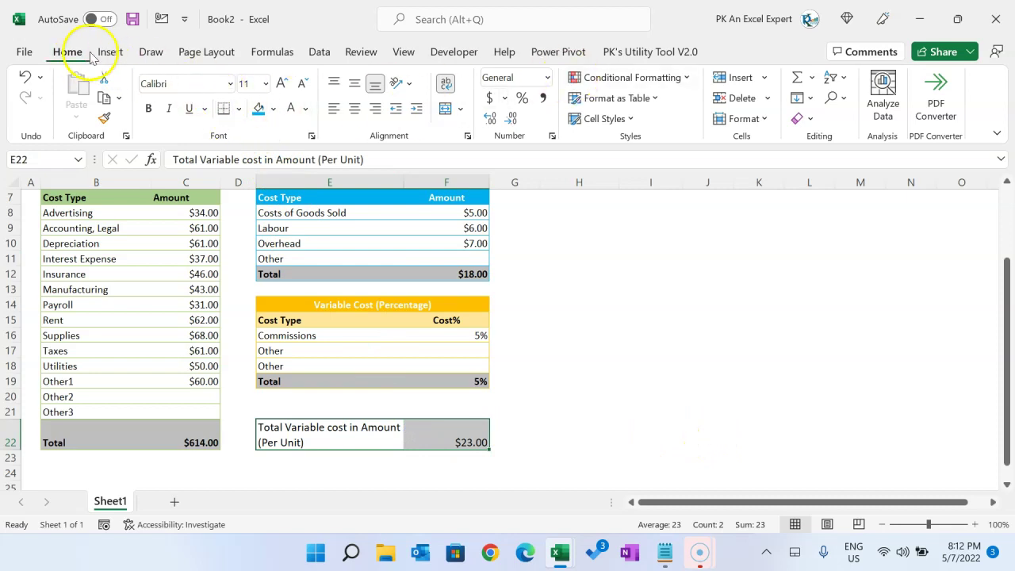
left_click(627, 119)
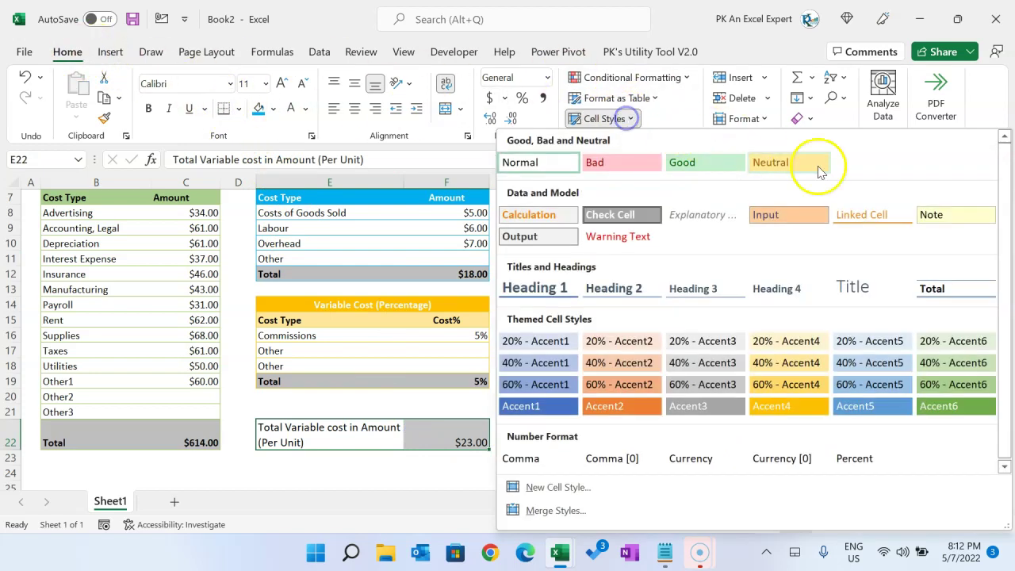
left_click(936, 291)
left_click(627, 379)
left_click_drag(302, 440, 455, 439)
left_click(272, 111)
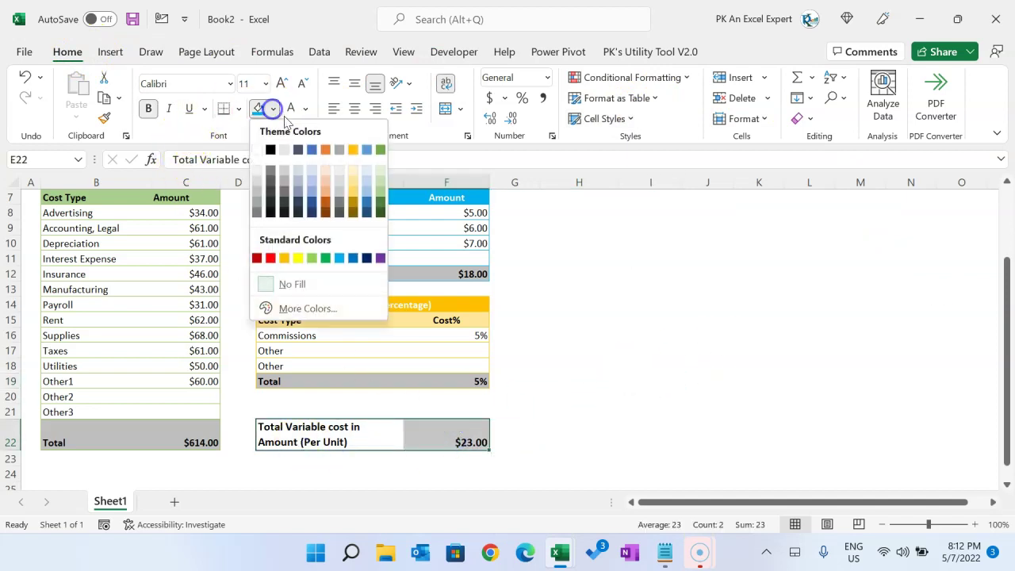
left_click(675, 385)
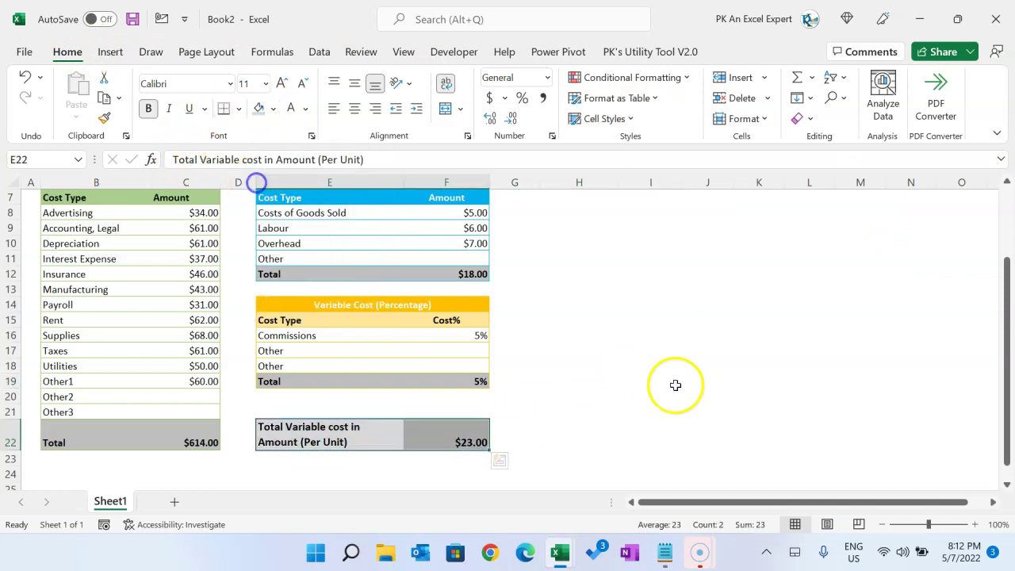
left_click(675, 386)
Widen columns H and I slightly, and merge and centre cells H6:I6
scroll(670, 389, "up", 2)
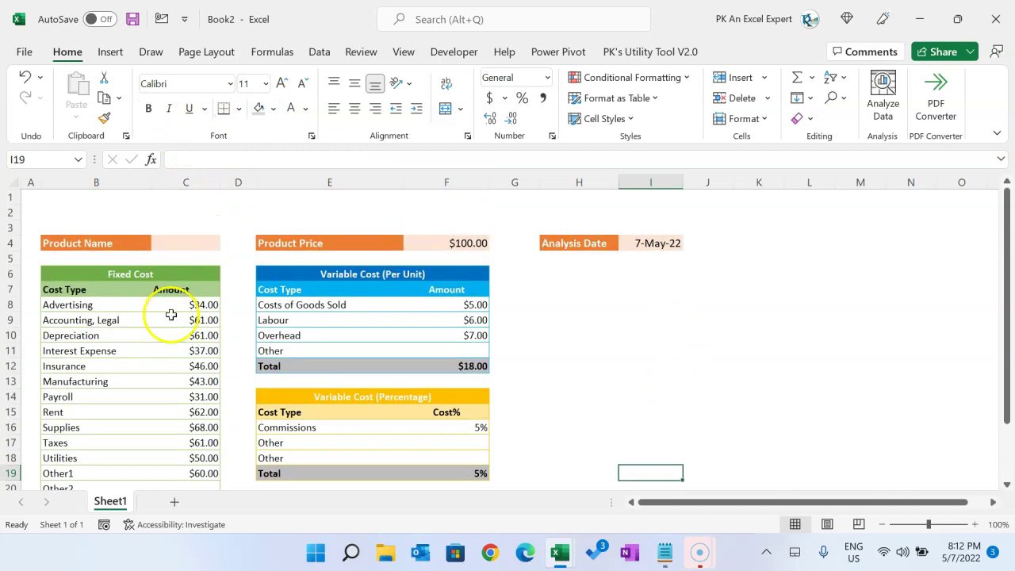
left_click(577, 276)
left_click_drag(569, 273, 632, 274)
left_click_drag(618, 182, 643, 180)
left_click_drag(705, 182, 718, 183)
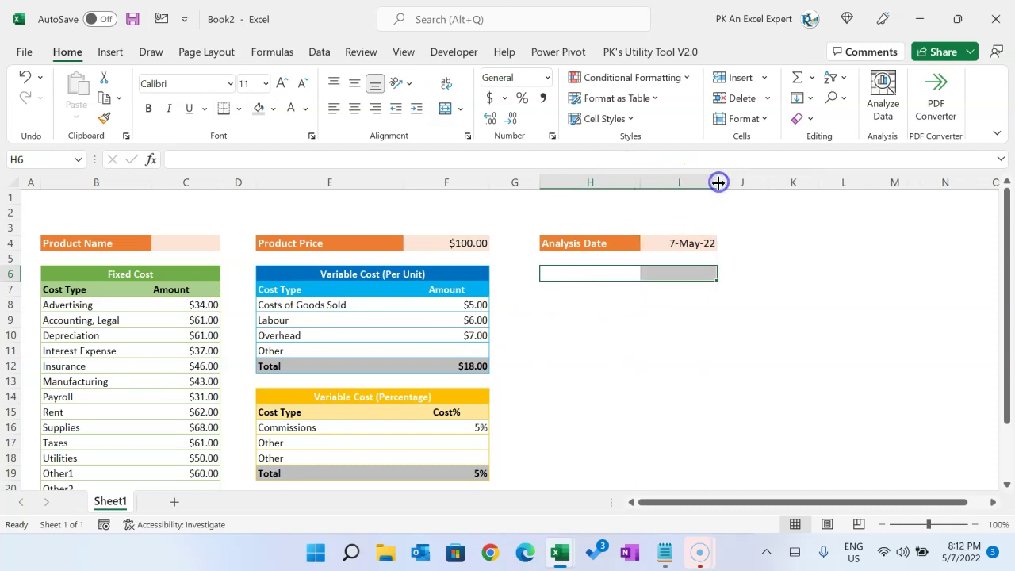
left_click(445, 109)
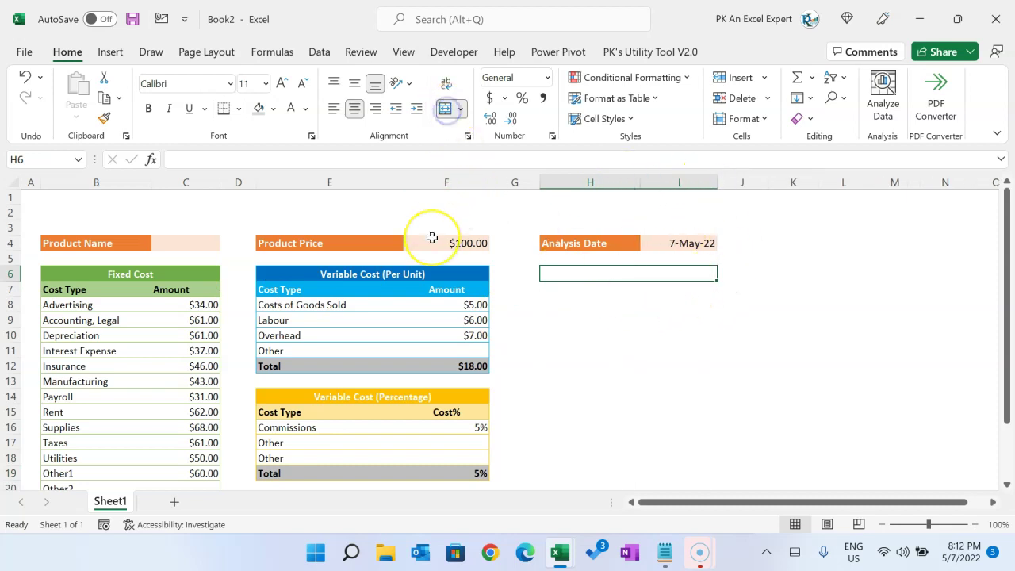
Enter the heading "Break-Even Point Summary" in the merged cell H6 and format it bold with a light grey fill
type("Break-Even Point Summary")
key("ctrl+Return")
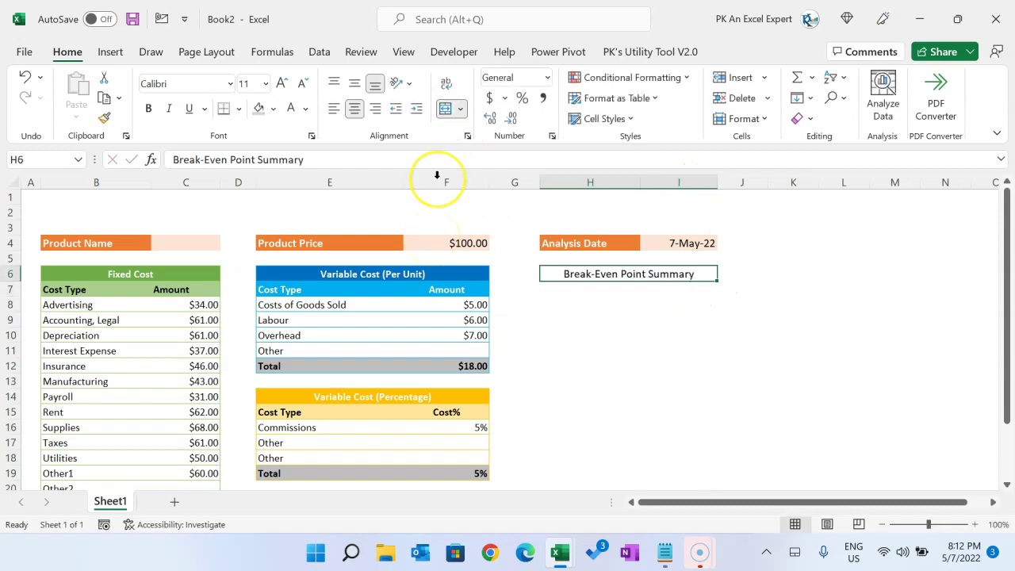
left_click(259, 108)
left_click(148, 108)
Add a "Fixed Cost" row to the summary in H7:I7, linking its amount to the fixed cost total with =C22
left_click(591, 289)
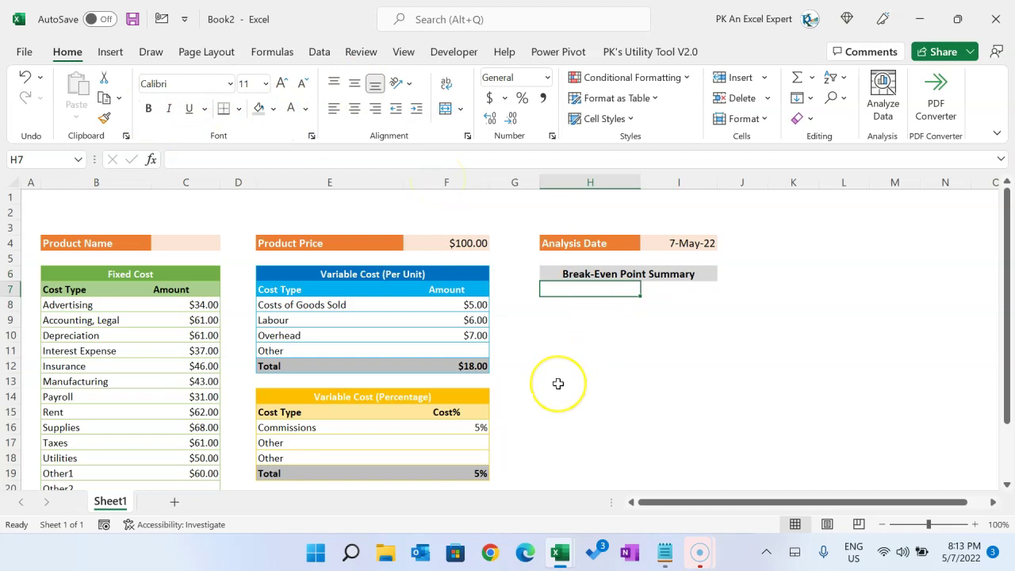
type("Fixed Cost")
key("Tab")
type("=")
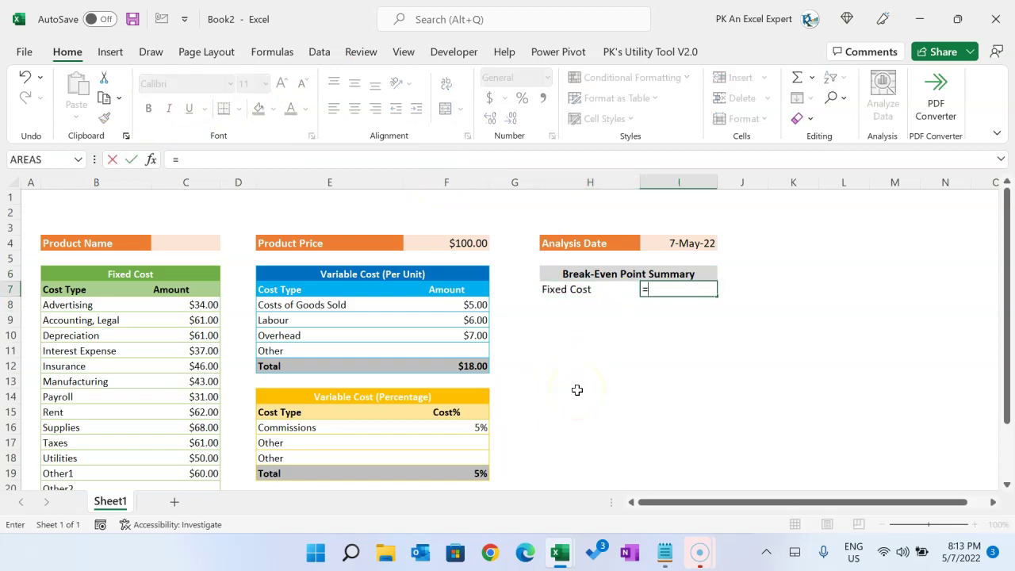
scroll(499, 420, "down", 1)
left_click(195, 482)
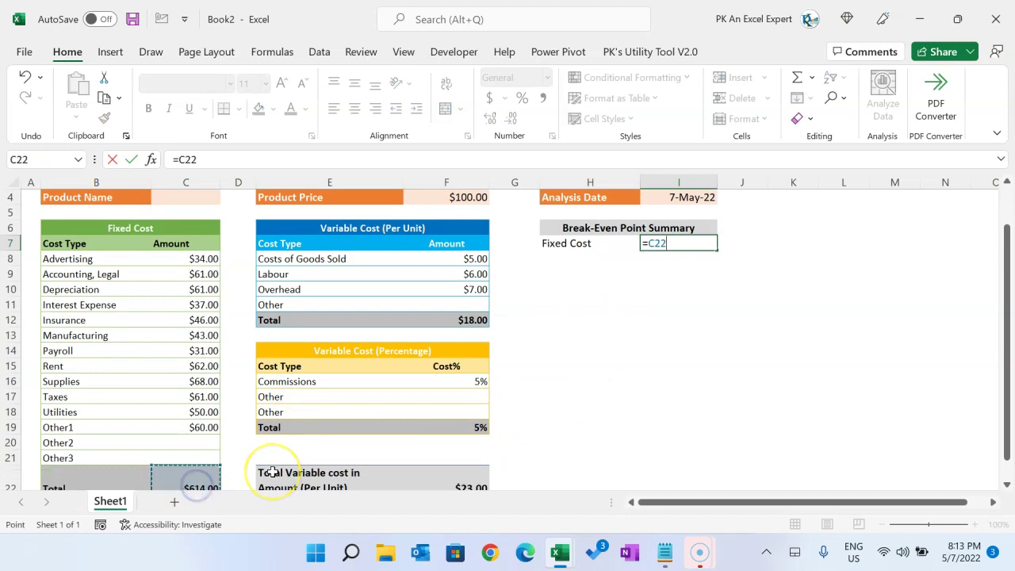
key("ctrl+Return")
key("Up")
key("Up")
key("Up")
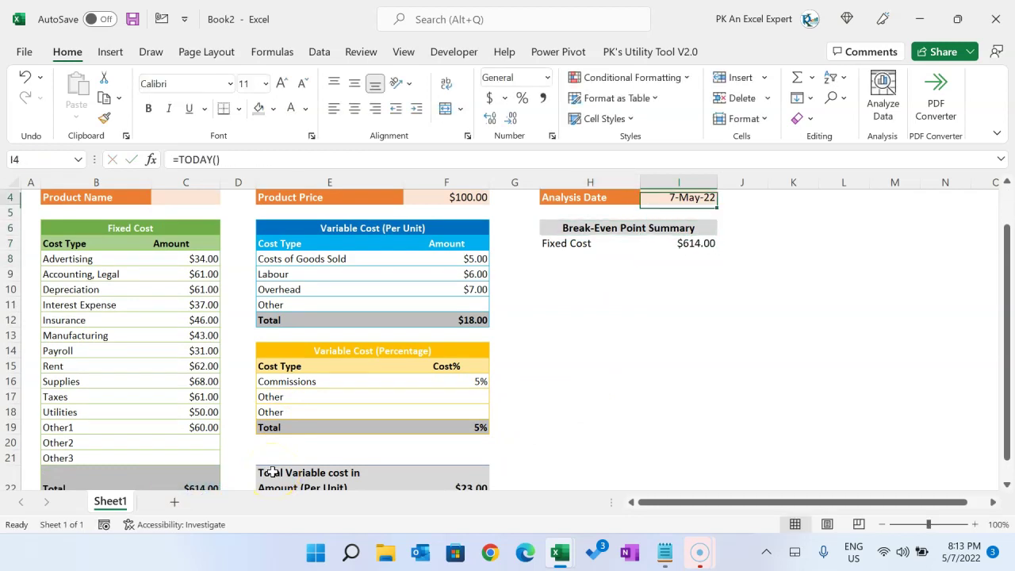
key("Down")
key("Down")
key("Down")
key("Left")
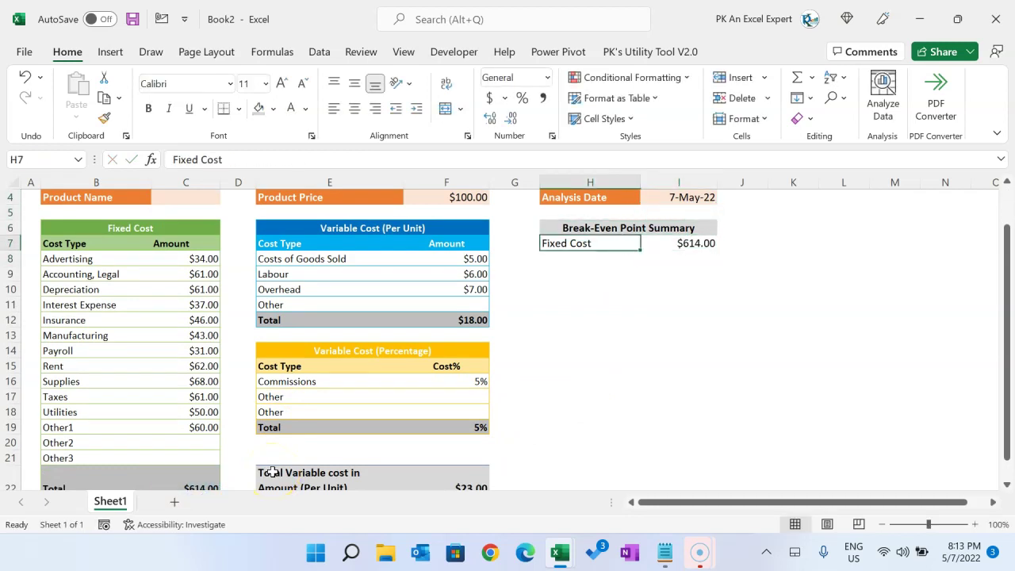
Add a "Variable Cost (Per Unit)" row to the summary in H8:I8, linking its amount with =F22
key("Down")
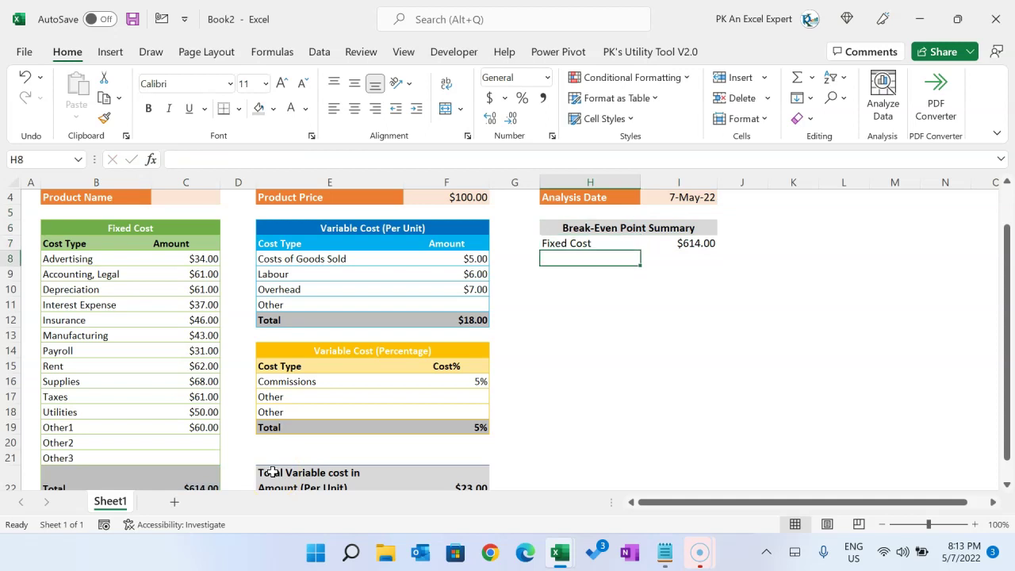
type("Va")
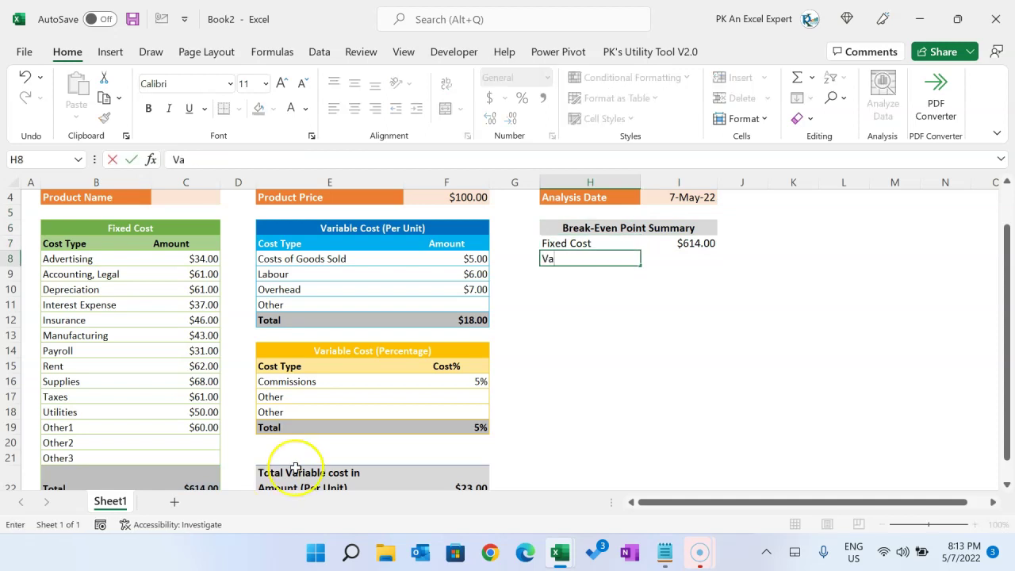
type("riable Cost (Per Unit)")
key("Return")
key("Up")
key("Right")
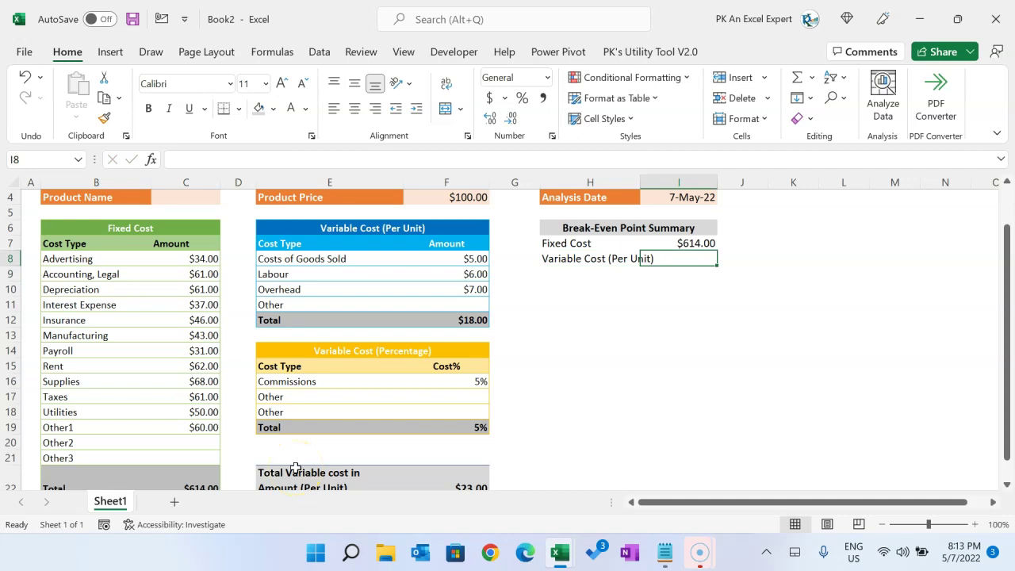
type("=")
left_click(464, 480)
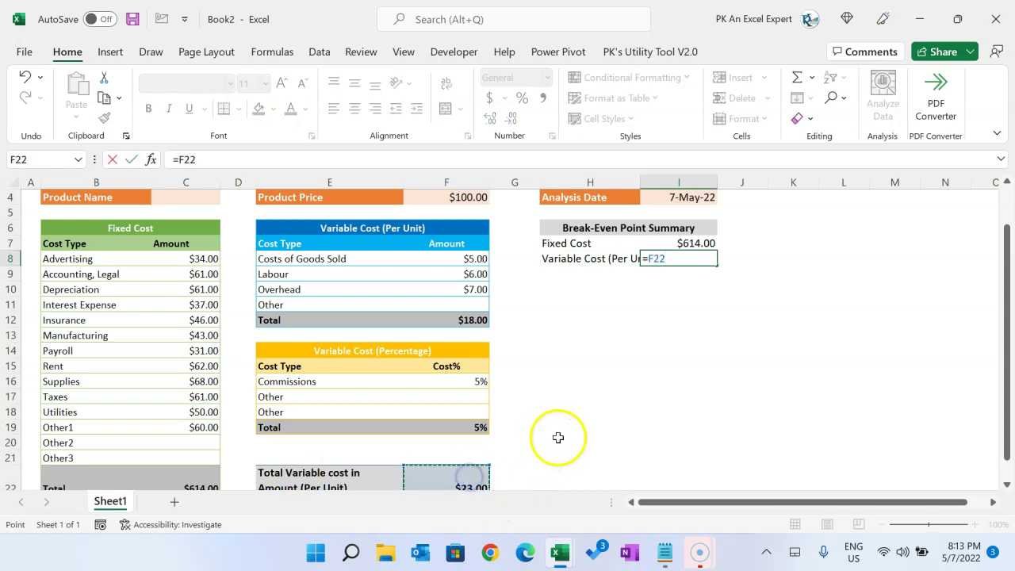
scroll(557, 437, "down", 2)
scroll(527, 390, "up", 1)
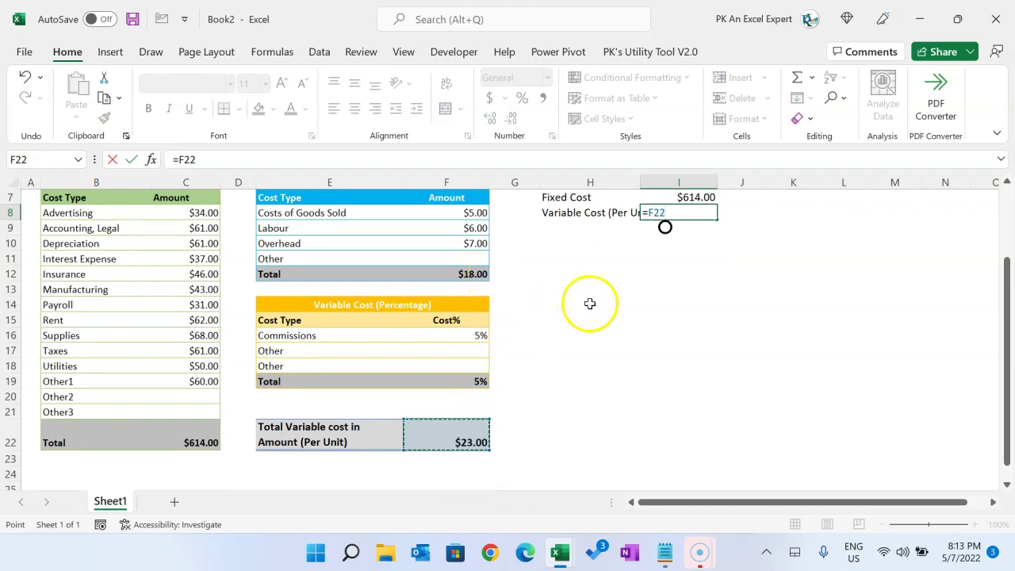
key("Return")
Autofit the width of column H to the Variable Cost (Per Unit) label in H8
key("Up")
key("Up")
key("Up")
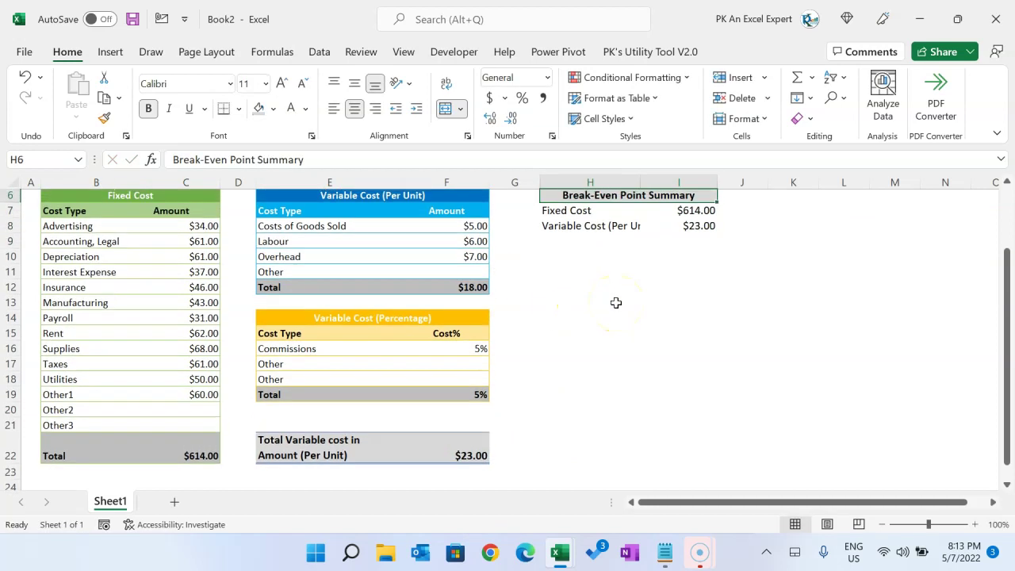
scroll(616, 303, "up", 1)
key("Down")
key("Down")
key("Right")
key("Left")
key("alt+o")
key("c")
key("a")
key("Down")
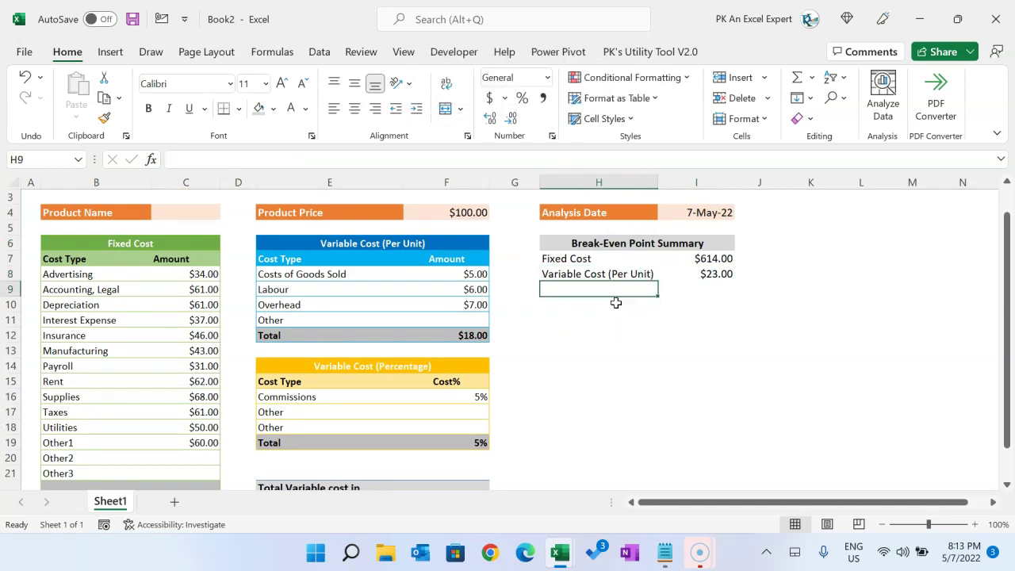
Compare the product price in F4 with the variable cost per unit in I8 of the summary
left_click(629, 286)
left_click(723, 274)
left_click(479, 212)
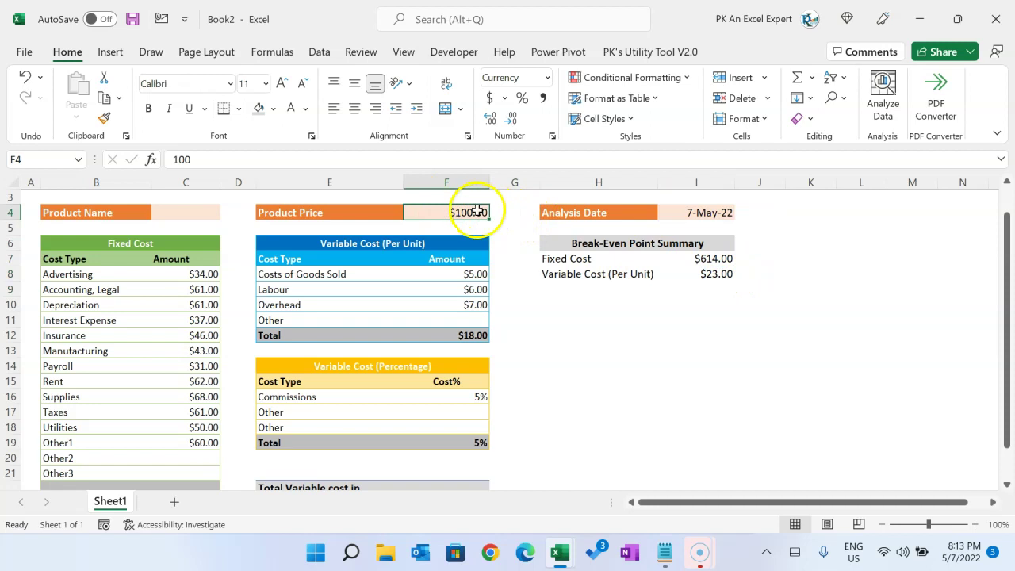
left_click(714, 273)
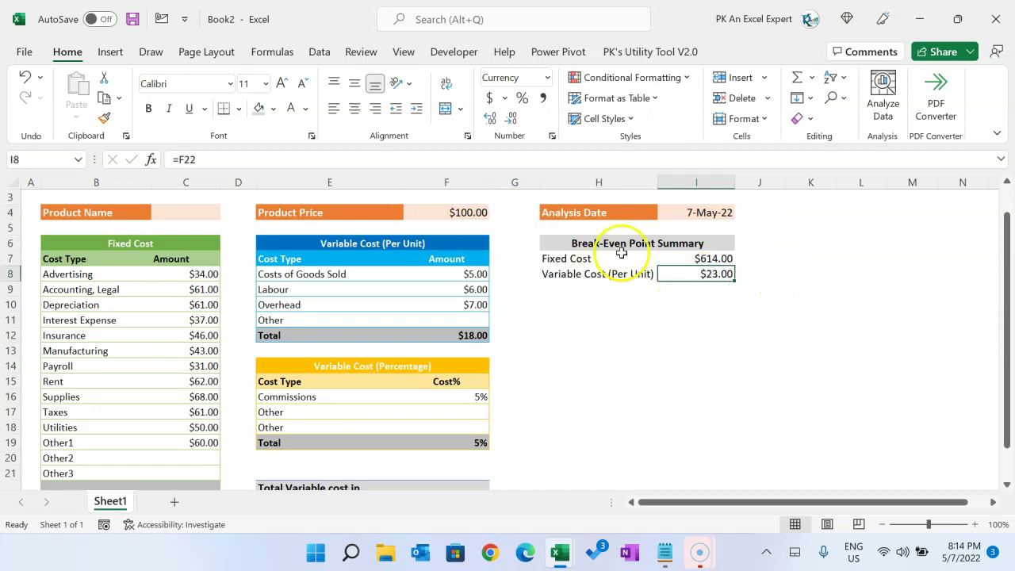
left_click(466, 213)
left_click(718, 275)
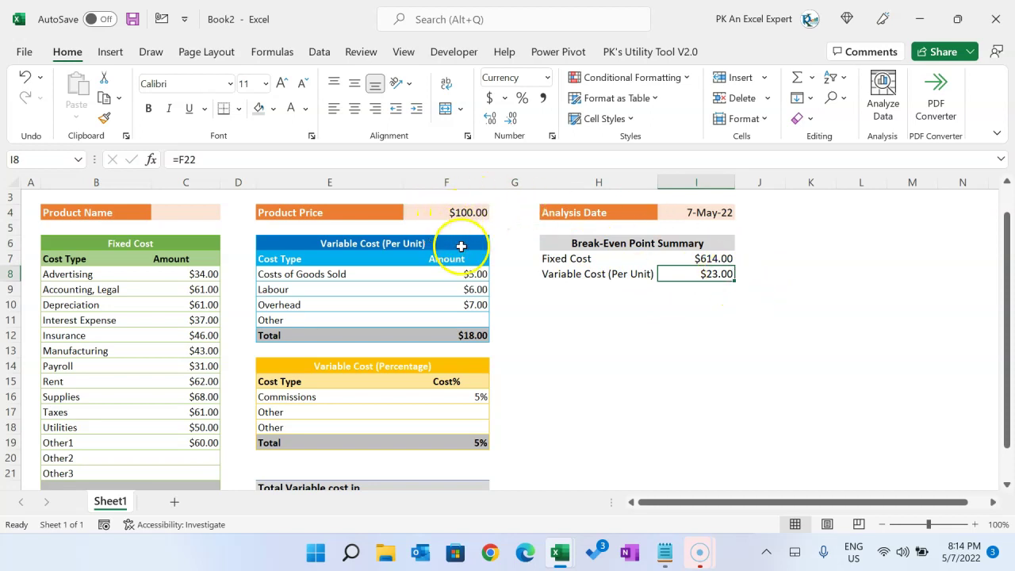
left_click(472, 218)
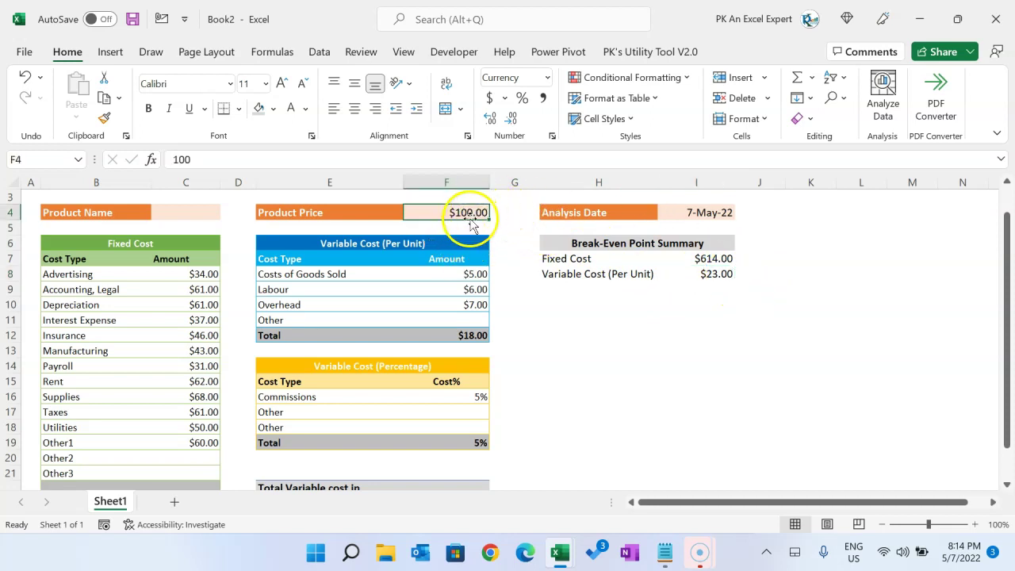
Add a "Contribution Margin" row to the summary in H9:I9, calculating product price minus variable cost per unit with =F4-I8
left_click(716, 275)
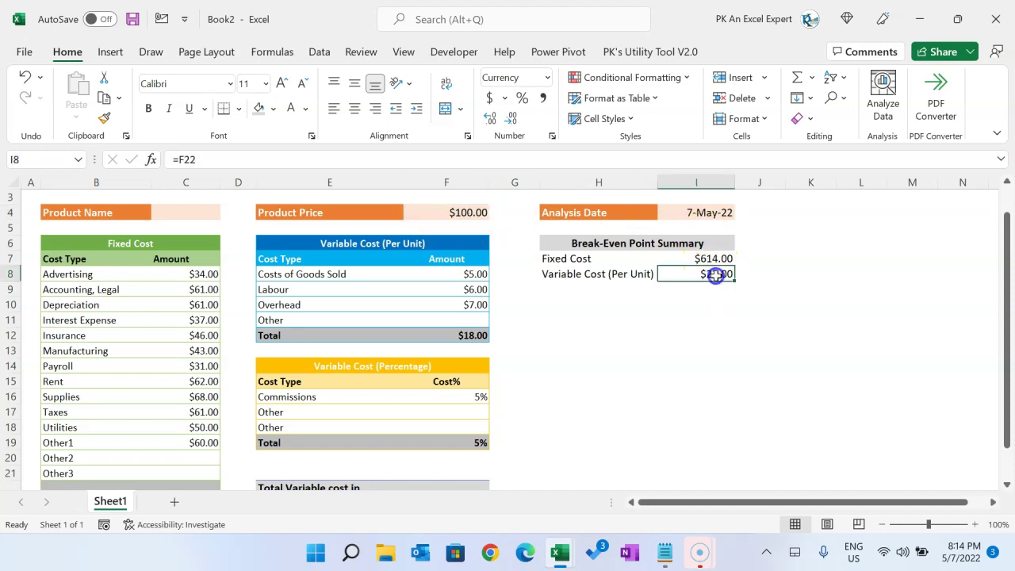
left_click(578, 288)
type("Contribution Margin")
key("Tab")
type("=")
key("Left")
key("Up")
key("Up")
key("Up")
key("Left")
key("Left")
key("Up")
key("Up")
key("Right")
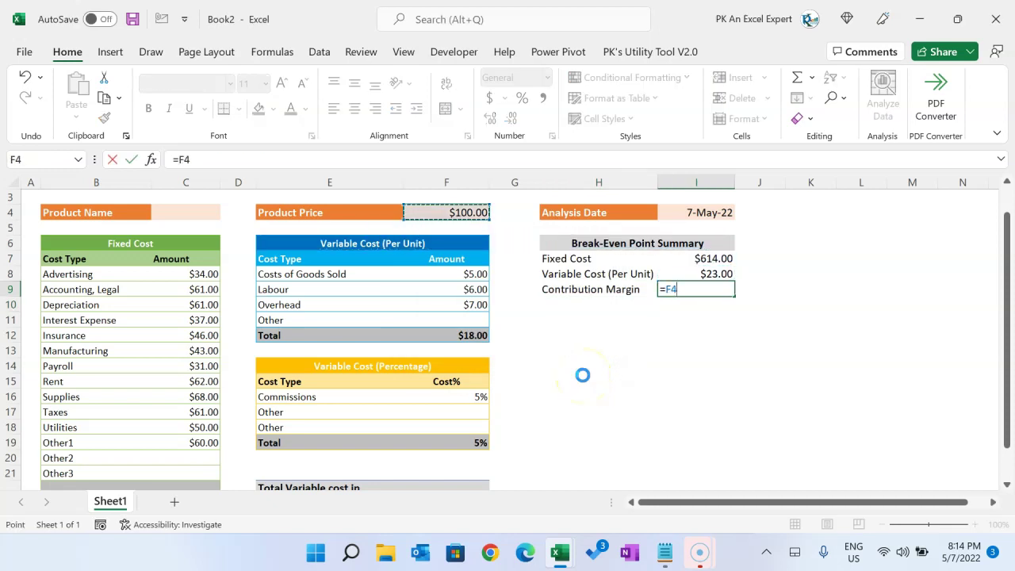
type("-")
key("Up")
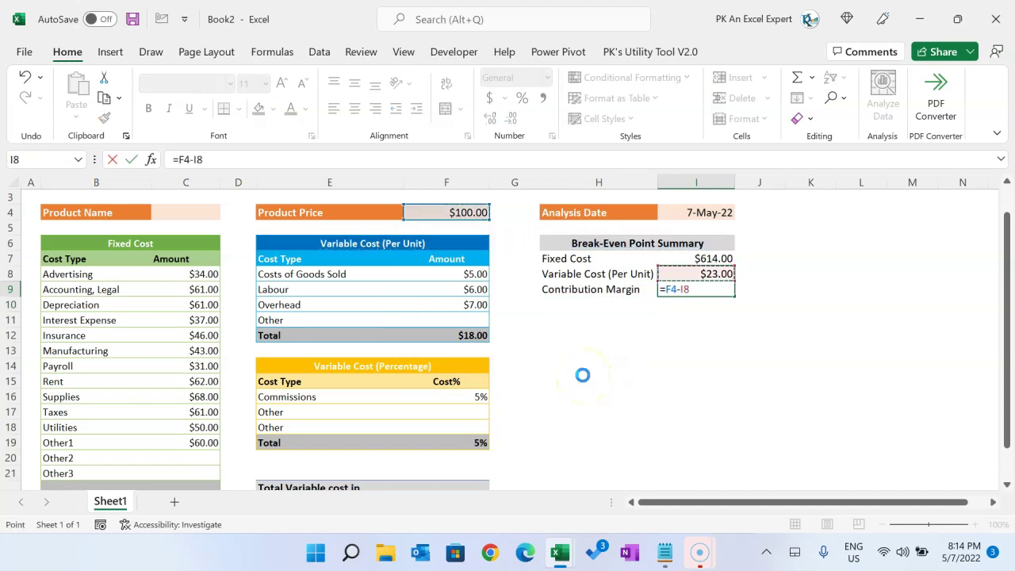
key("ctrl+Return")
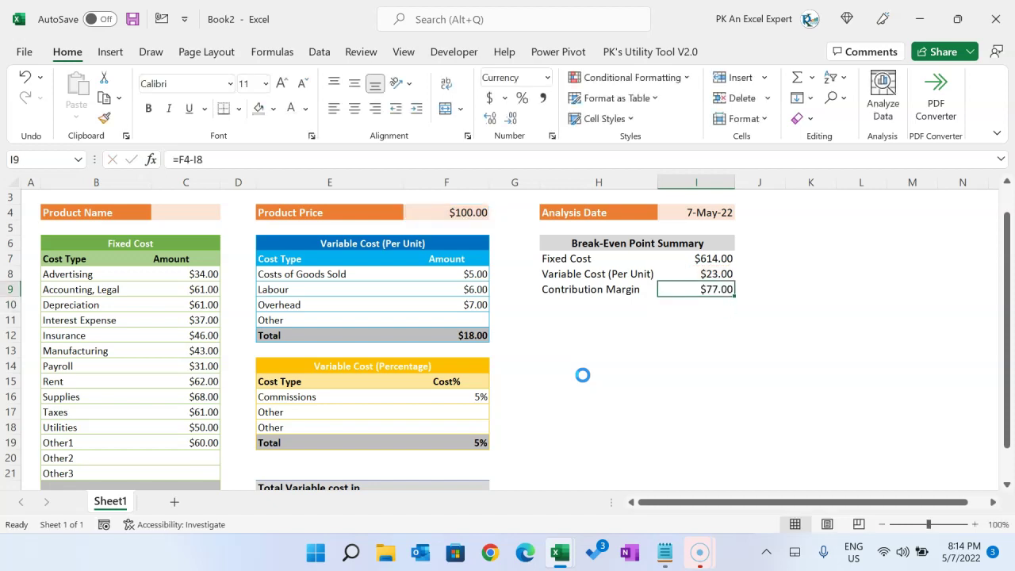
Add a "Break-Even Units" row to the summary in H10:I10, dividing fixed cost by contribution margin with =I7/I9
key("Left")
key("Down")
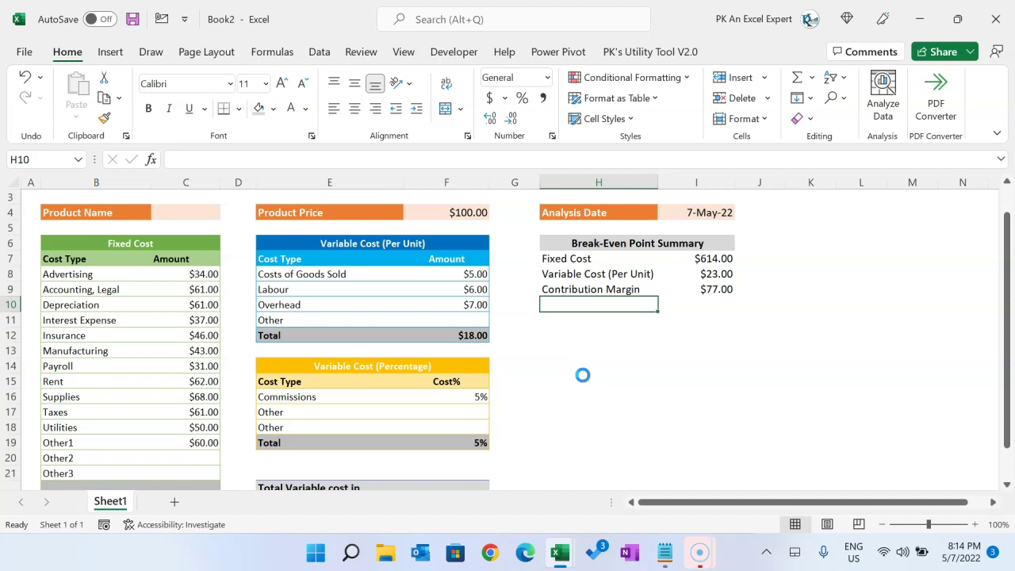
type("Brek")
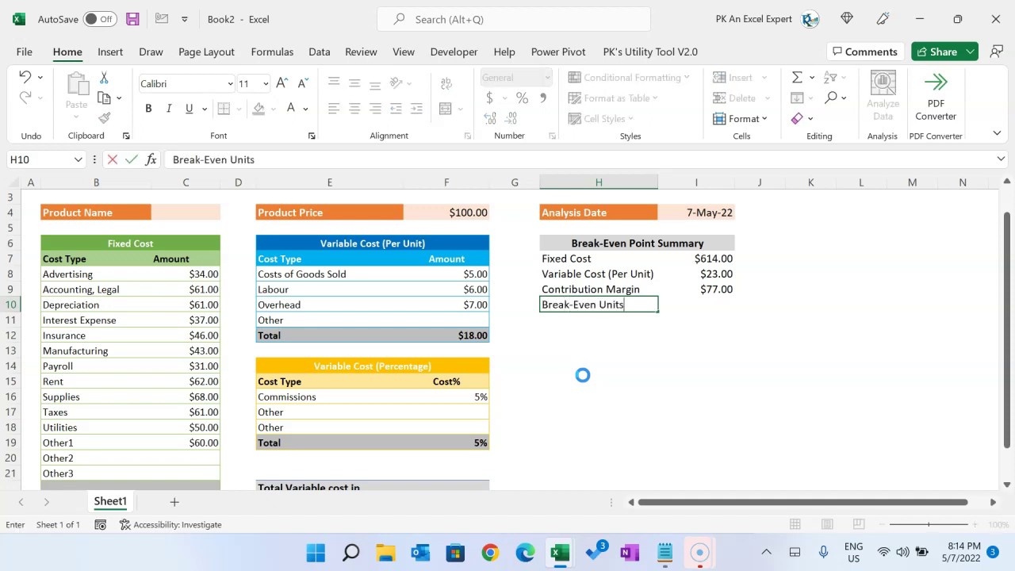
key("Tab")
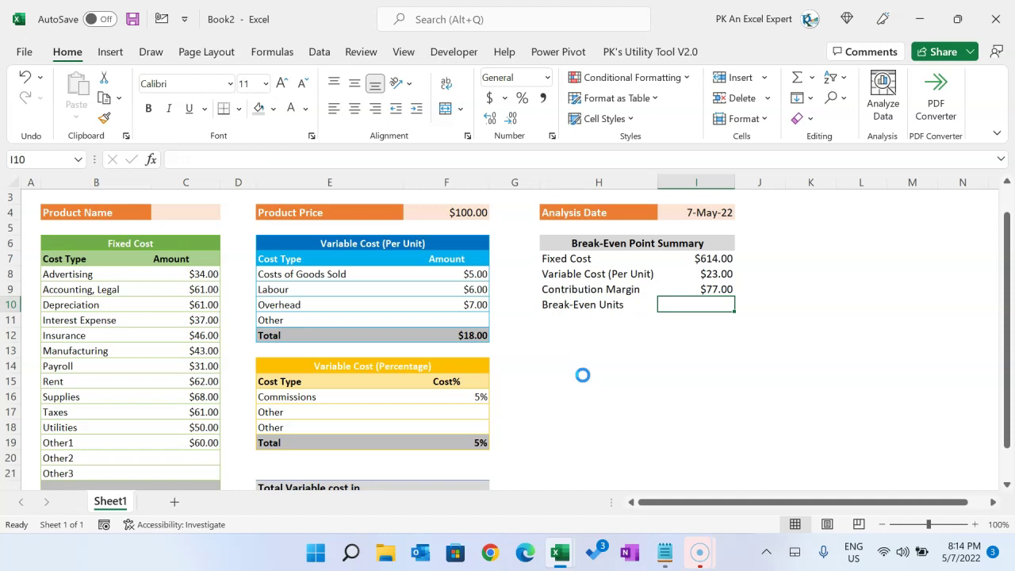
type("=")
key("Up")
key("Up")
key("Up")
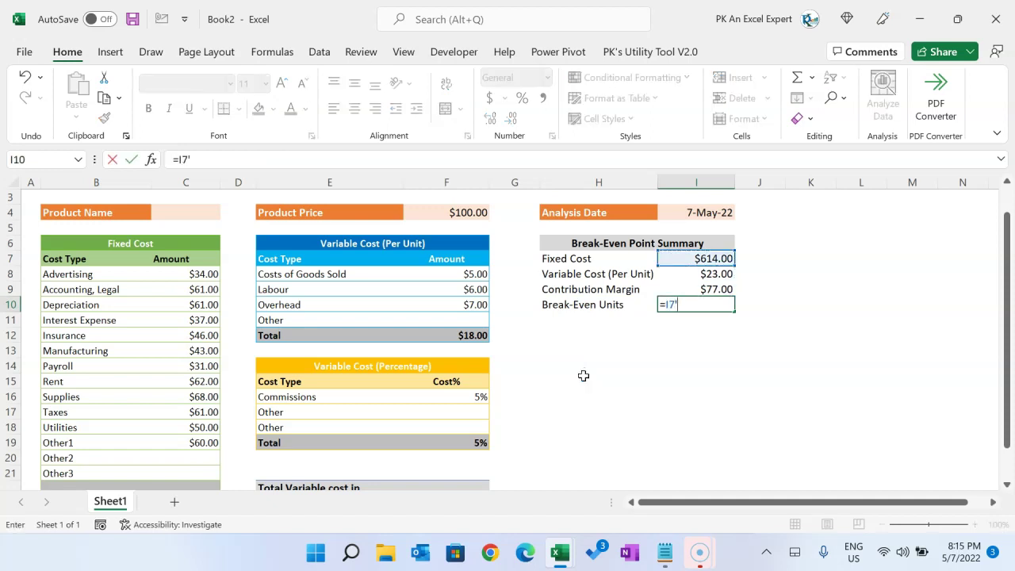
type("/")
key("Up")
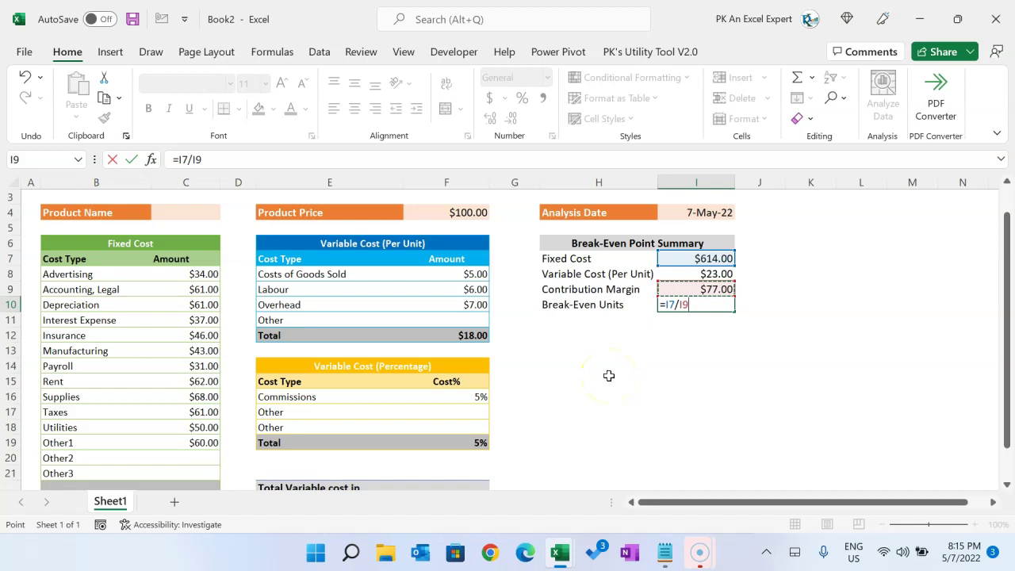
key("ctrl+Return")
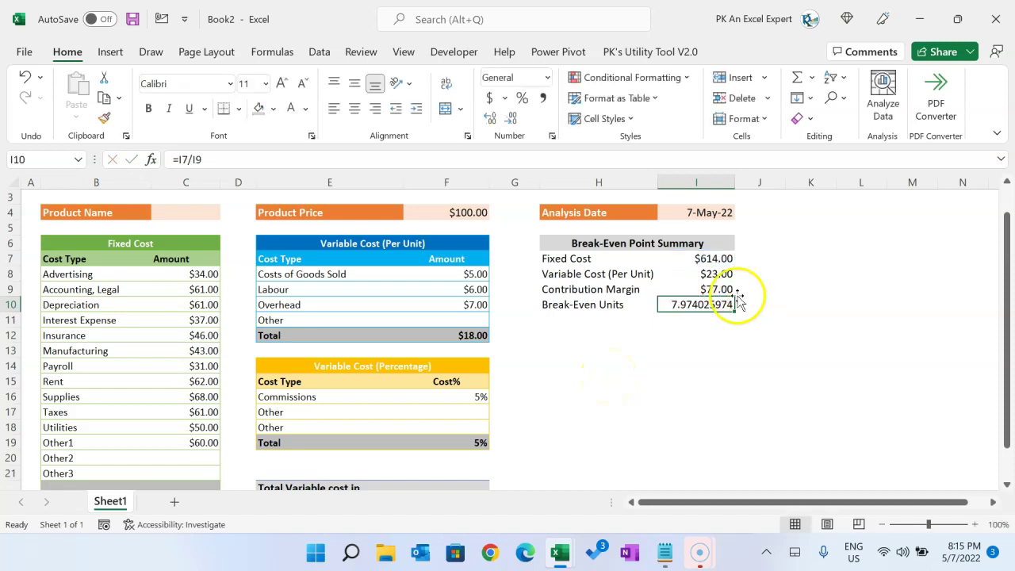
Round the break-even units in I10 up to a whole number with =ROUNDUP(I7/I9,0)
left_click(176, 160)
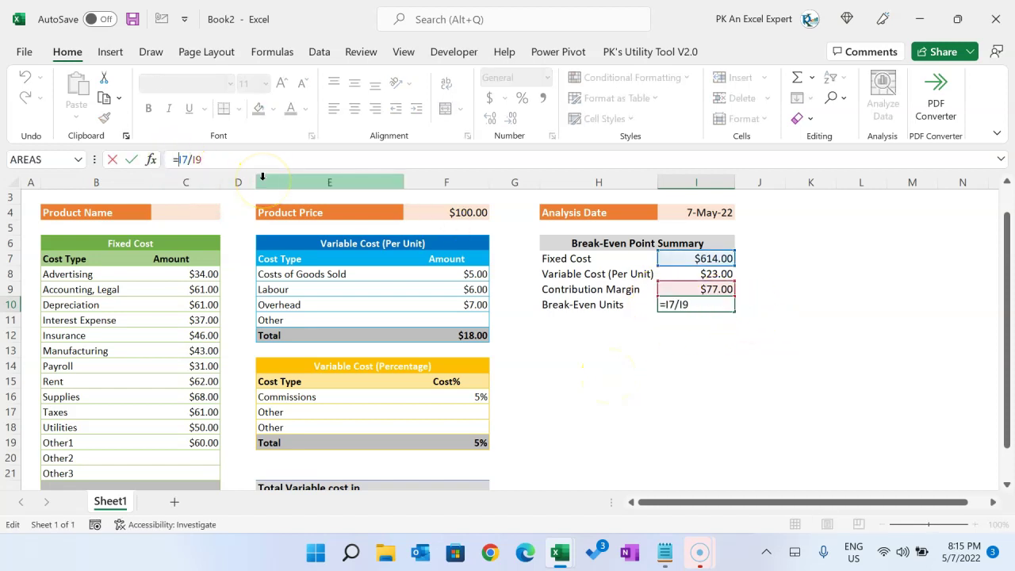
type("rou")
key("Down")
key("Down")
key("Tab")
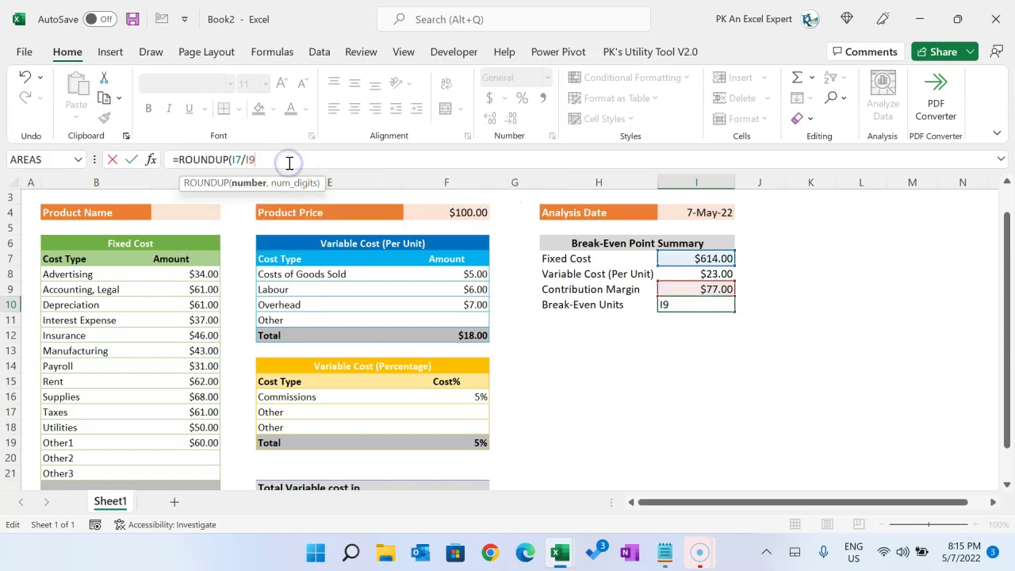
type(",0)")
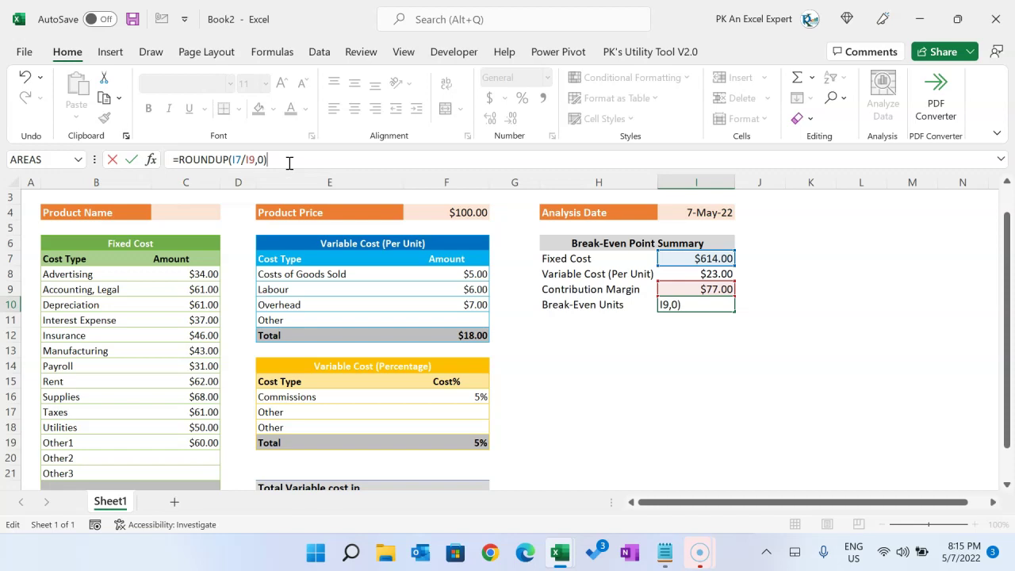
key("Return")
key("Up")
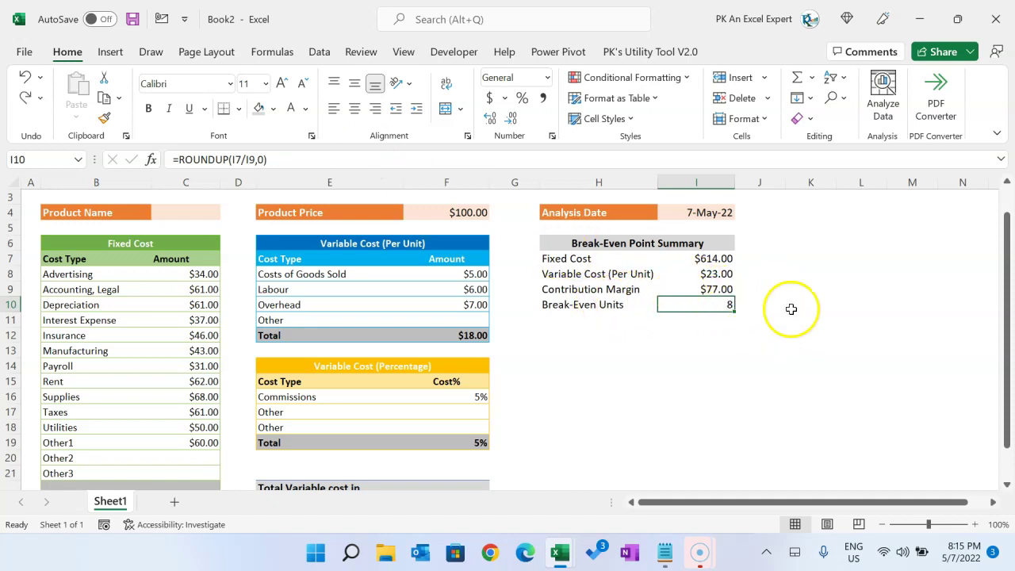
Calculate the total variable cost at the break-even units in scratch cell K10 with =I10*I8
left_click(725, 305)
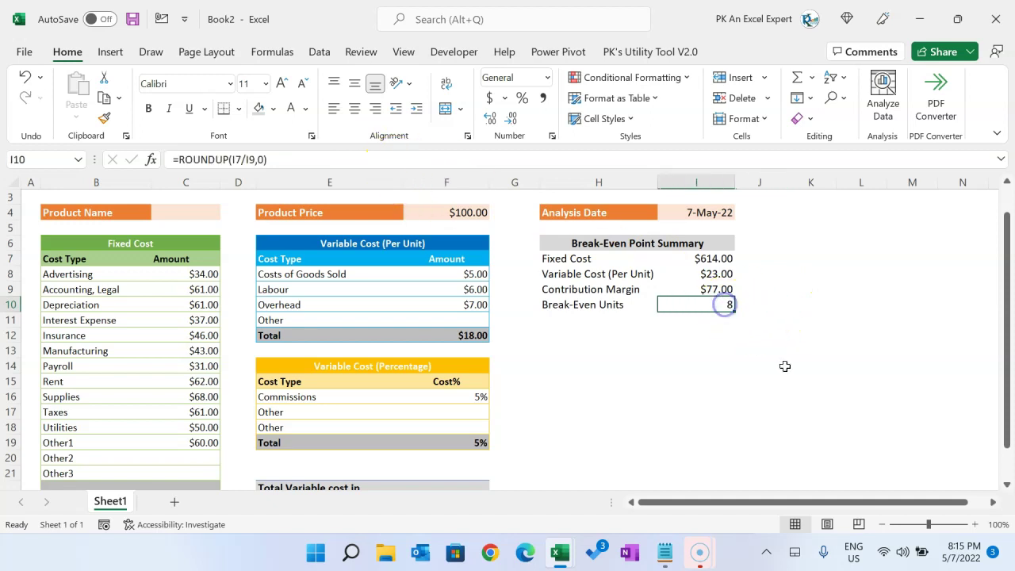
key("Right")
key("Right")
type("=")
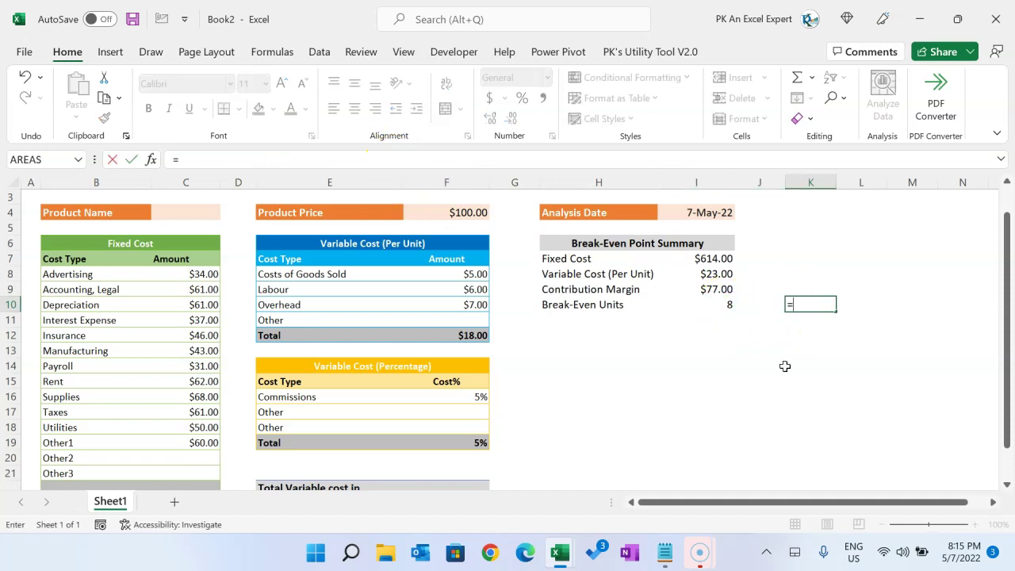
key("Left")
key("Left")
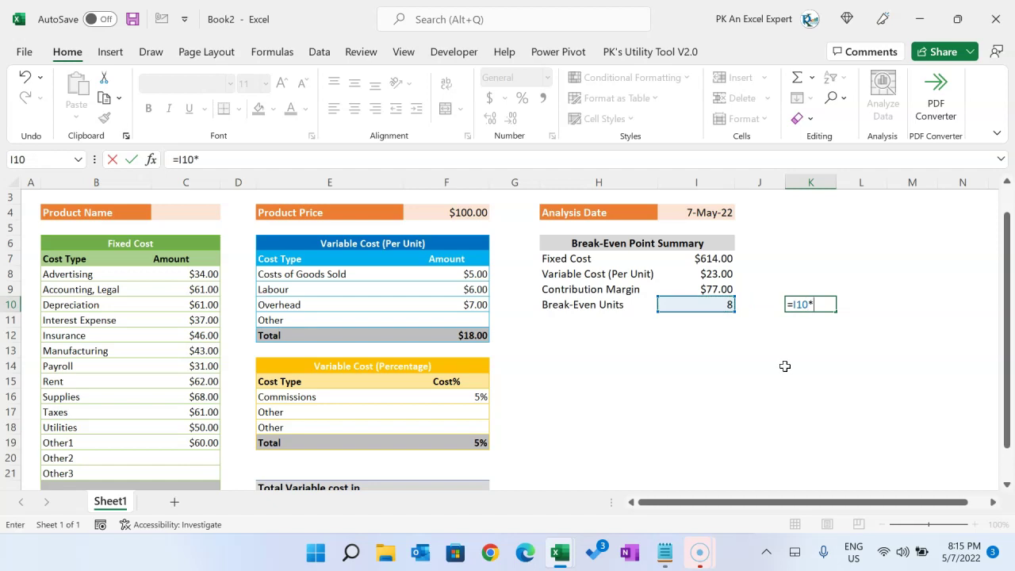
key("Left")
key("Up")
key("Up")
key("Left")
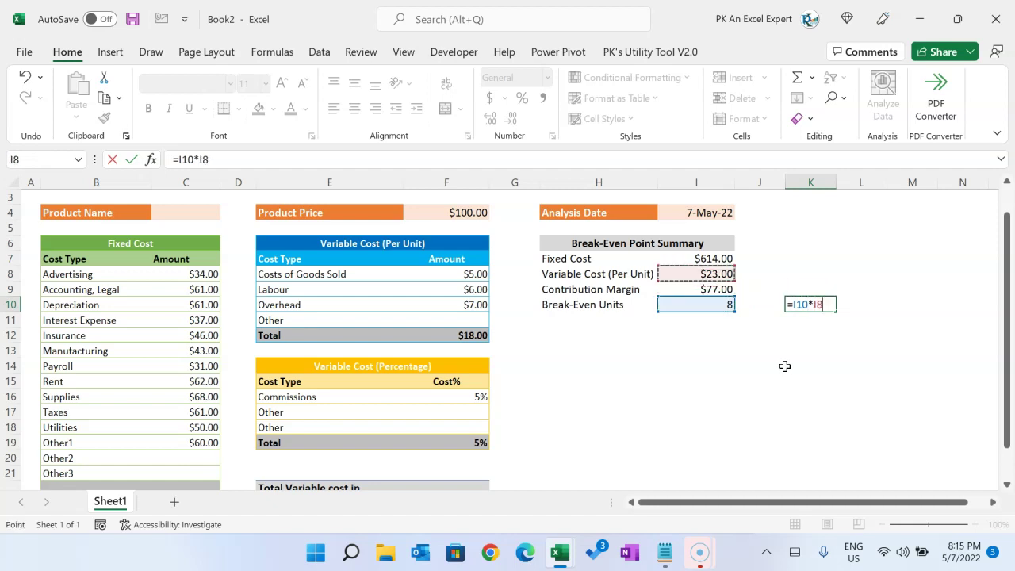
key("Return")
key("Up")
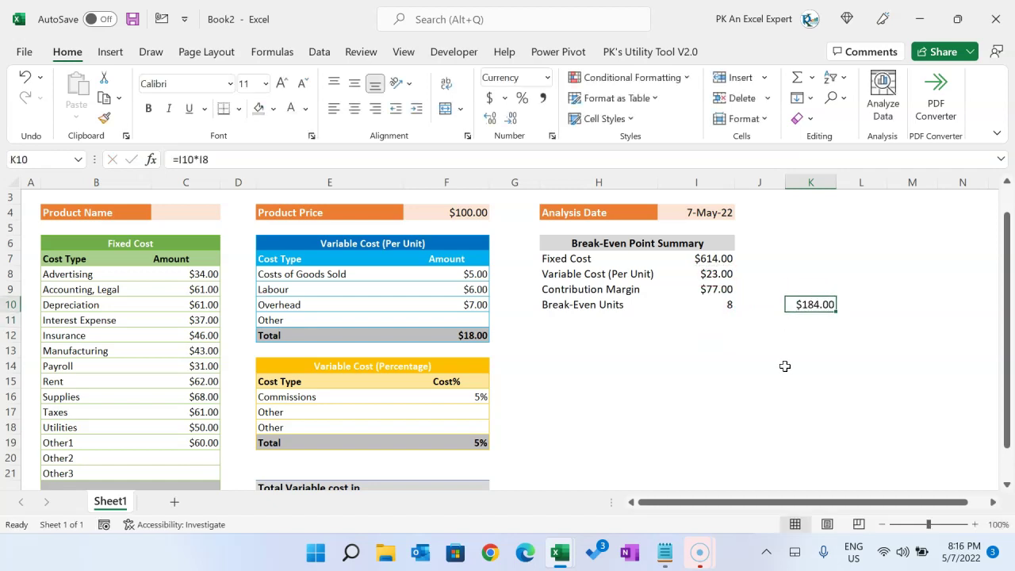
Calculate the total cost in scratch cell K11 by adding the fixed cost to K10 with =K10+I7
key("Down")
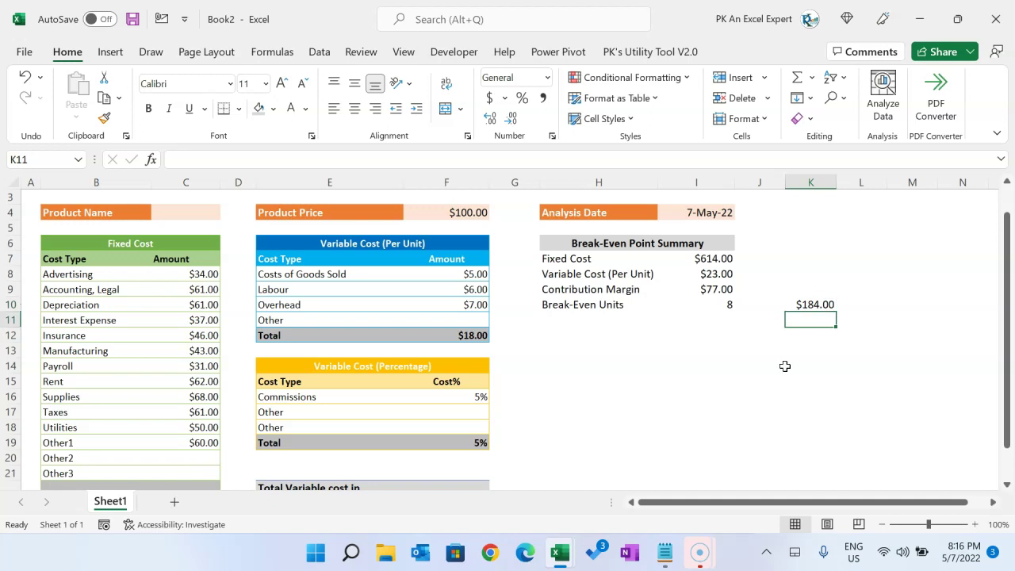
key("Up")
key("Up")
key("Up")
key("Up")
key("Left")
key("Left")
key("Down")
key("Down")
key("Down")
key("Right")
key("Right")
key("Down")
type("=")
key("Up")
type("+")
key("Up")
key("Up")
key("Up")
key("Up")
key("Left")
key("Left")
key("Return")
Calculate the sales revenue at the break-even units in scratch cell K12 with =I10*F4
key("Up")
key("Up")
key("Left")
key("Left")
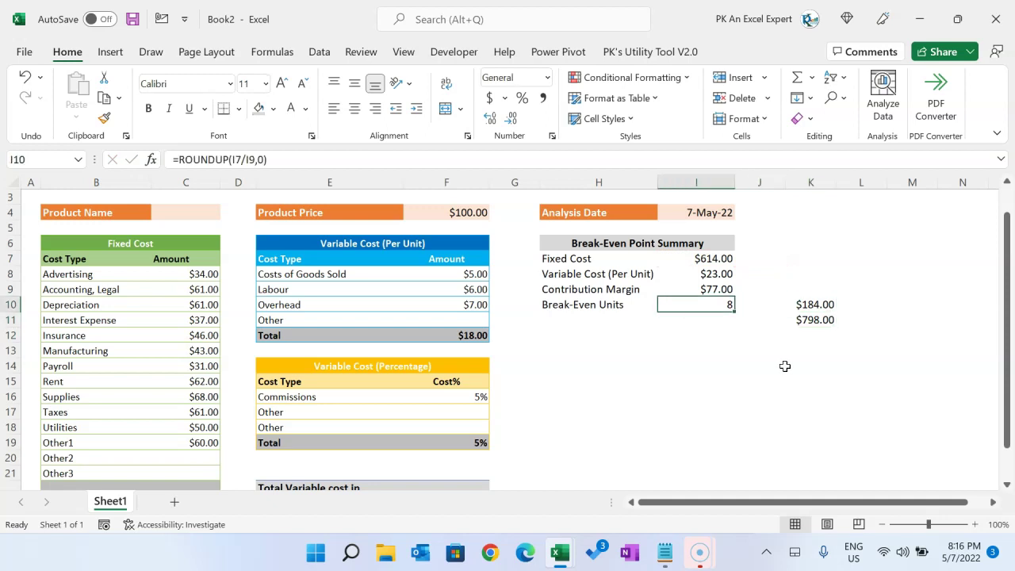
key("Up")
left_click(811, 337)
type("=")
key("Up")
key("Up")
key("Left")
key("Left")
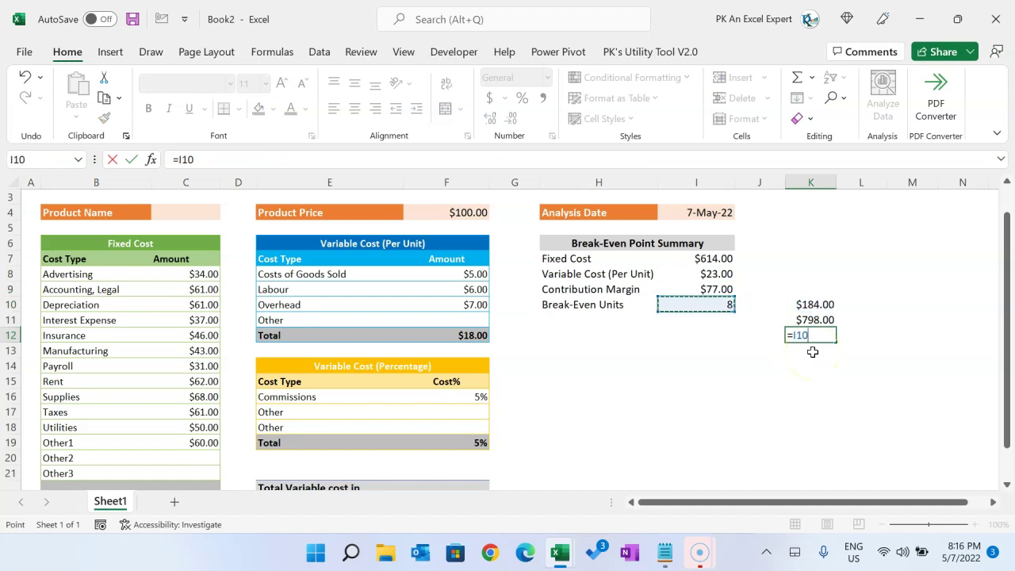
type("*")
key("Up")
key("Up")
key("Up")
key("Up")
key("Up")
key("Up")
key("Up")
key("Up")
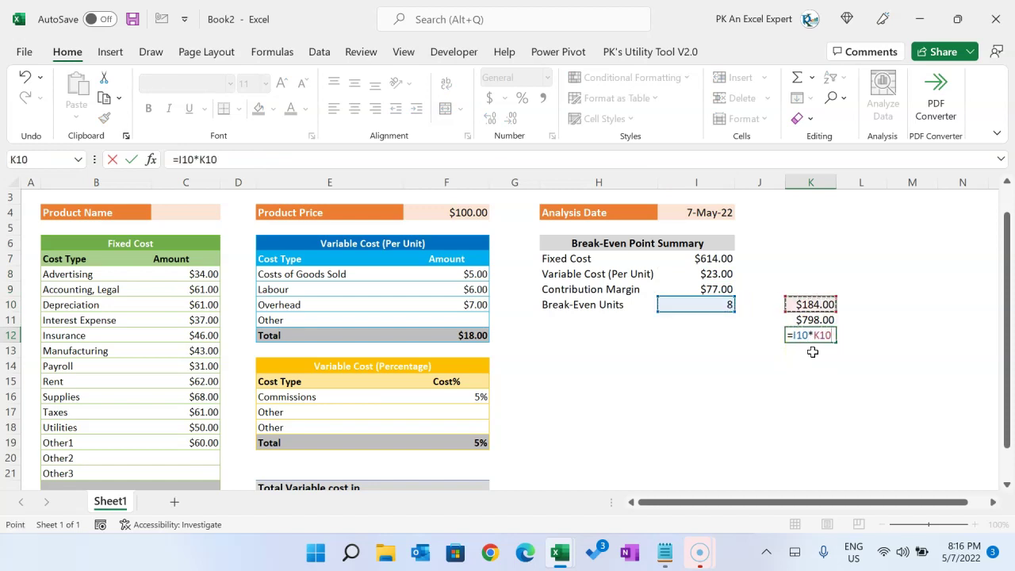
key("Left")
key("Left")
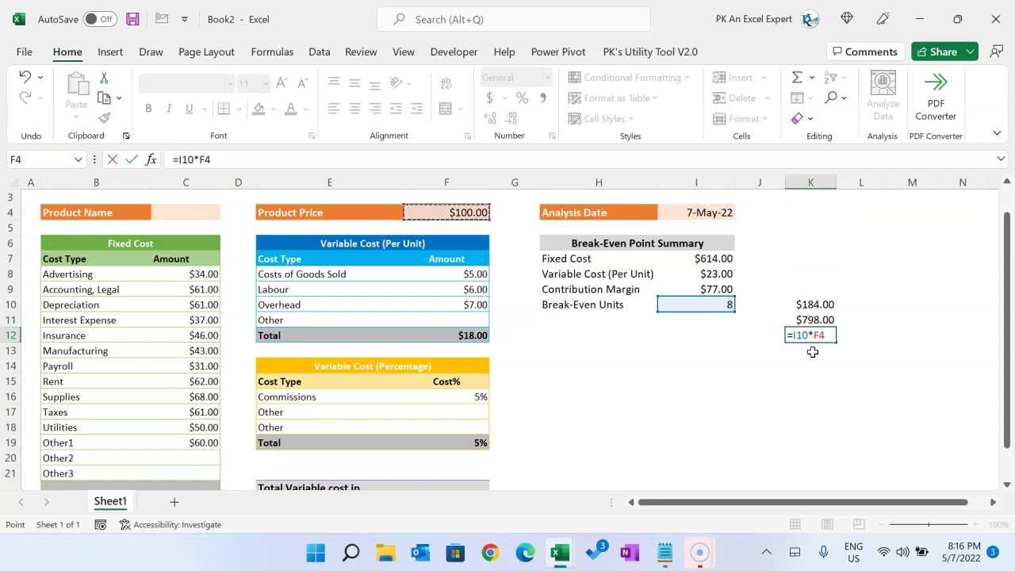
key("Return")
Compare the total cost in K11 with the revenue in K12 for the break-even units in I10
key("Up")
key("Up")
key("Up")
key("Down")
key("Down")
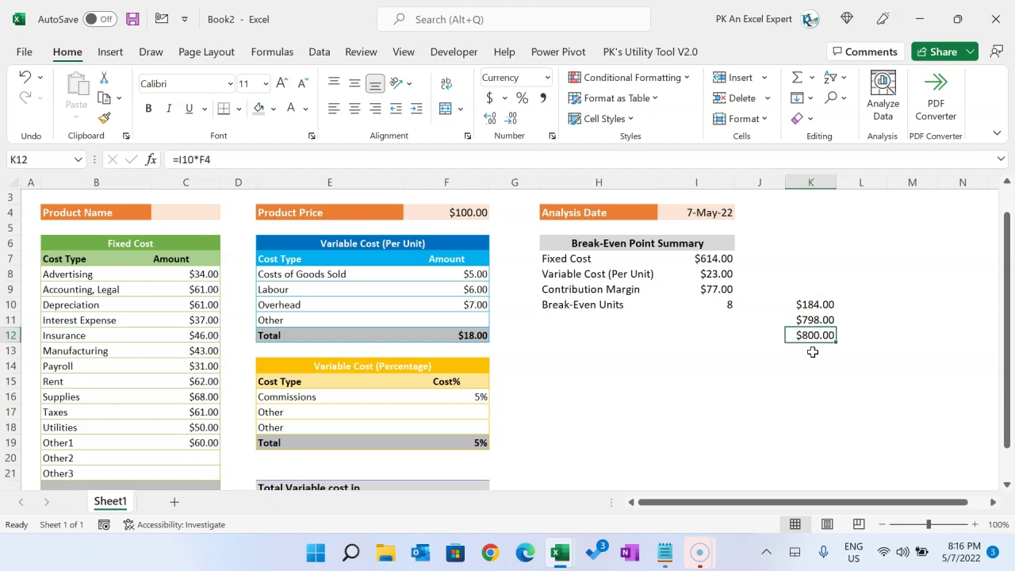
key("Up")
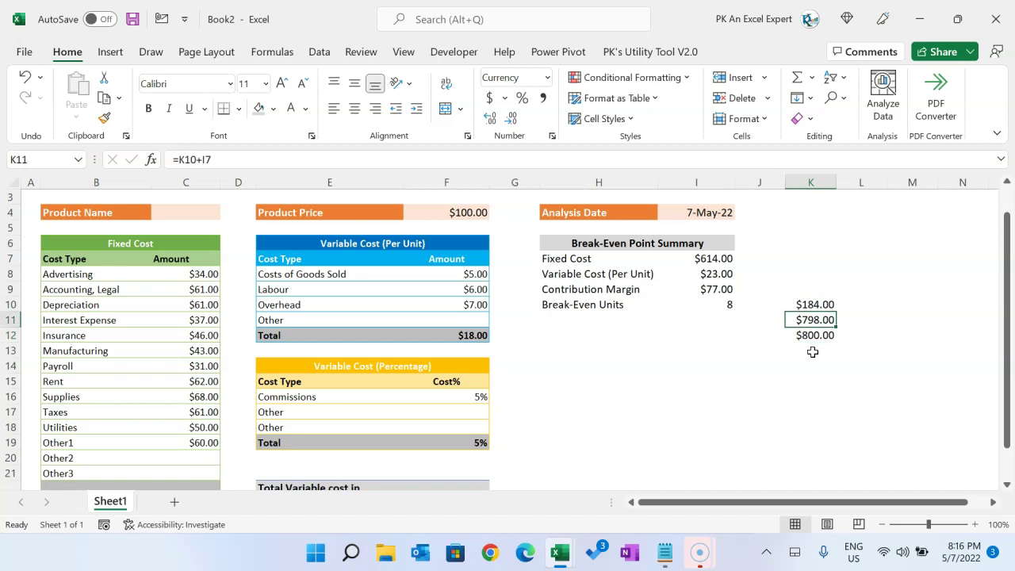
key("Up")
key("Left")
key("Left")
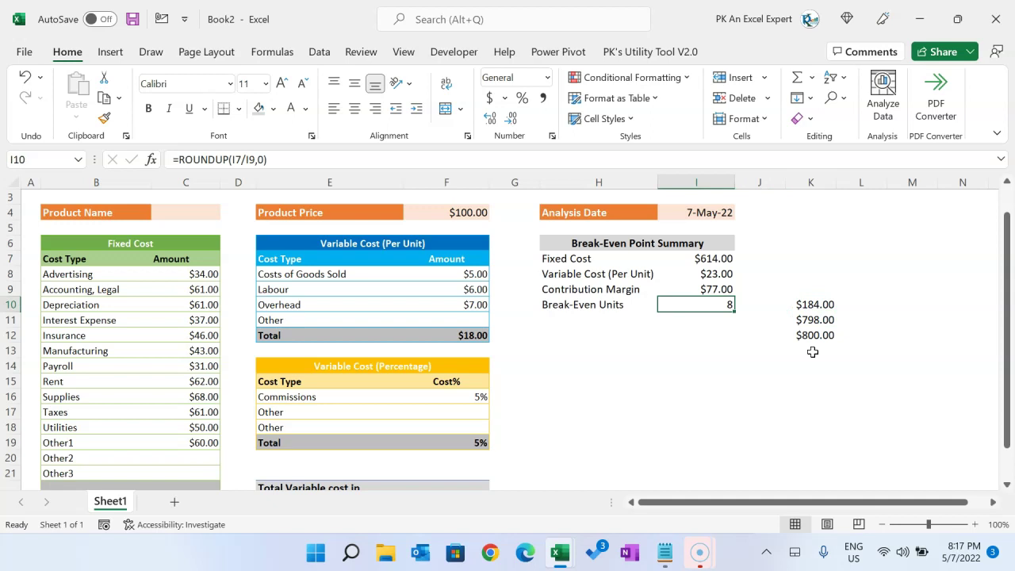
key("Right")
key("Right")
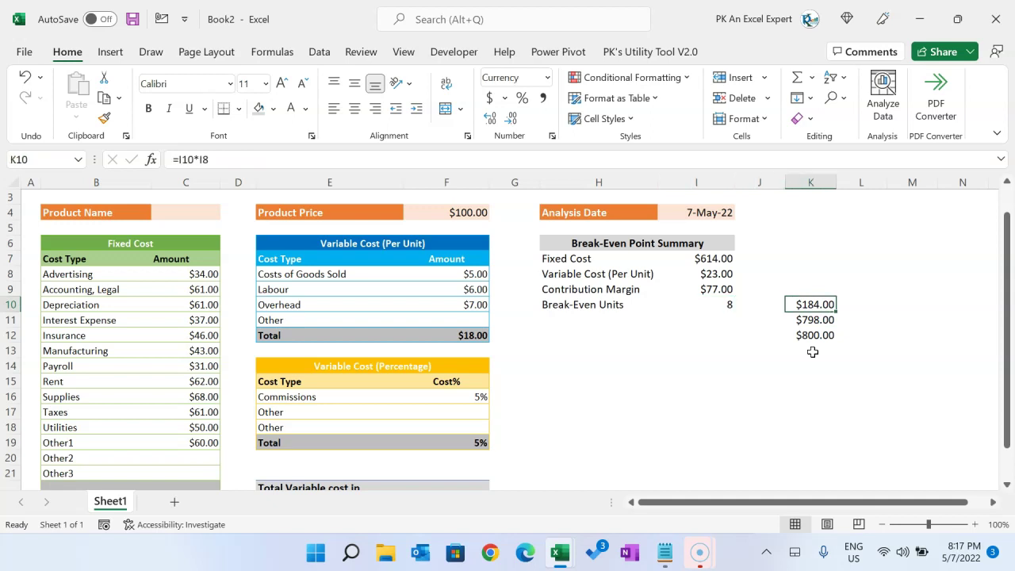
Clear the scratch calculations in K10:K12
key("shift+Down")
key("shift+Down")
key("Delete")
Copy the Break-Even Units label from H10 into H11 and change it to "Break-Even Sale"
key("Left")
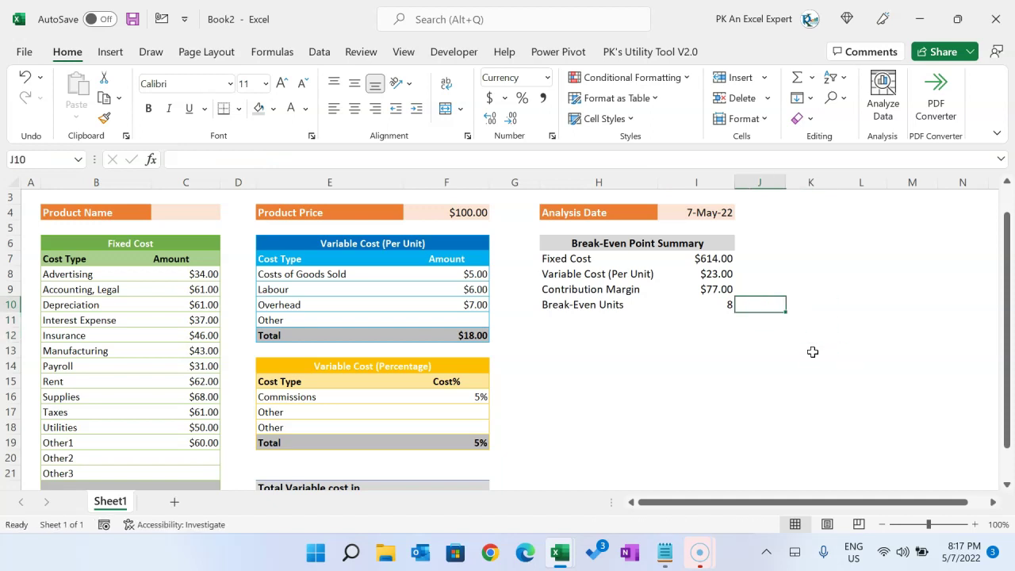
key("Left")
key("Left")
key("Down")
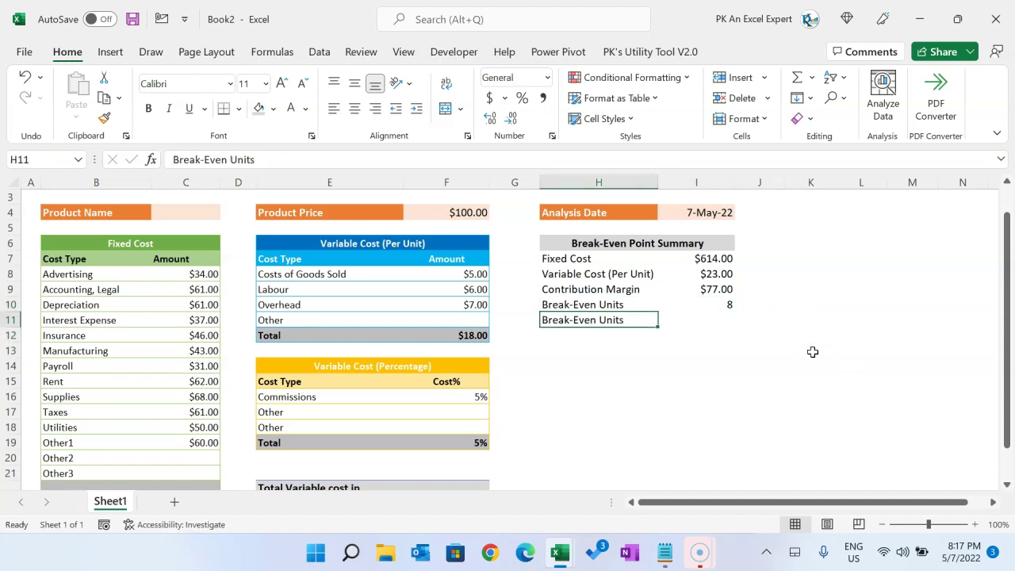
double_click(243, 161)
type("S")
key("ctrl+Return")
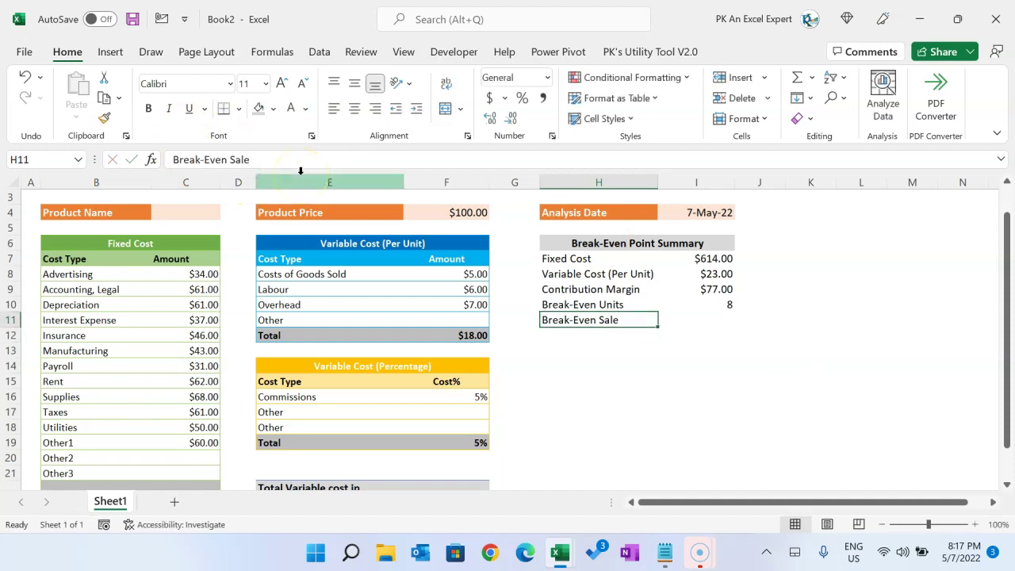
Calculate the break-even sale in I11 by multiplying break-even units by product price with =I10*F4
key("Right")
type("=")
key("Up")
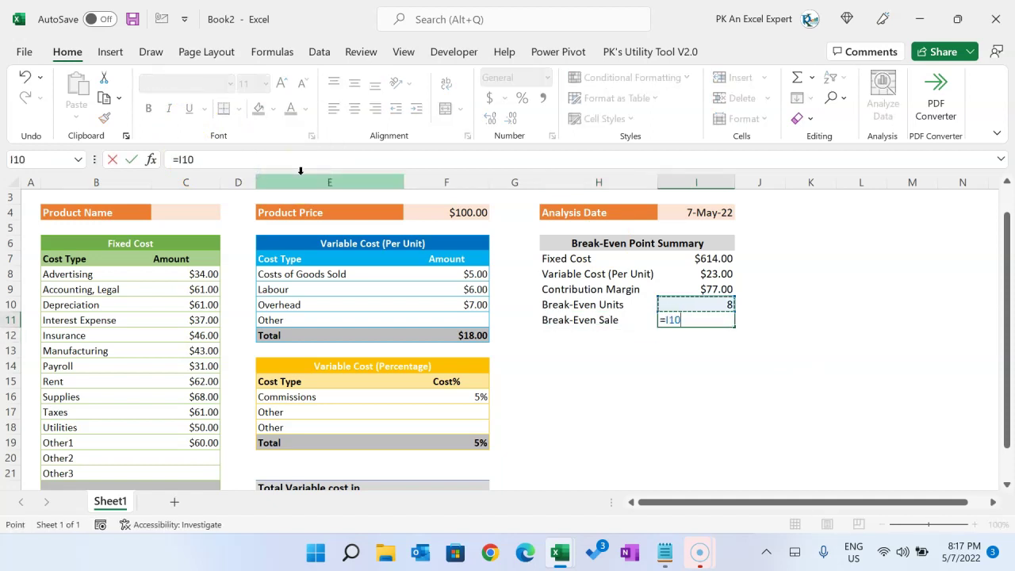
type("*")
key("Up")
key("Up")
key("Up")
key("Up")
key("Up")
key("Up")
key("Up")
key("Left")
key("Left")
key("Left")
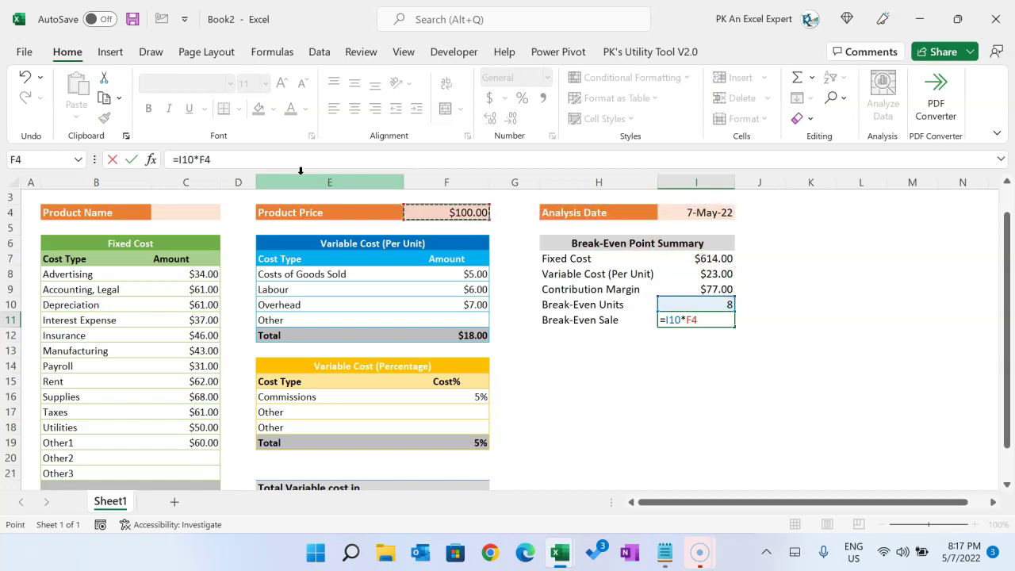
key("Return")
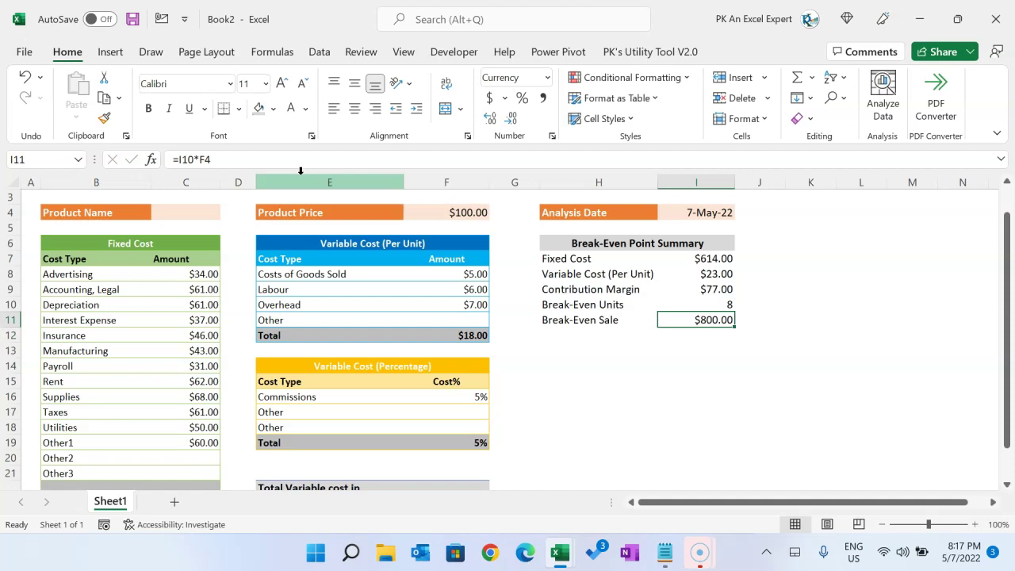
scroll(711, 291, "down", 1)
scroll(671, 335, "up", 2)
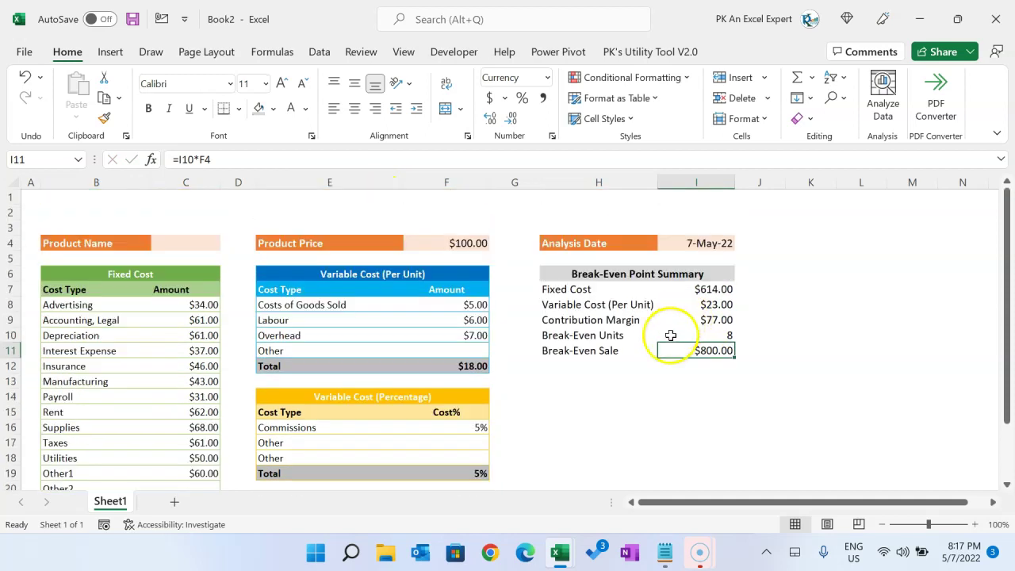
Check the large Break-Even Units display in the finished workbook and insert a plain black WordArt object below the Book2 summary table
left_click(594, 393)
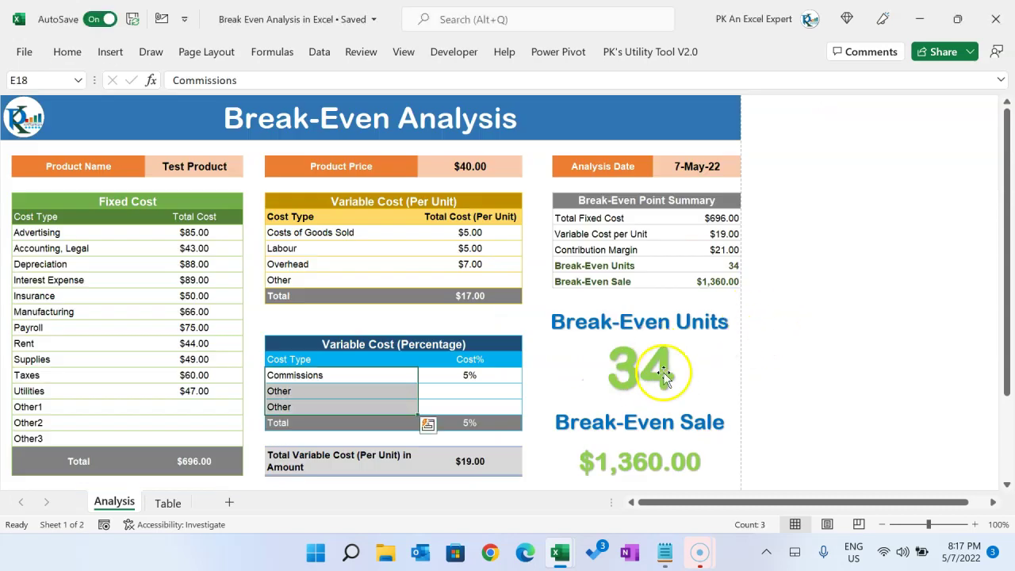
left_click(728, 349)
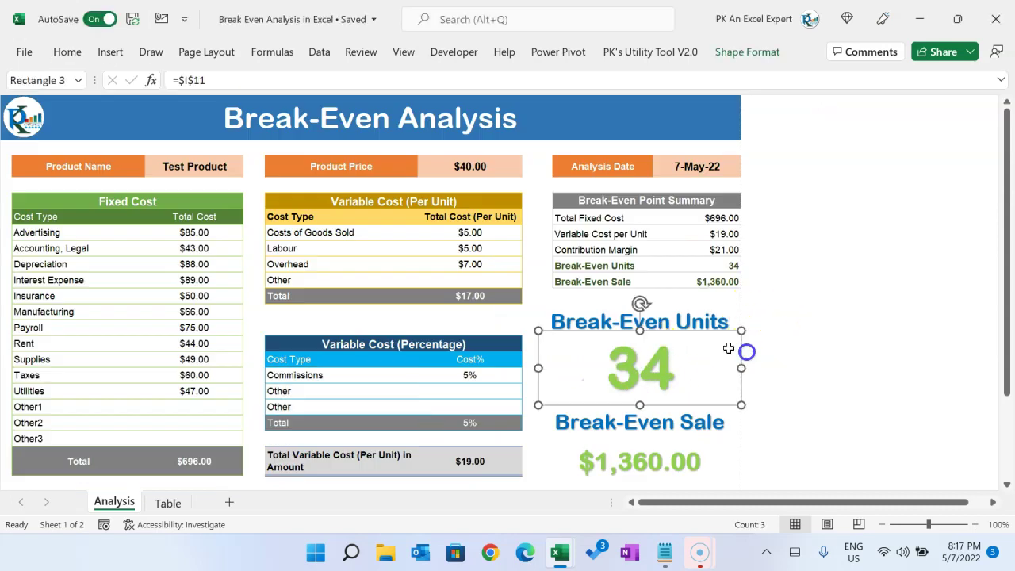
left_click(802, 348)
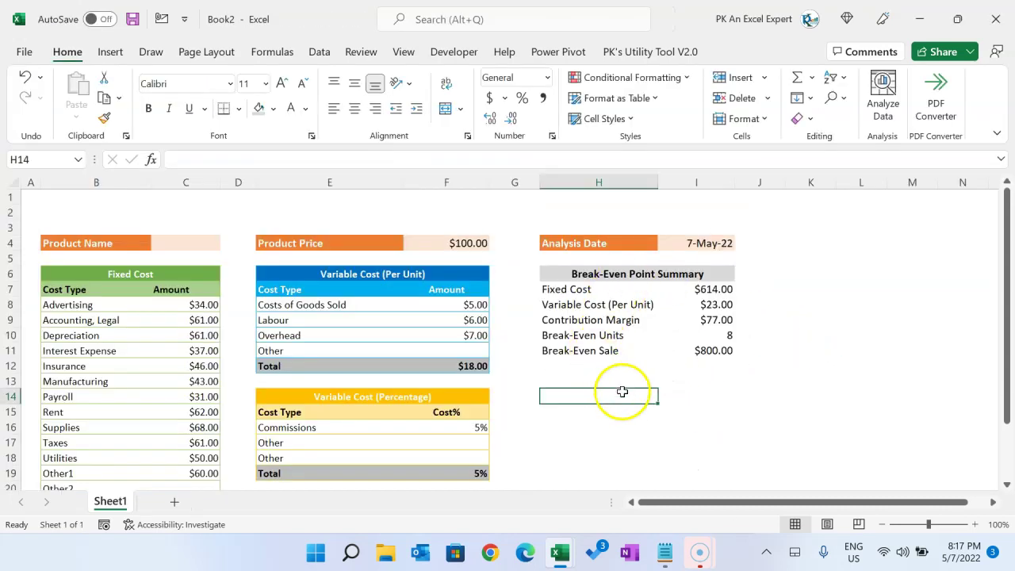
left_click(110, 52)
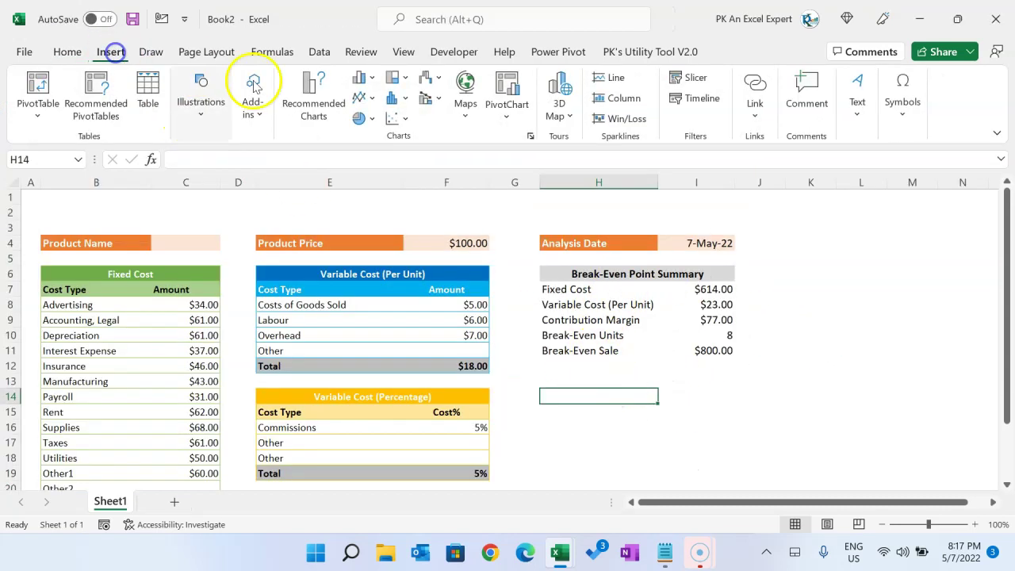
left_click(858, 119)
left_click(906, 191)
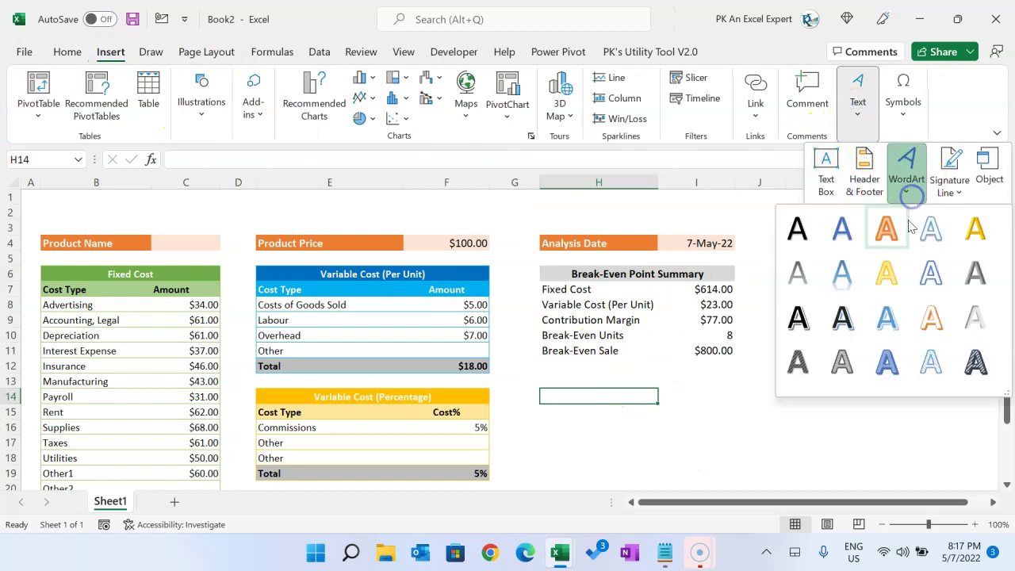
left_click(798, 230)
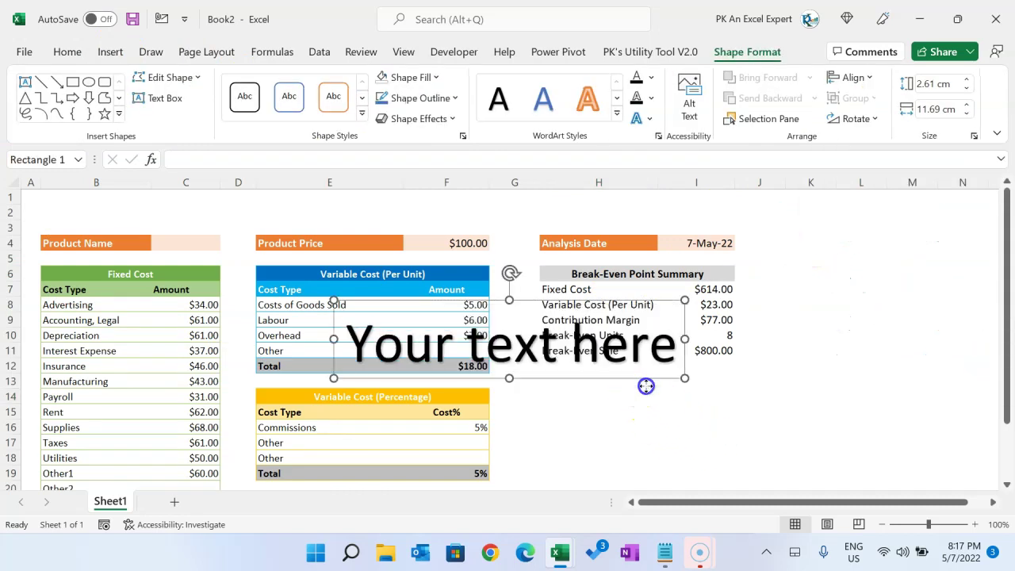
left_click_drag(645, 386, 725, 444)
Link the WordArt to the Break-Even Units label in H10 and place it just below the summary
left_click(265, 160)
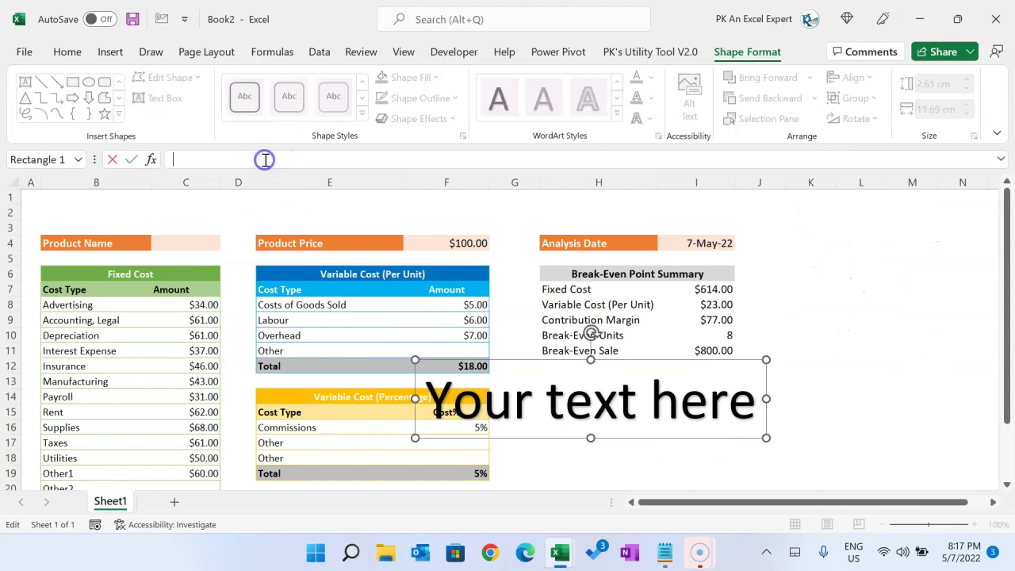
left_click(622, 335)
key("Return")
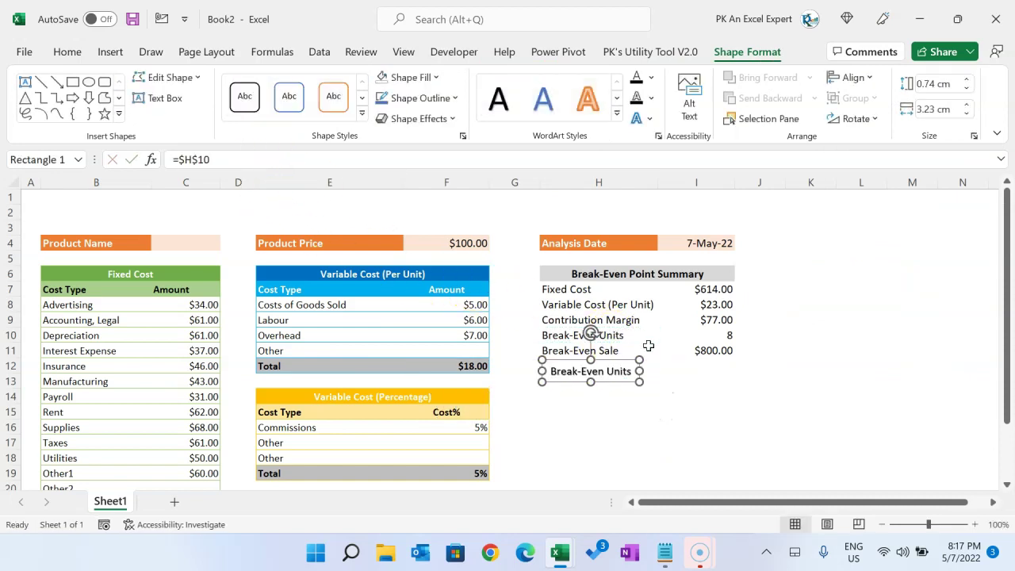
left_click_drag(607, 374, 605, 402)
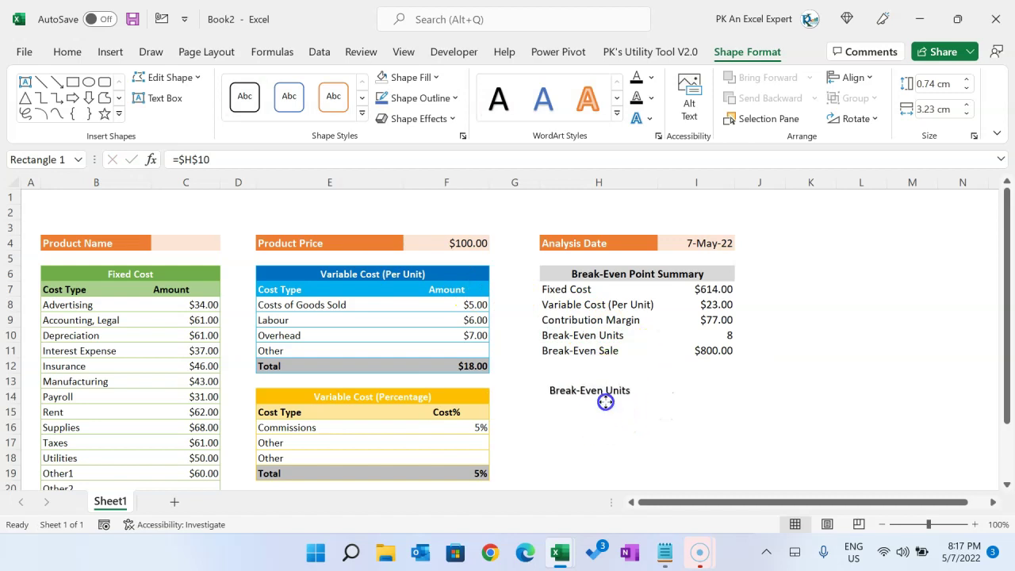
Format the Break-Even Units WordArt in blue at font size 24 and centre it under the summary table
left_click(68, 52)
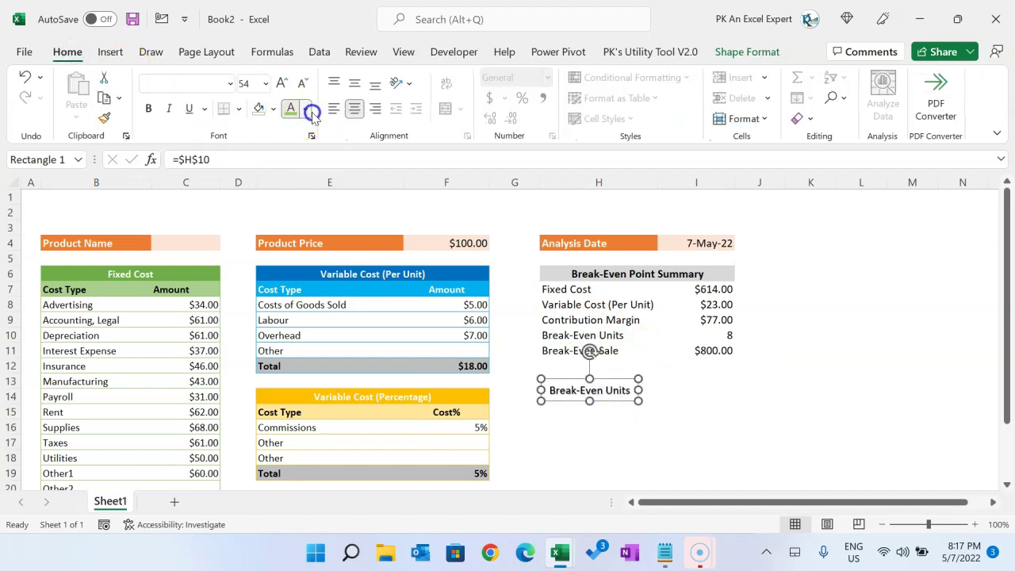
left_click(305, 108)
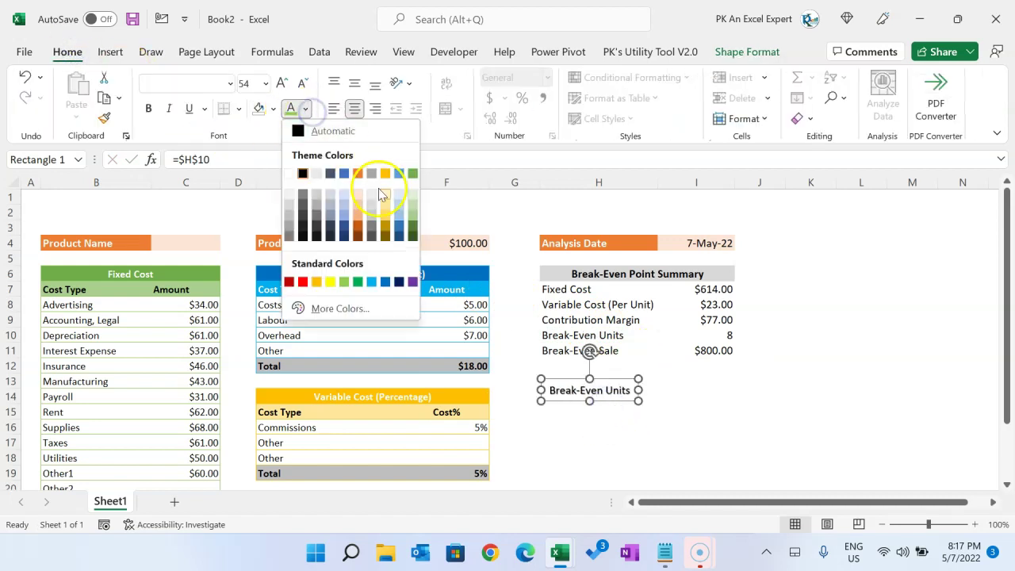
left_click(385, 281)
left_click(283, 83)
left_click(283, 83)
left_click(283, 83)
left_click(283, 83)
left_click(283, 83)
left_click(283, 84)
left_click(283, 83)
left_click(290, 109)
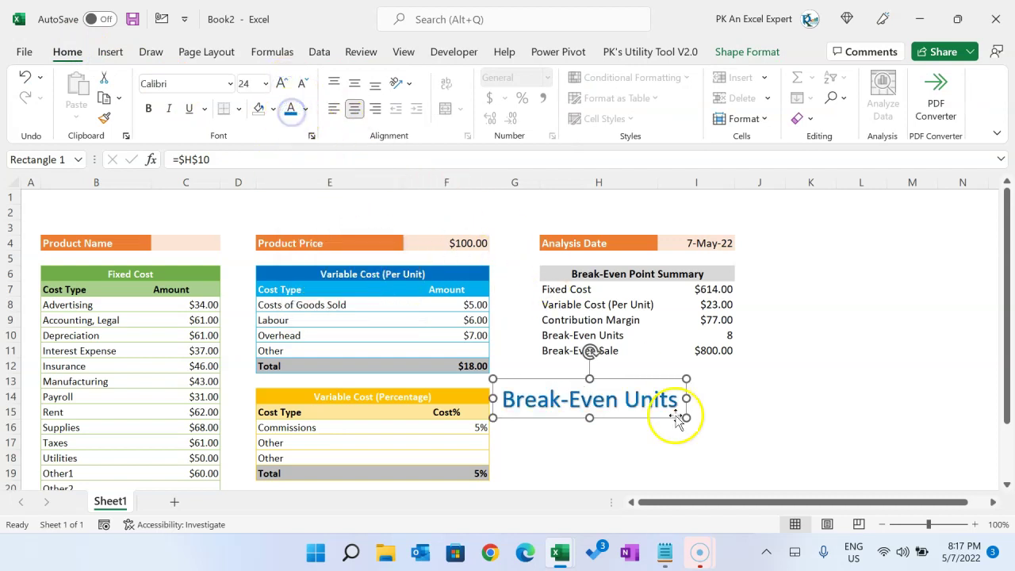
left_click_drag(649, 422, 701, 440)
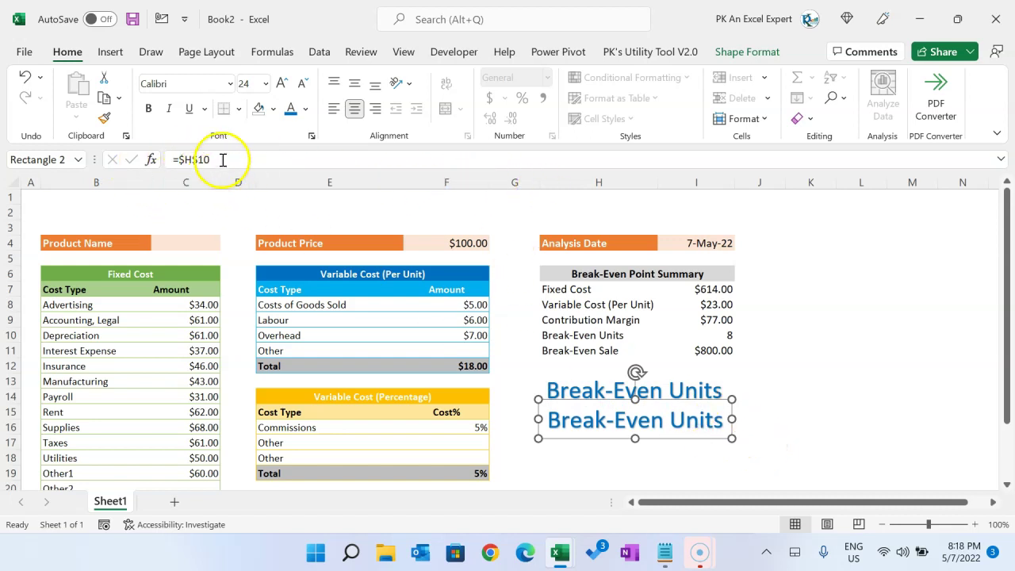
Link the duplicate of the Break-Even Units WordArt to the units value in I10
left_click_drag(222, 158, 172, 159)
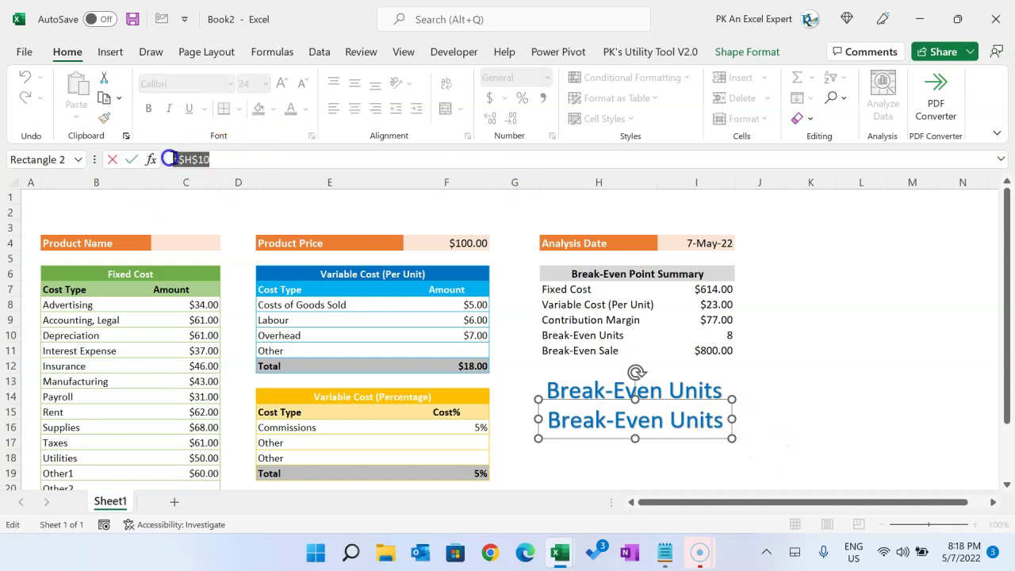
left_click(722, 335)
key("Return")
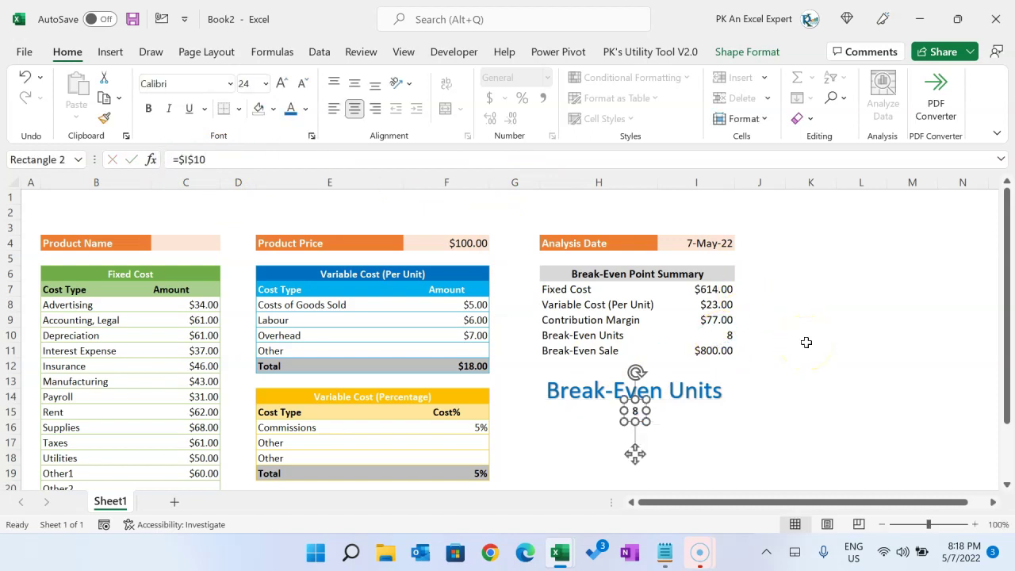
Set the units value WordArt to the Arial Rounded MT Bold font at size 72
left_click(203, 79)
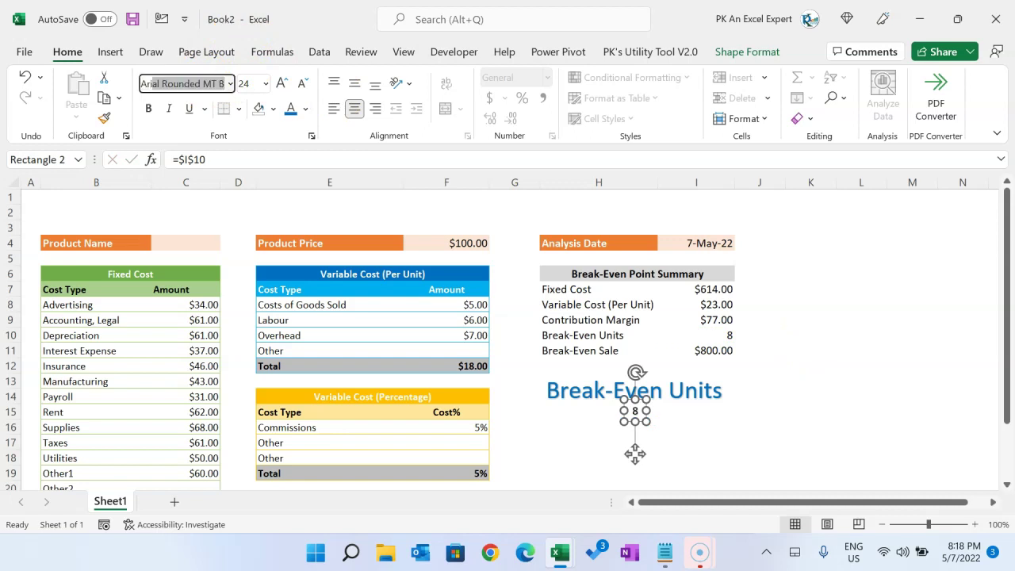
key("Escape")
key("Return")
left_click(281, 83)
left_click(281, 83)
left_click(281, 82)
left_click(282, 82)
left_click(281, 82)
left_click(282, 82)
left_click(281, 82)
left_click(281, 83)
left_click(282, 83)
left_click(281, 82)
scroll(683, 341, "down", 1)
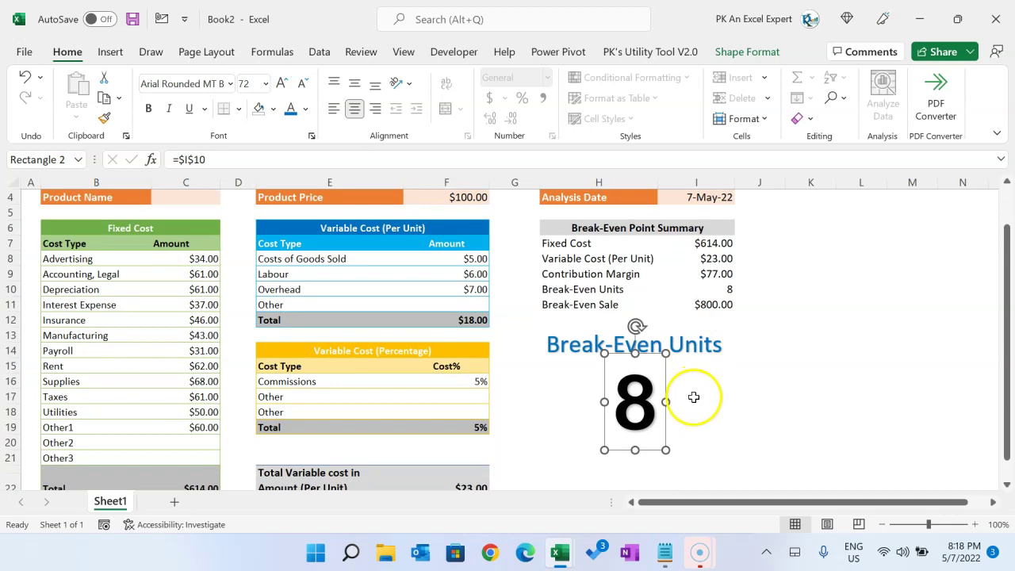
Widen the units value shape on both sides to the summary table's width and colour its number light green
left_click_drag(666, 402, 731, 401)
left_click_drag(604, 402, 538, 402)
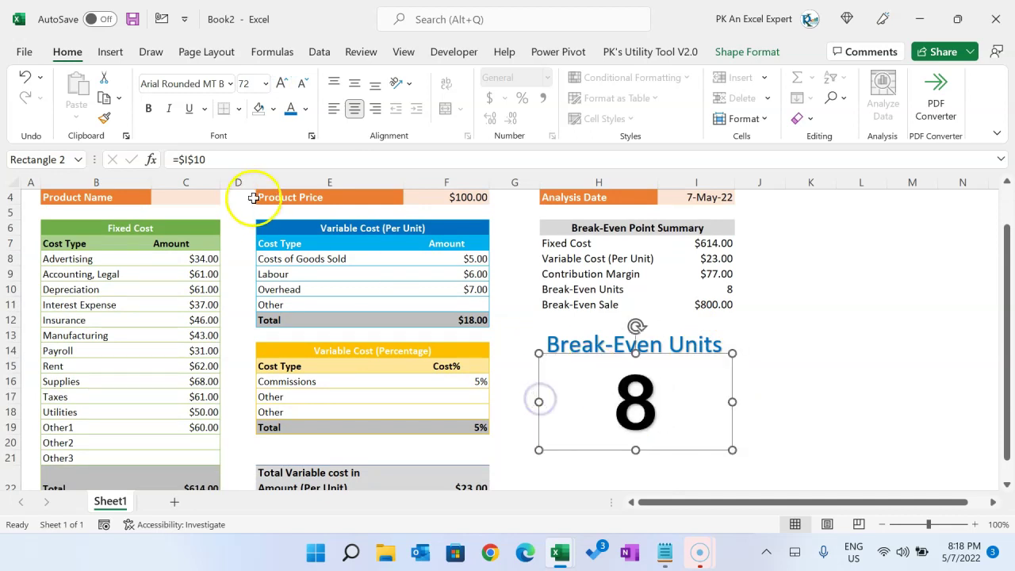
left_click(304, 110)
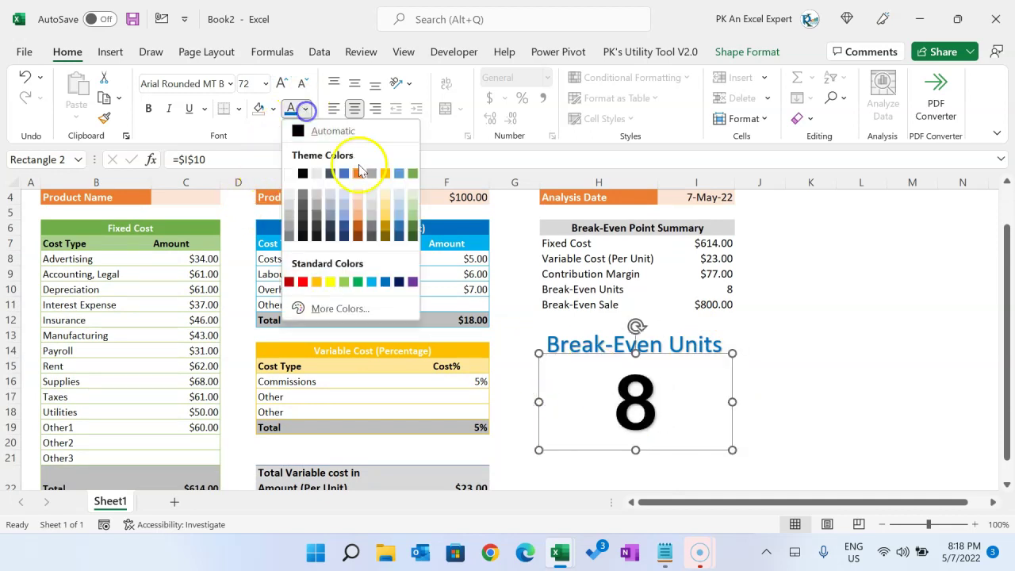
left_click(346, 282)
left_click(805, 363)
scroll(777, 362, "down", 2)
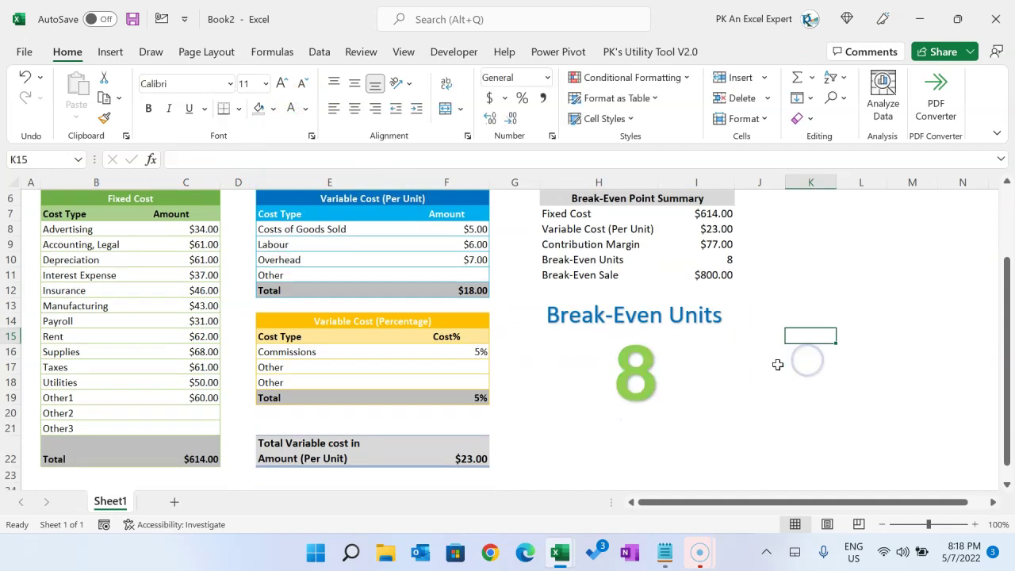
Duplicate the Break-Even Units label and value shapes together and place the copies directly below the originals
left_click(655, 312)
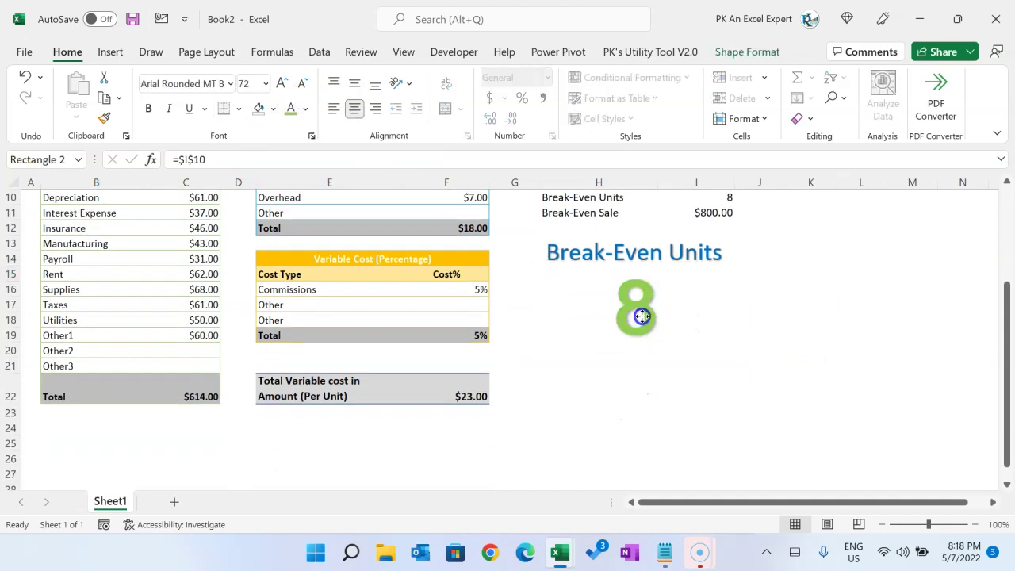
left_click(692, 262)
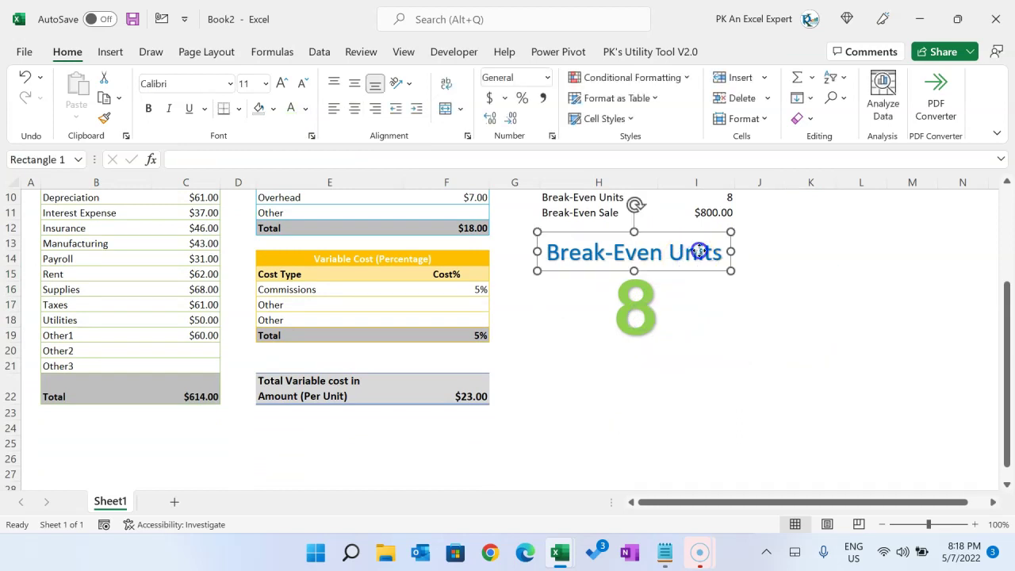
left_click(650, 308, "ctrl")
left_click_drag(669, 312, 663, 425)
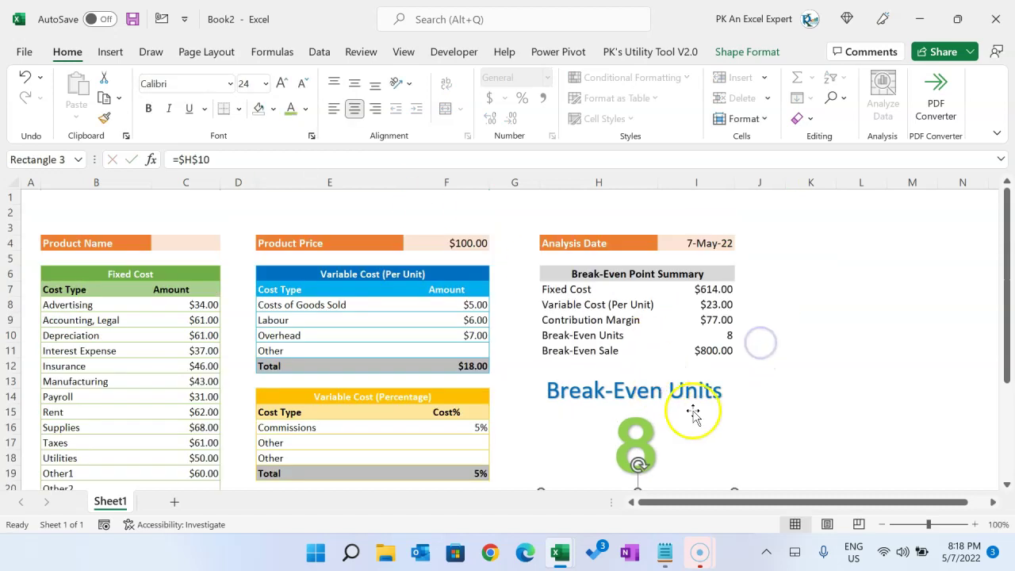
Link the copied label shape to the Break-Even Sale label with =$H$11
left_click(637, 374)
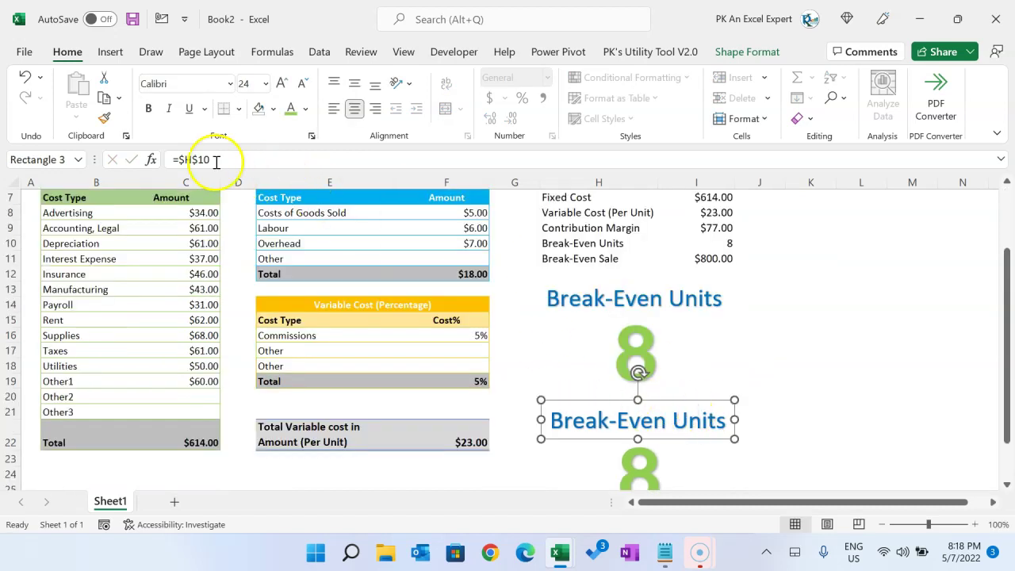
left_click(216, 161)
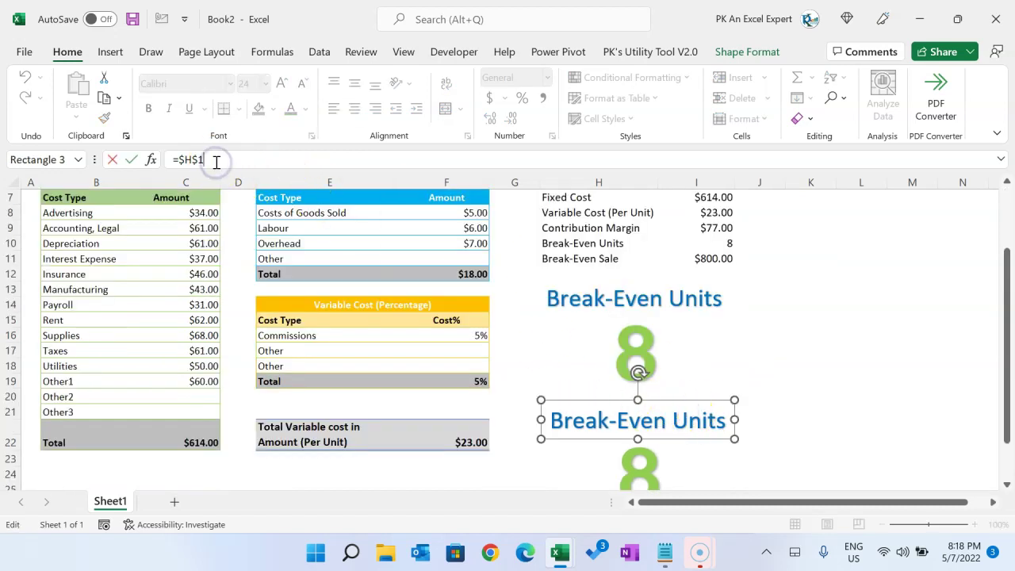
type("1")
key("Return")
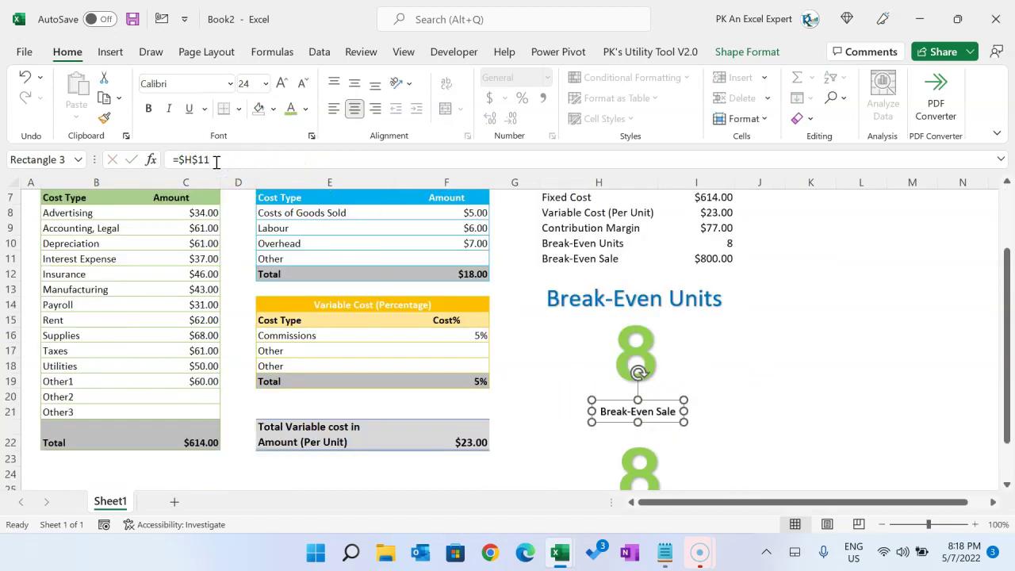
Enlarge the Break-Even Sale label's text by three font size increments
left_click(281, 85)
left_click(281, 85)
left_click(281, 85)
Link the copied value shape to the break-even sale amount with =$I$11
left_click(639, 464)
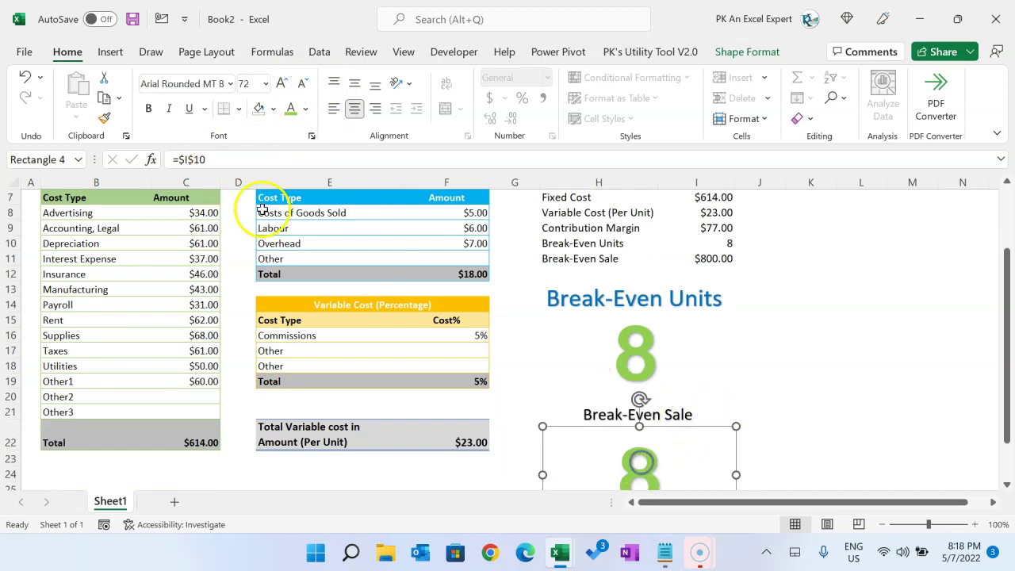
left_click(243, 163)
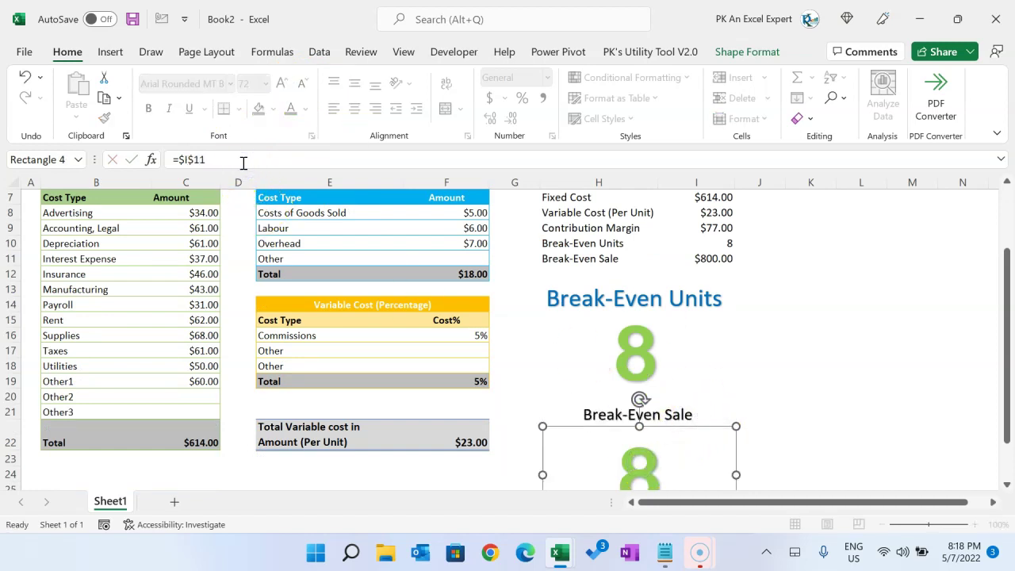
Copy the formatting of the Break-Even Units label shape onto the Break-Even Sale label shape
left_click(634, 279)
left_click(164, 161)
left_click(104, 121)
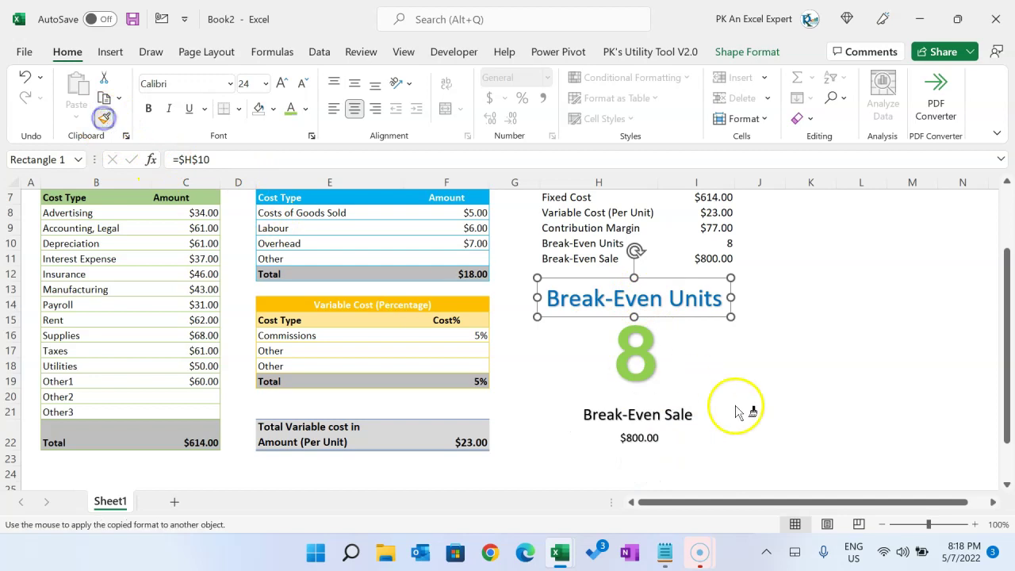
left_click(688, 418)
Copy the formatting of the large green units value onto the break-even sale amount shape
left_click(658, 368)
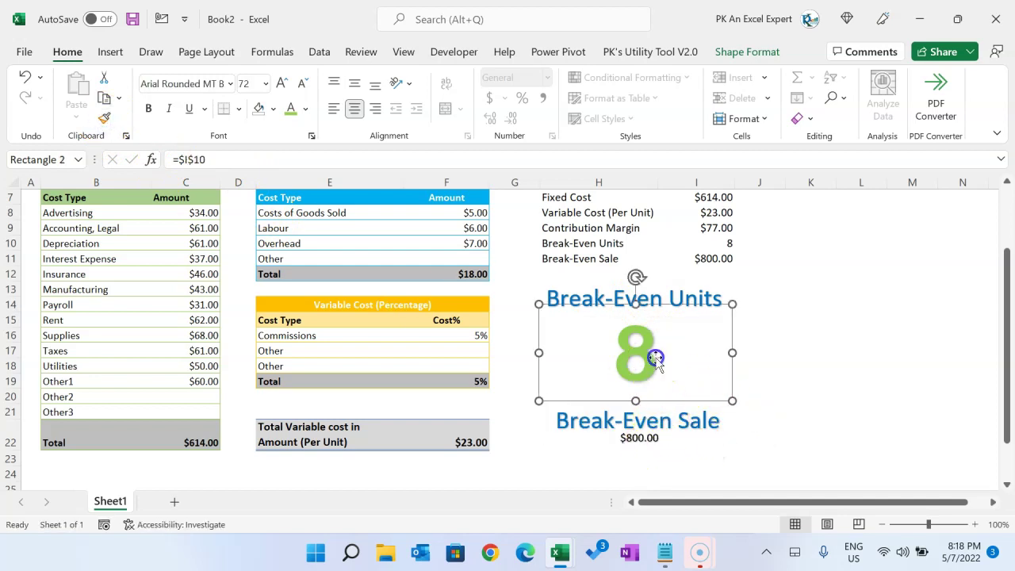
left_click(104, 117)
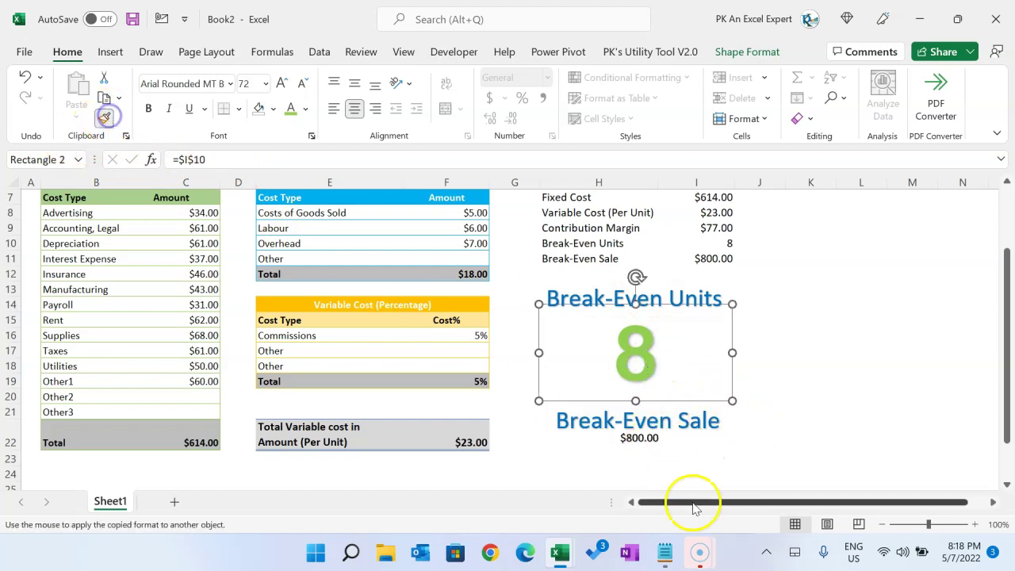
left_click(639, 438)
scroll(793, 441, "down", 2)
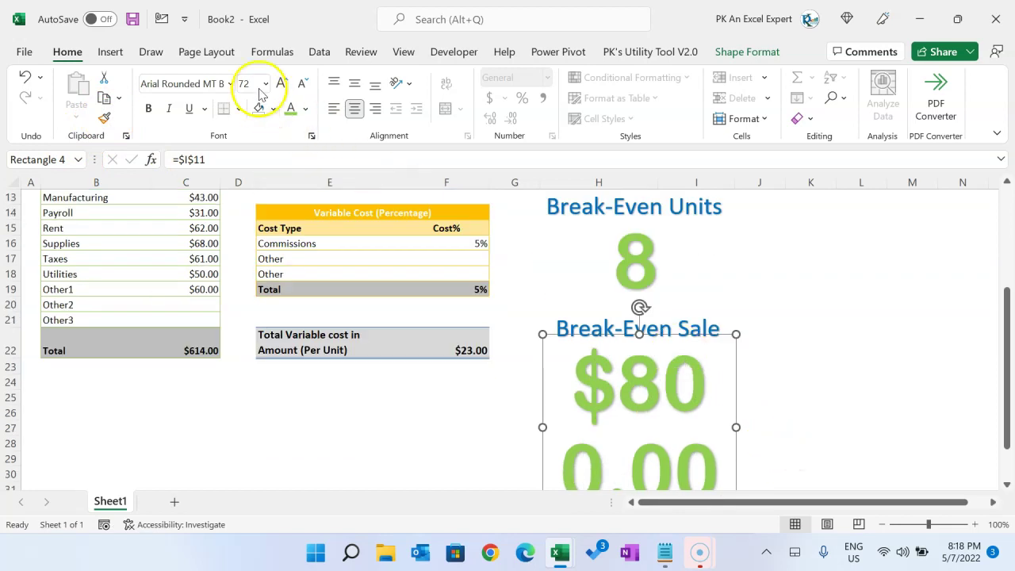
Reduce the break-even sale amount's font size to 28 so it fits on one line
left_click(302, 84)
left_click(303, 84)
left_click(302, 84)
left_click(302, 84)
scroll(804, 354, "up", 3)
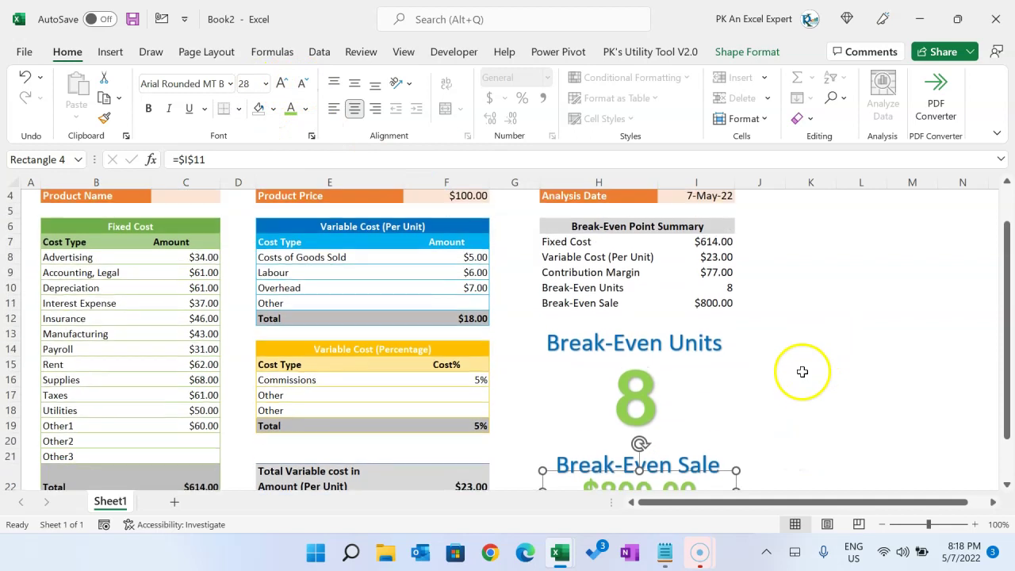
scroll(803, 379, "down", 1)
left_click(802, 379)
scroll(817, 392, "up", 2)
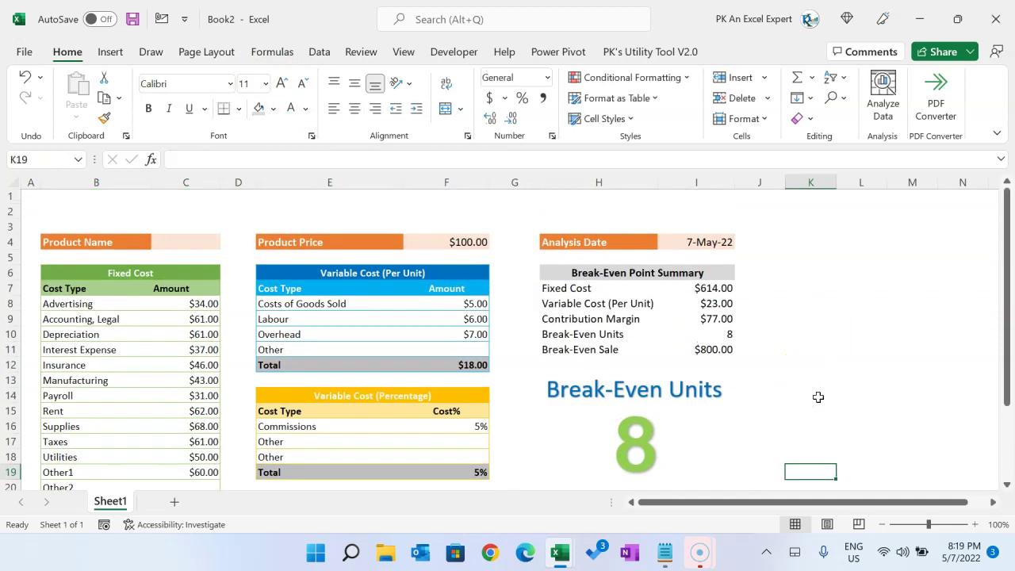
Merge and center A1:I2 as a header band and fill it with standard dark blue
left_click_drag(50, 194, 702, 209)
left_click_drag(18, 199, 710, 211)
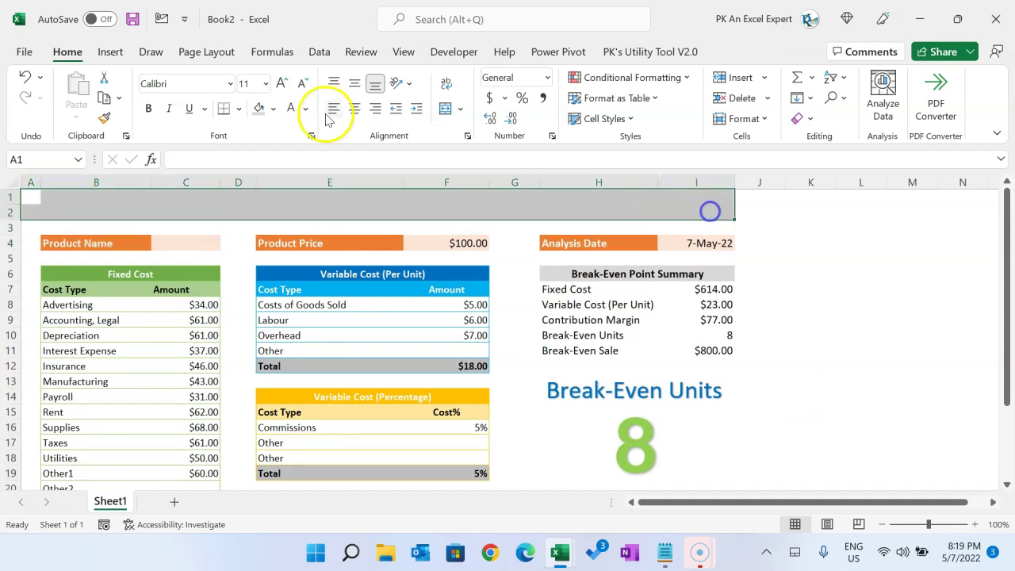
left_click(448, 111)
left_click(276, 111)
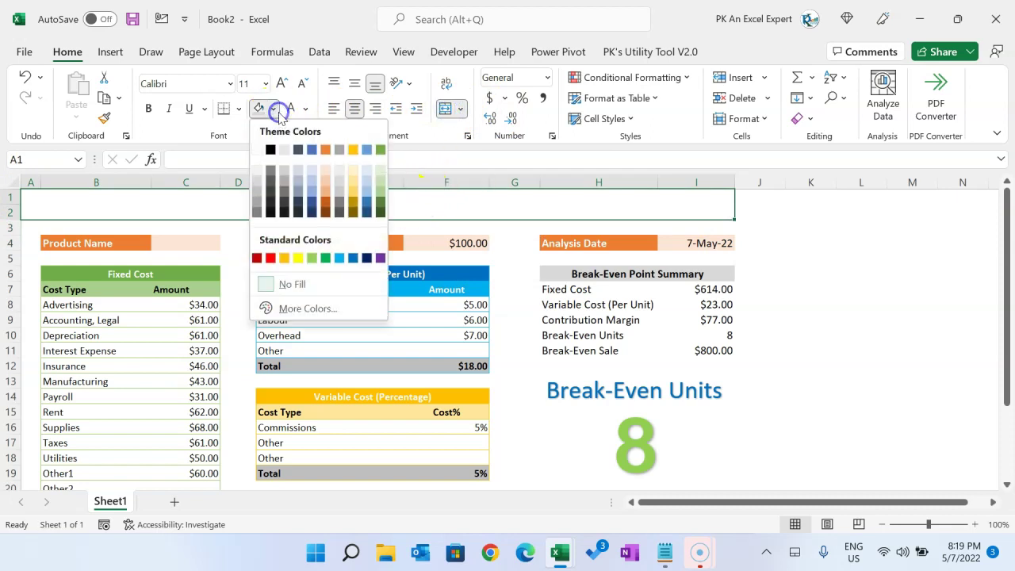
left_click(365, 258)
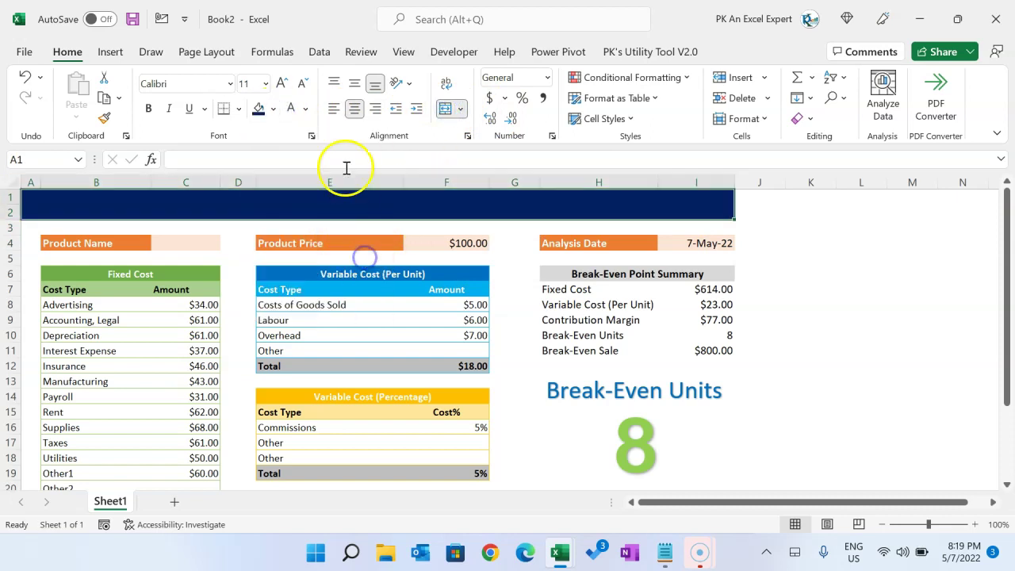
Set the header cell's font size to 24 and enter the title "Break-Even Analysis"
left_click(283, 83)
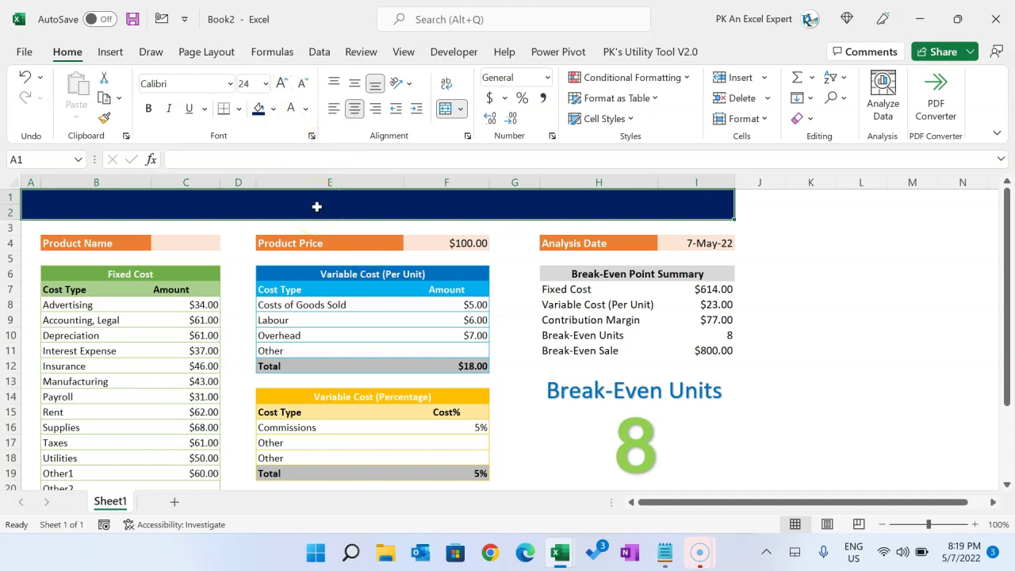
type("Bre")
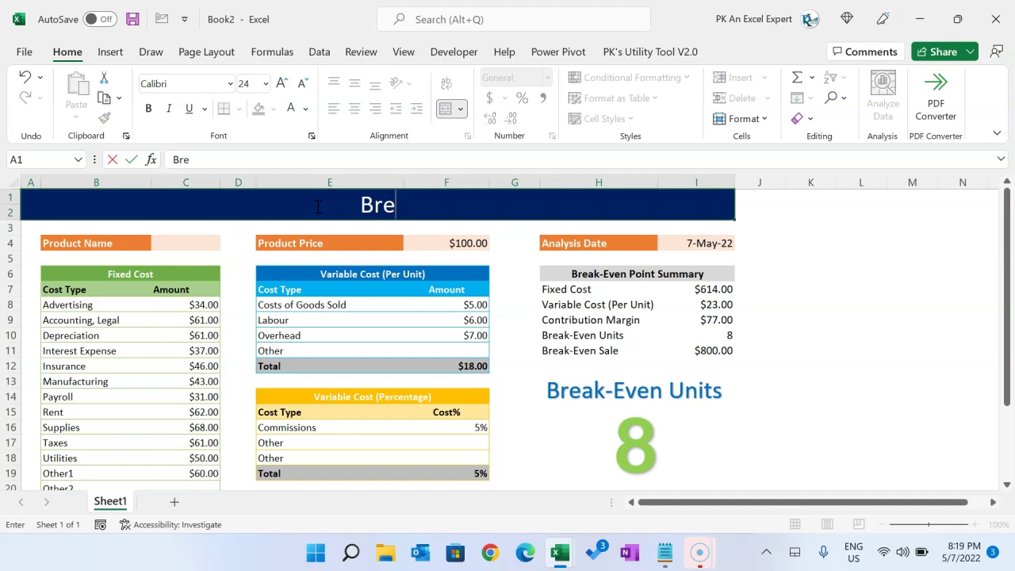
type("ak-Even Analysis")
key("ctrl+Return")
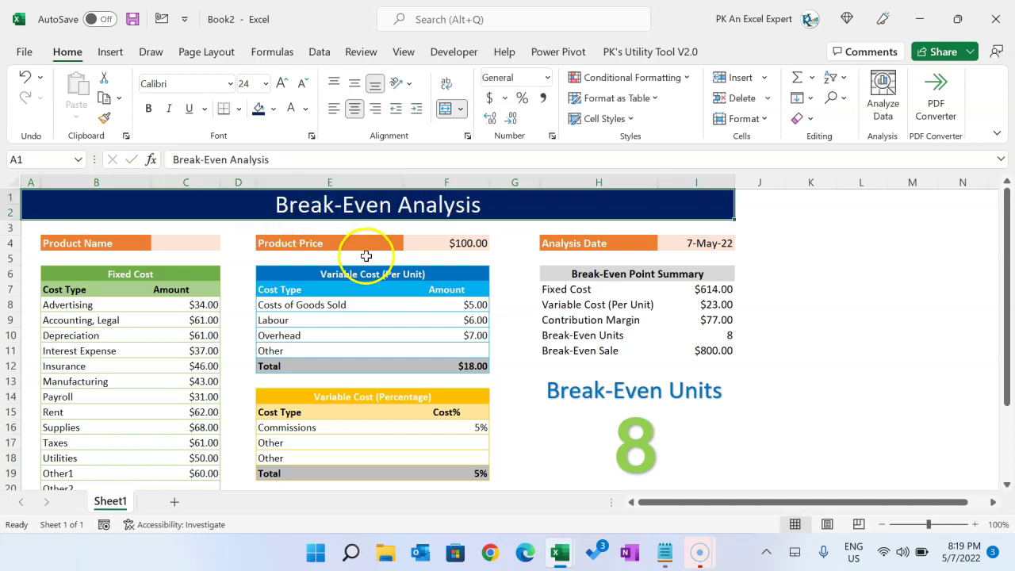
Set the sheet's page orientation to landscape and check its print preview
left_click(206, 52)
left_click(193, 111)
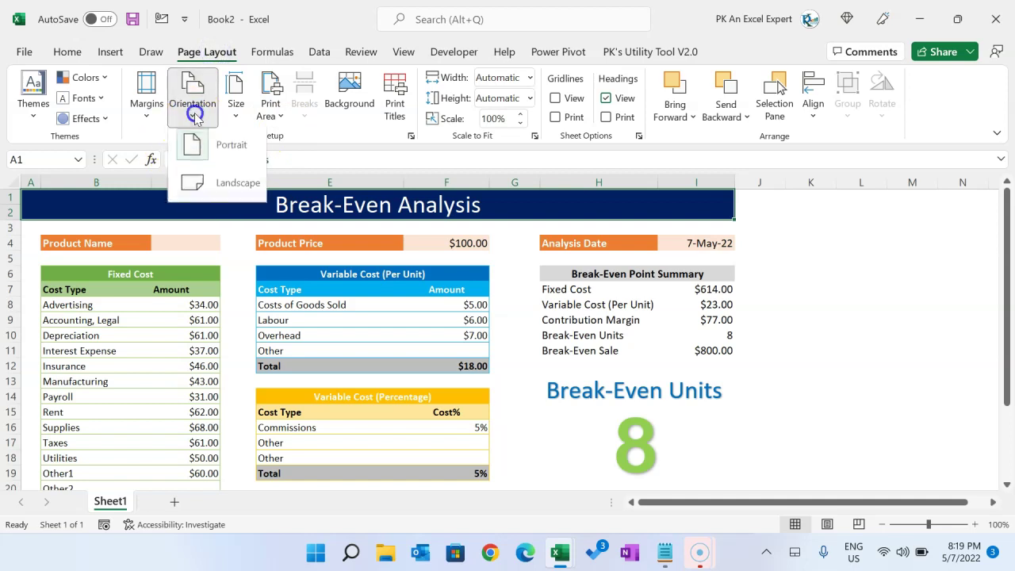
left_click(239, 189)
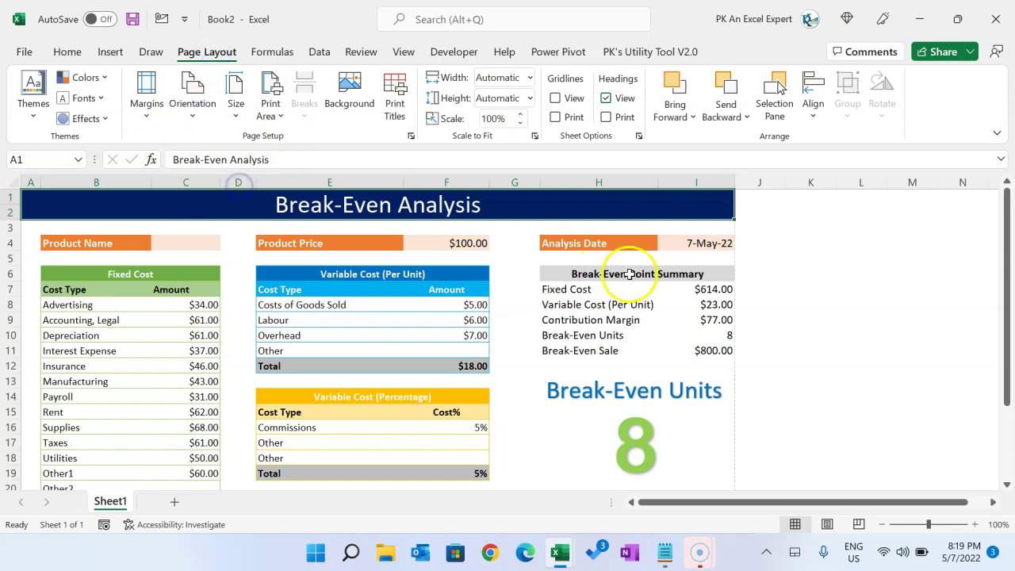
left_click(662, 272)
scroll(508, 297, "down", 5)
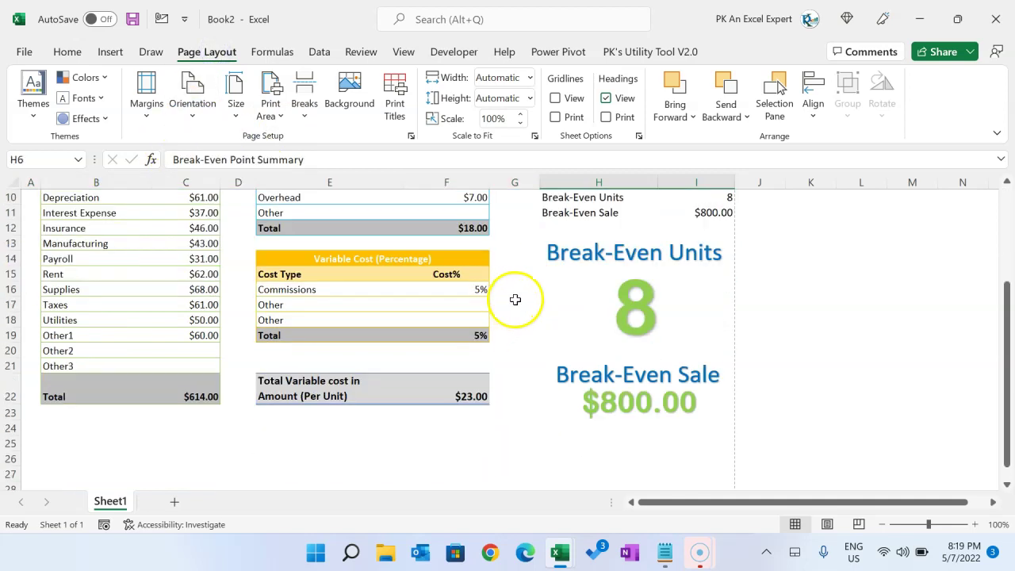
scroll(124, 245, "up", 5)
key("ctrl+p")
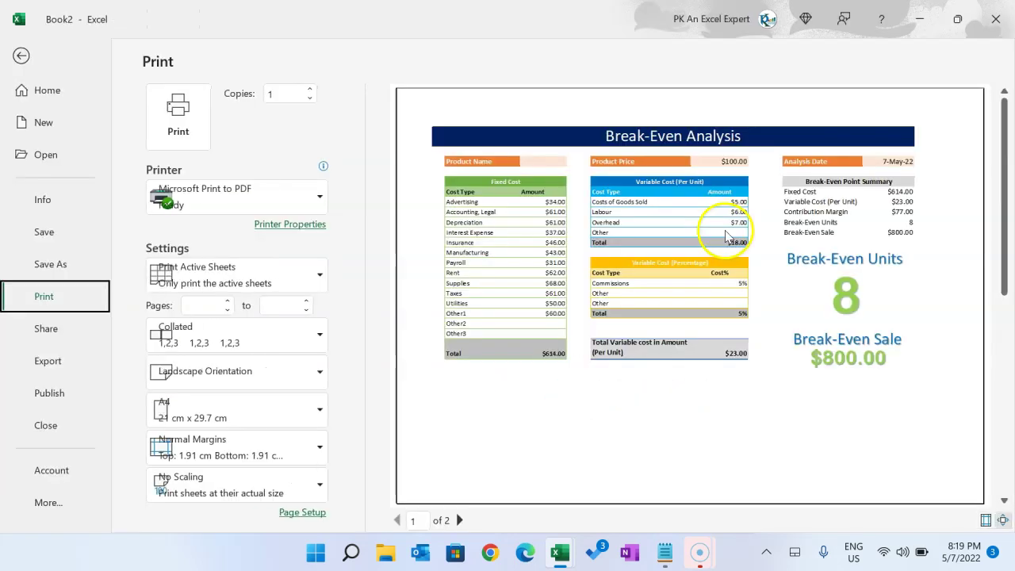
key("Escape")
left_click(499, 347)
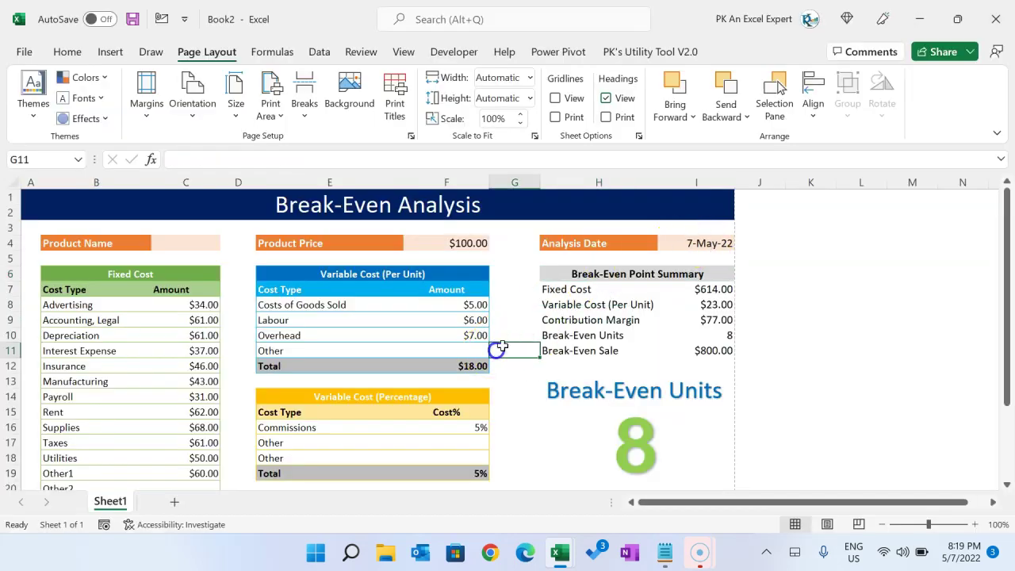
Add a new sheet and paste into it the header row A1:F1 from the Table sheet of the Break Even Analysis in Excel workbook
left_click(173, 501)
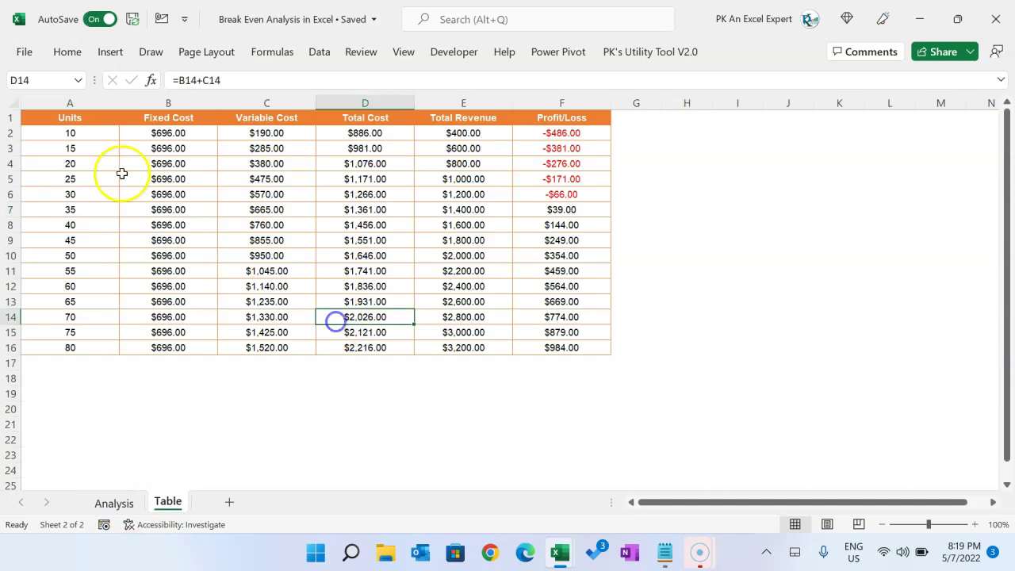
left_click_drag(79, 118, 545, 120)
key("ctrl+c")
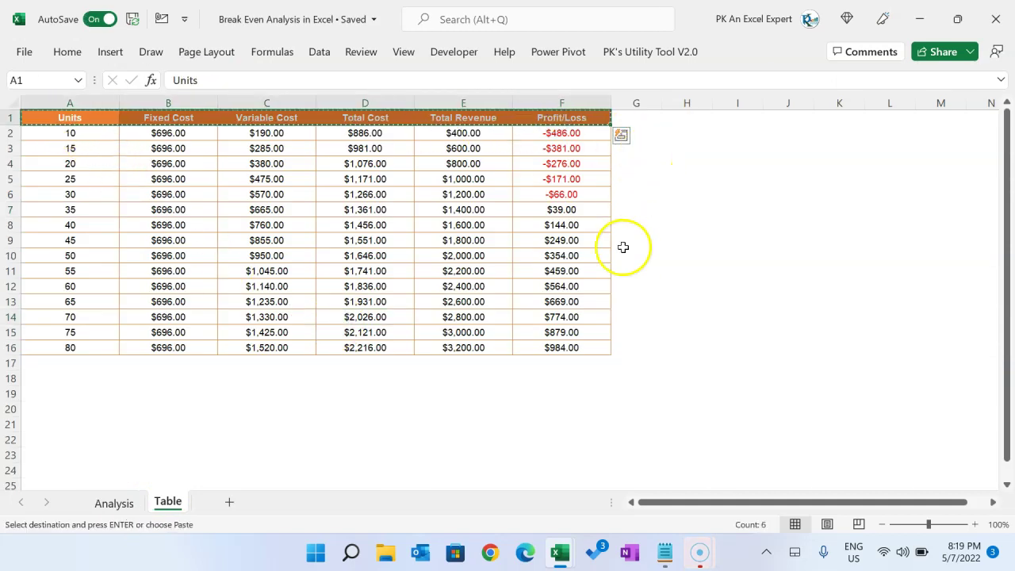
key("alt+Tab")
key("ctrl+v")
Widen columns A to F of the new sheet so the pasted headings fit
key("ctrl+space")
left_click_drag(326, 182, 367, 187)
left_click(76, 211)
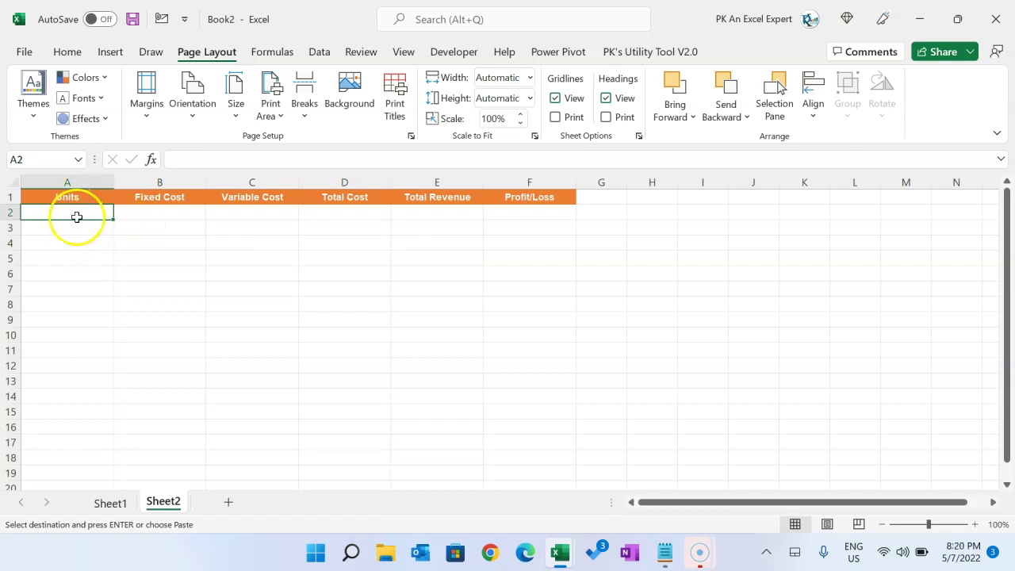
Enter 2 as a sample Units value in A2
left_click_drag(91, 214, 95, 333)
left_click(91, 214)
type("2")
key("Return")
Link the Fixed Cost cell B2 to the fixed cost total with =Sheet1!$C$22
left_click(165, 215)
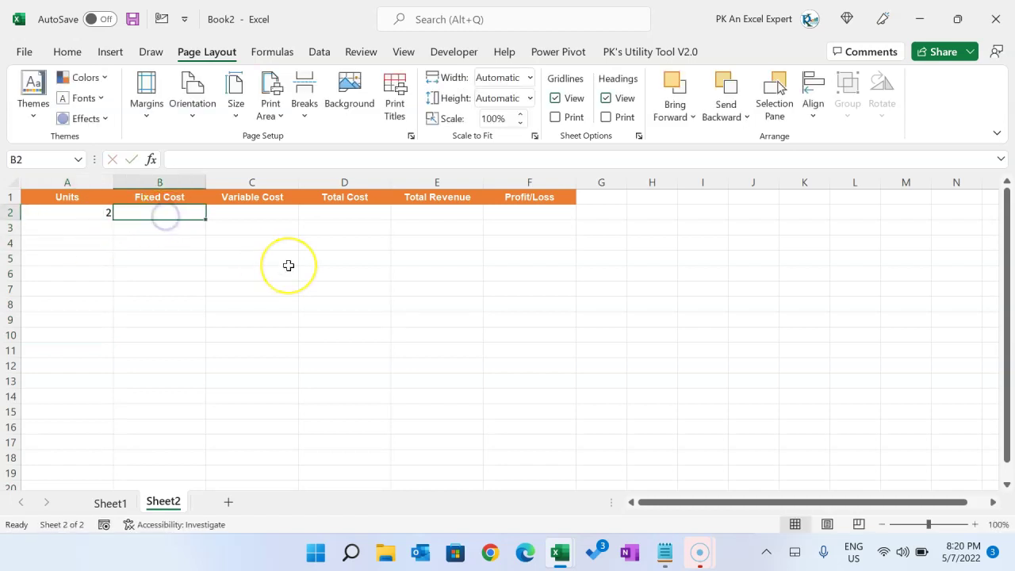
type("=")
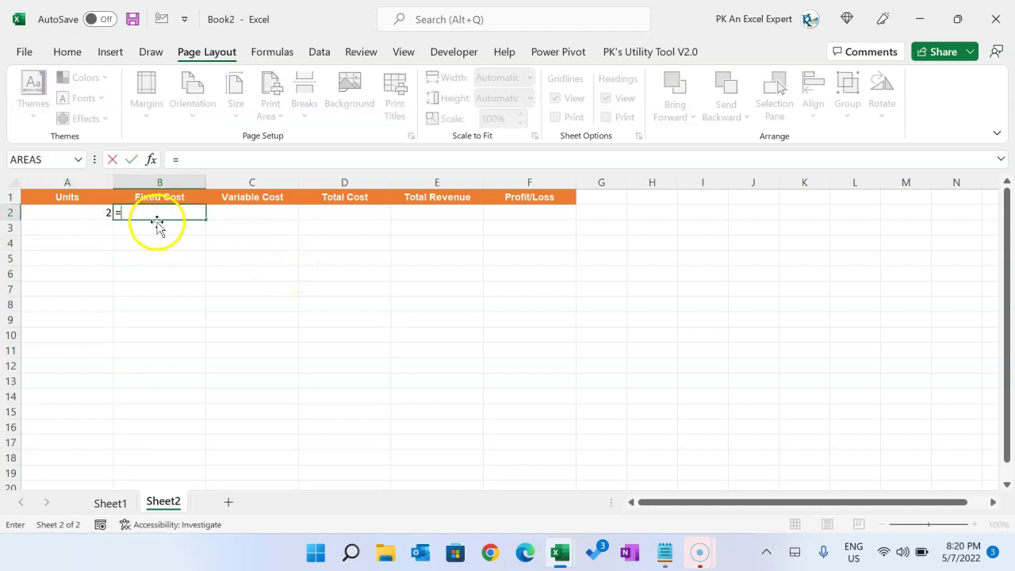
left_click(117, 502)
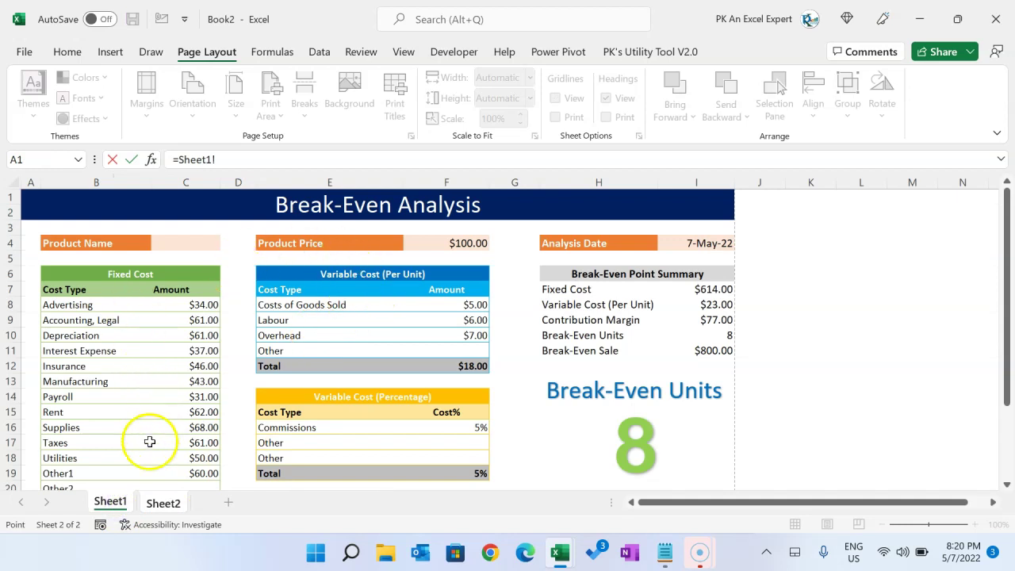
scroll(214, 388, "down", 4)
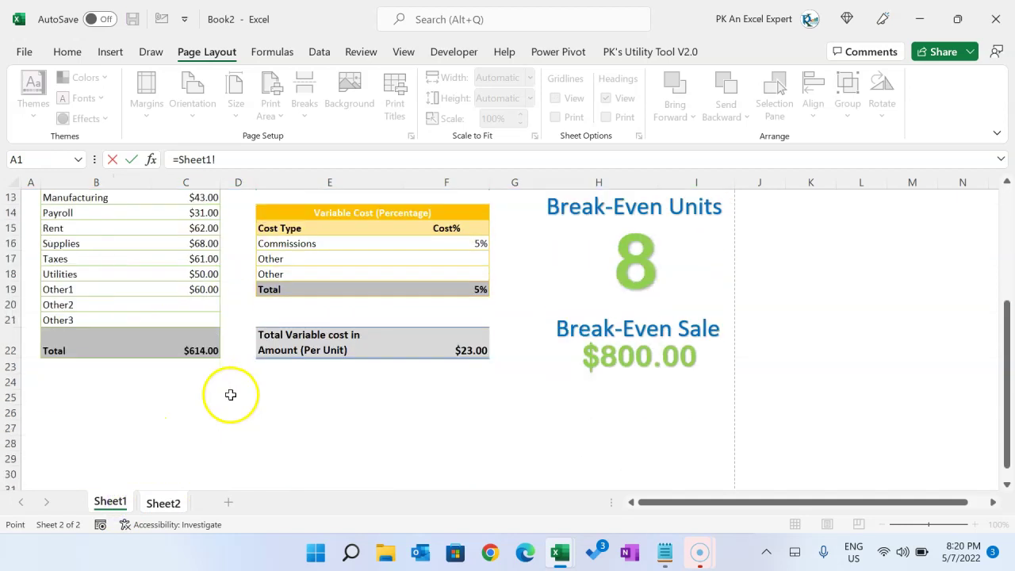
left_click(196, 354)
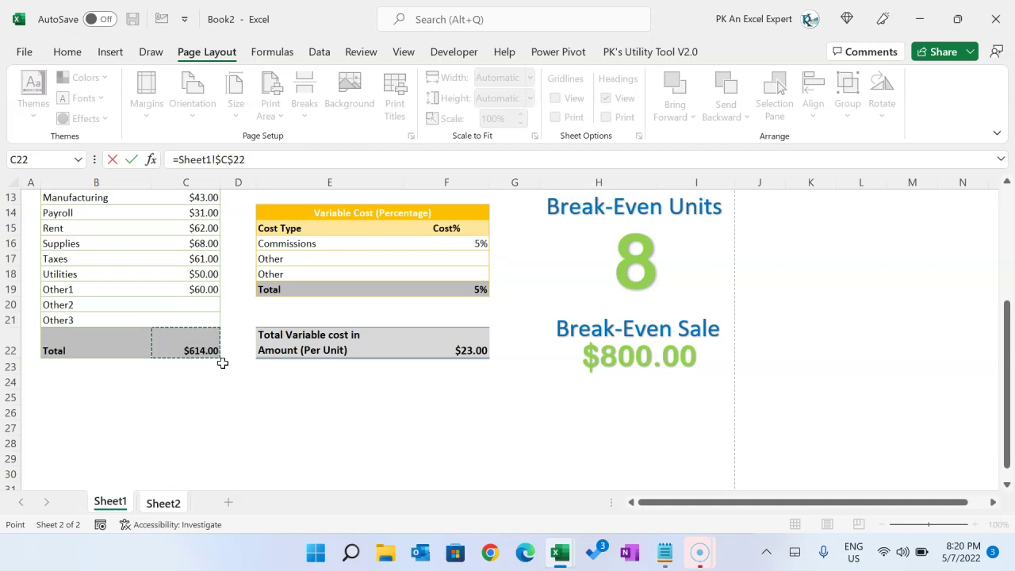
key("Return")
Calculate Variable Cost in C2 with =Sheet1!$F$22*Sheet2!A2
key("Up")
key("Right")
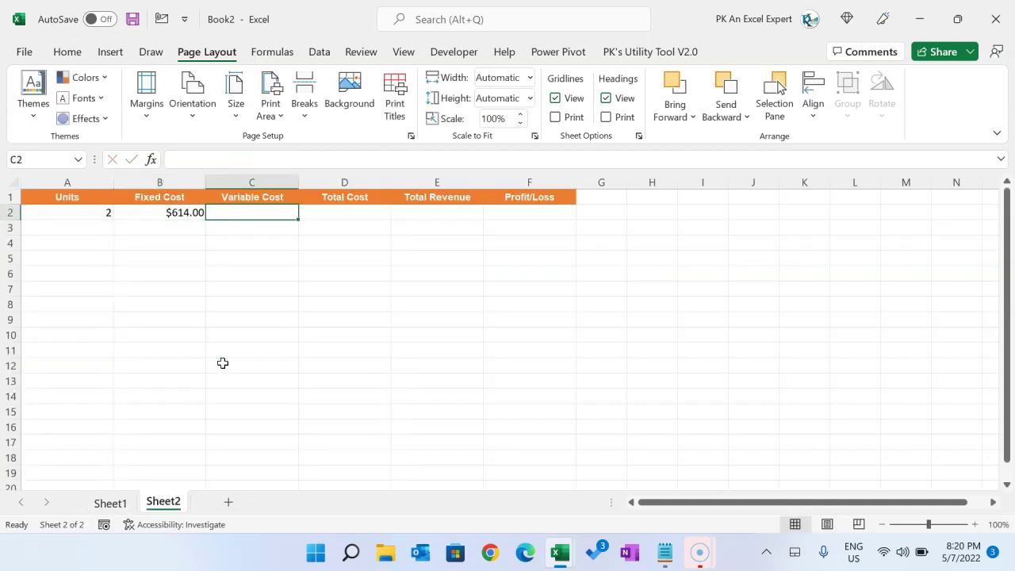
type("=")
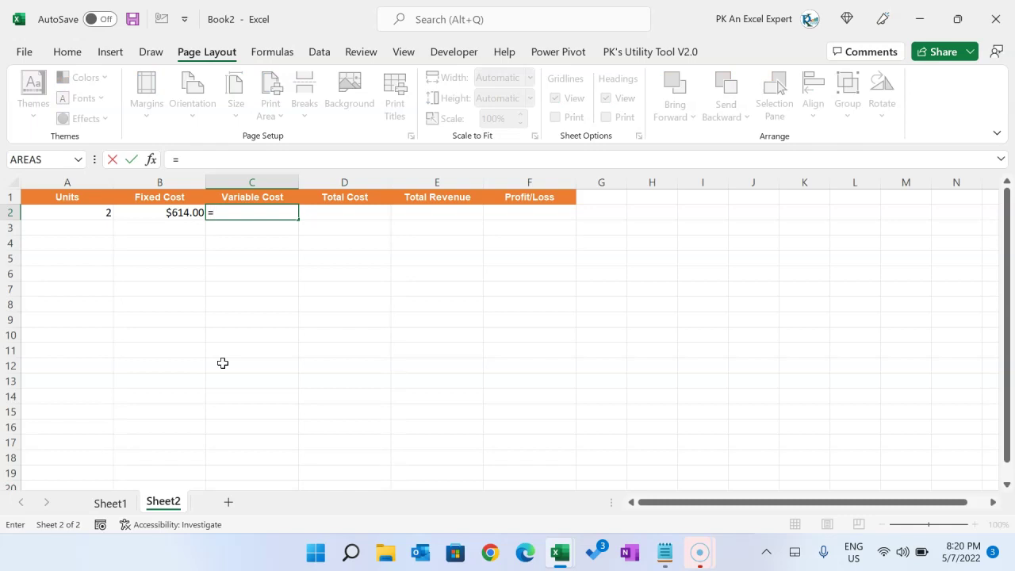
left_click(111, 501)
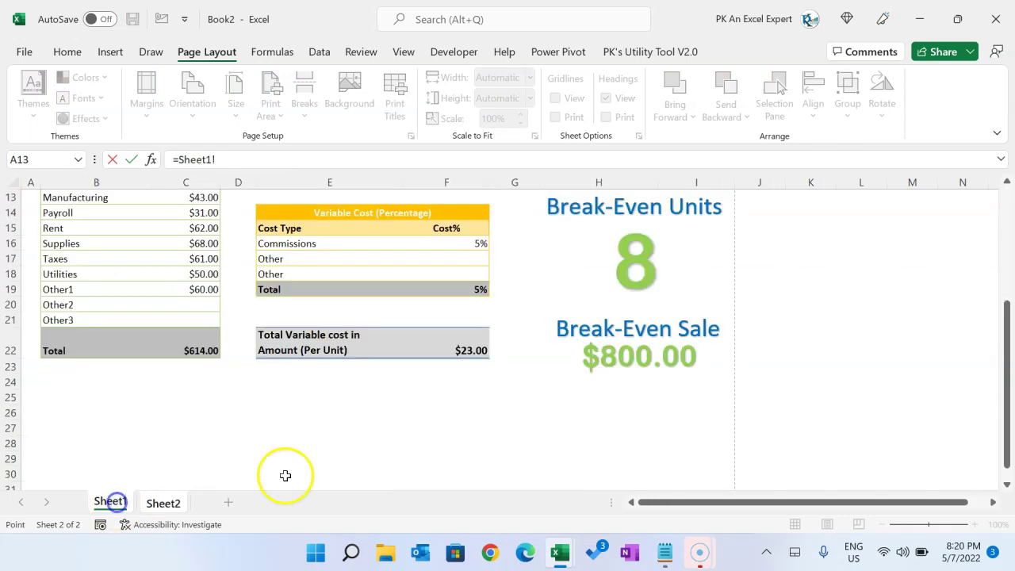
left_click(471, 349)
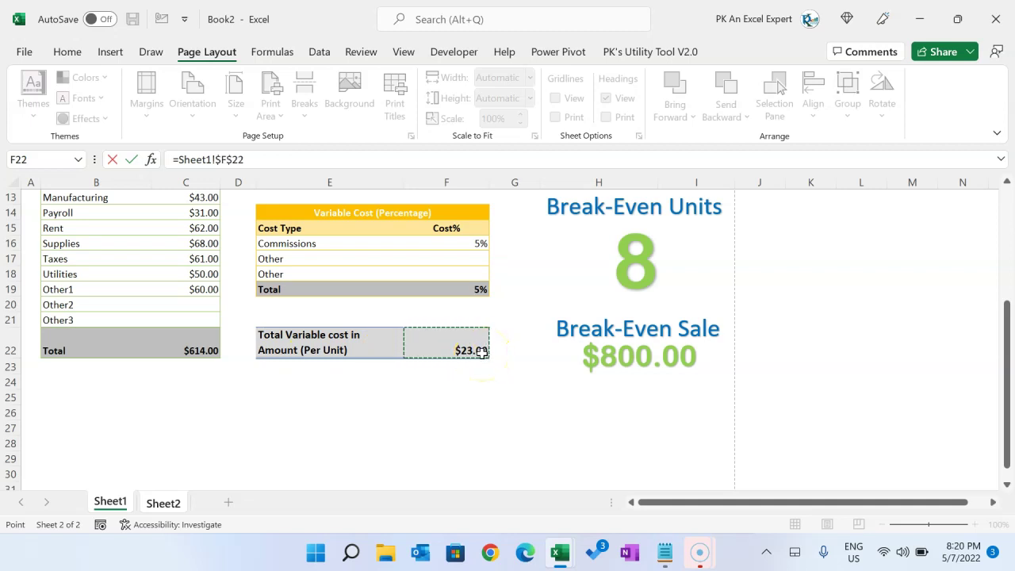
type("*")
left_click(93, 216)
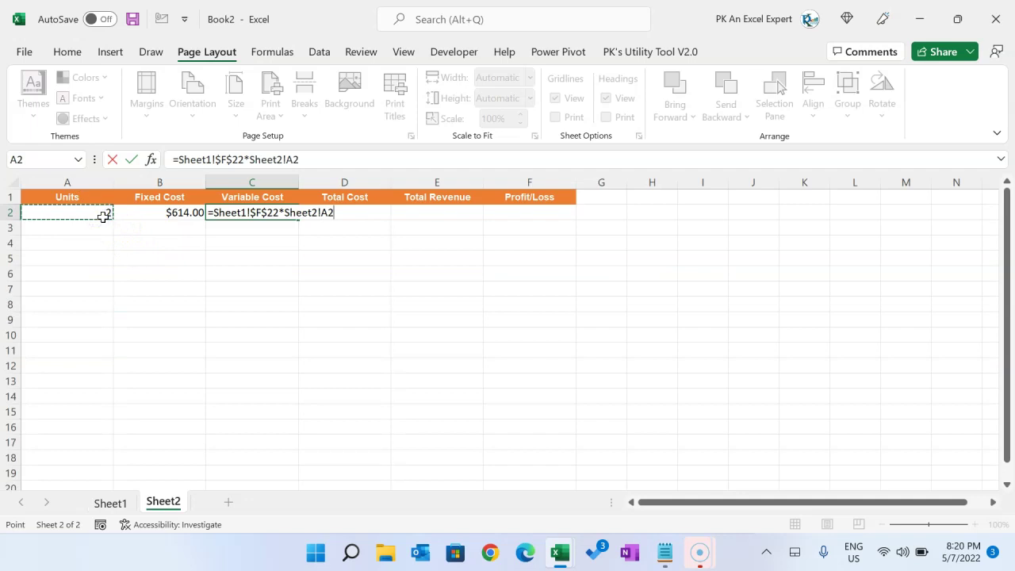
key("ctrl+Return")
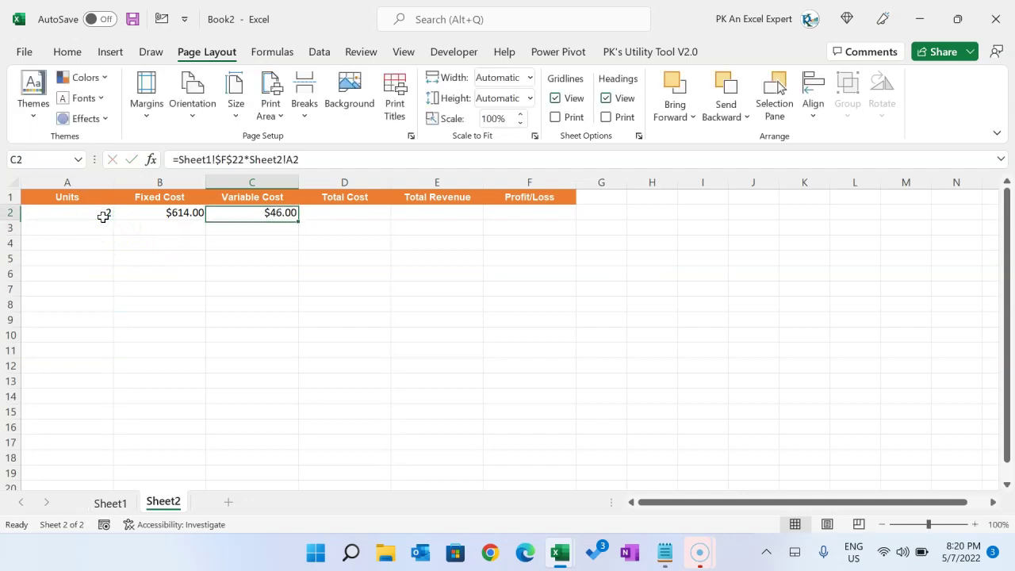
Calculate Total Cost in D2 by adding fixed and variable cost with =B2+C2
key("Right")
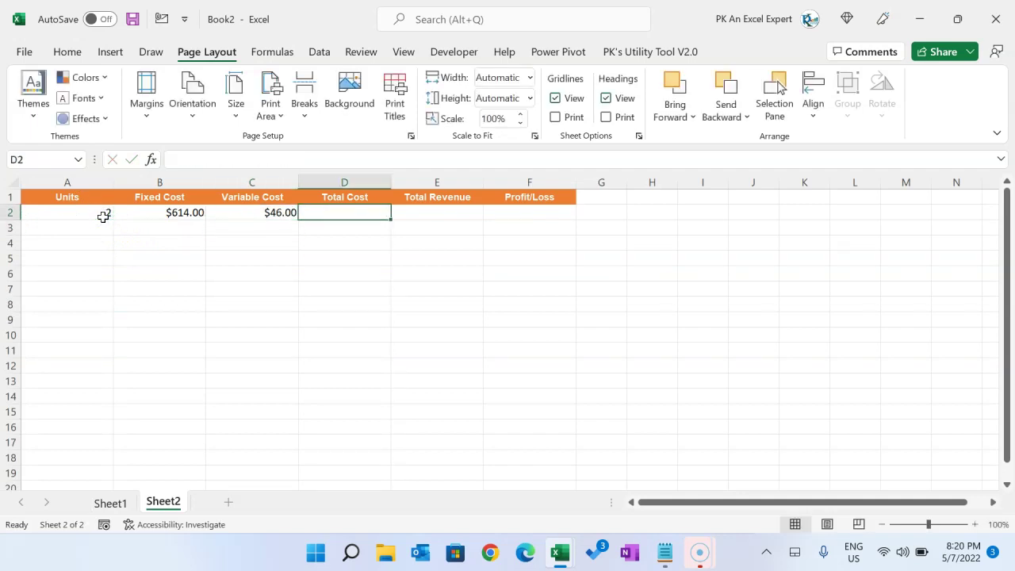
type("=")
key("Left")
key("Left")
type("+")
key("Left")
key("Return")
Calculate Total Revenue in E2 as units times product price with =A2*Sheet1!$F$4
key("Up")
key("Right")
type("=")
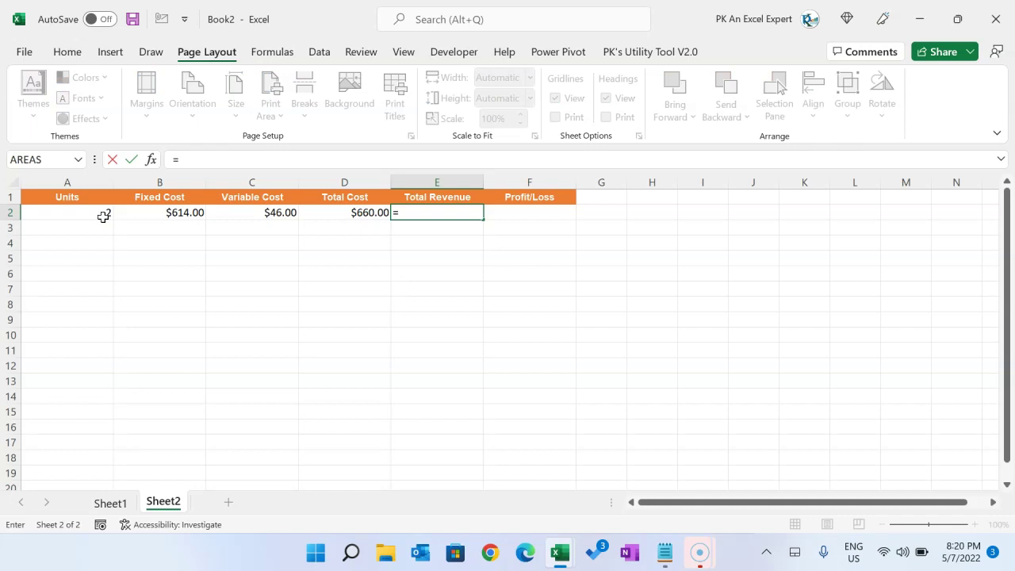
left_click(84, 216)
type("*")
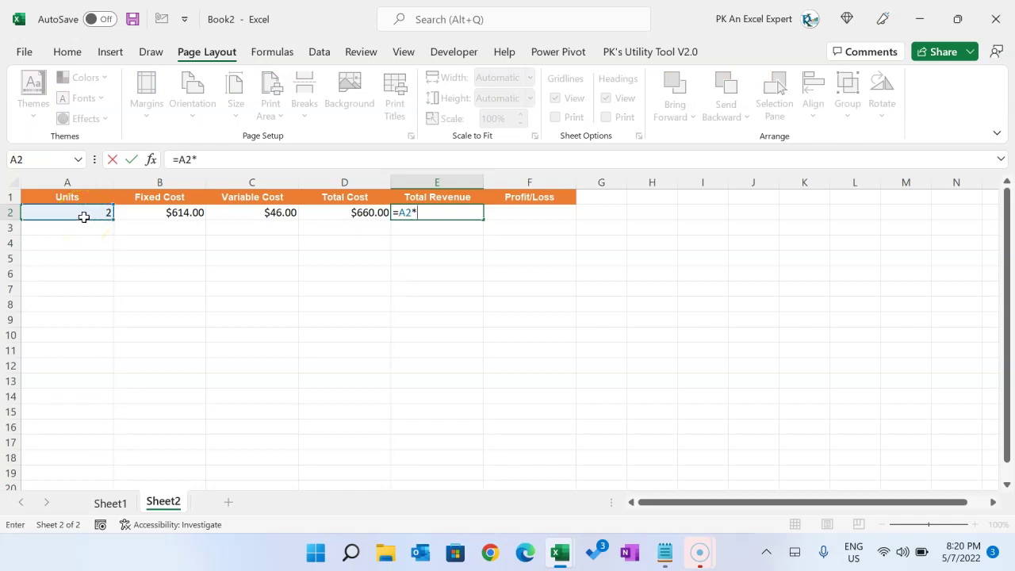
left_click(109, 500)
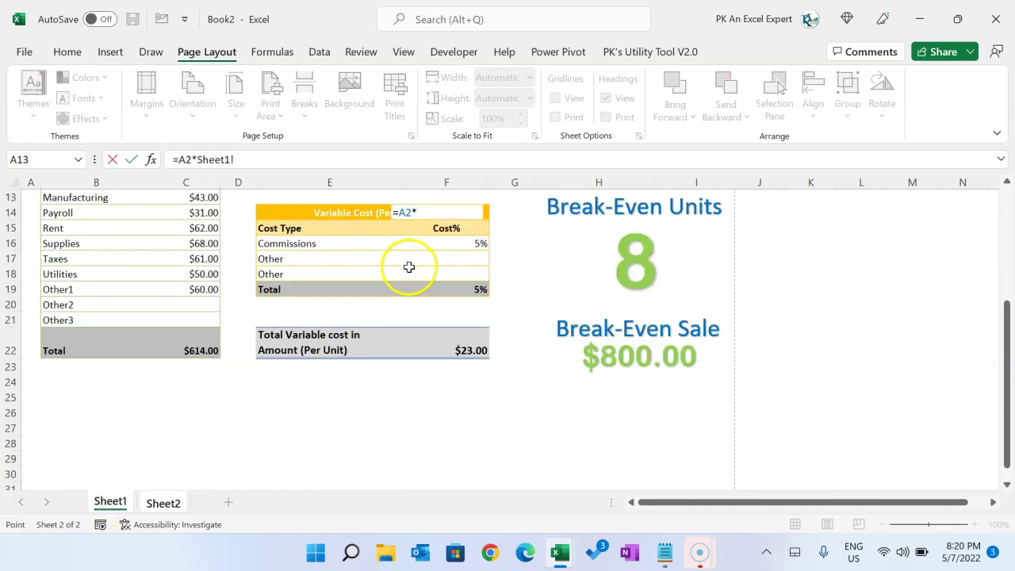
scroll(408, 267, "up", 4)
left_click(468, 244)
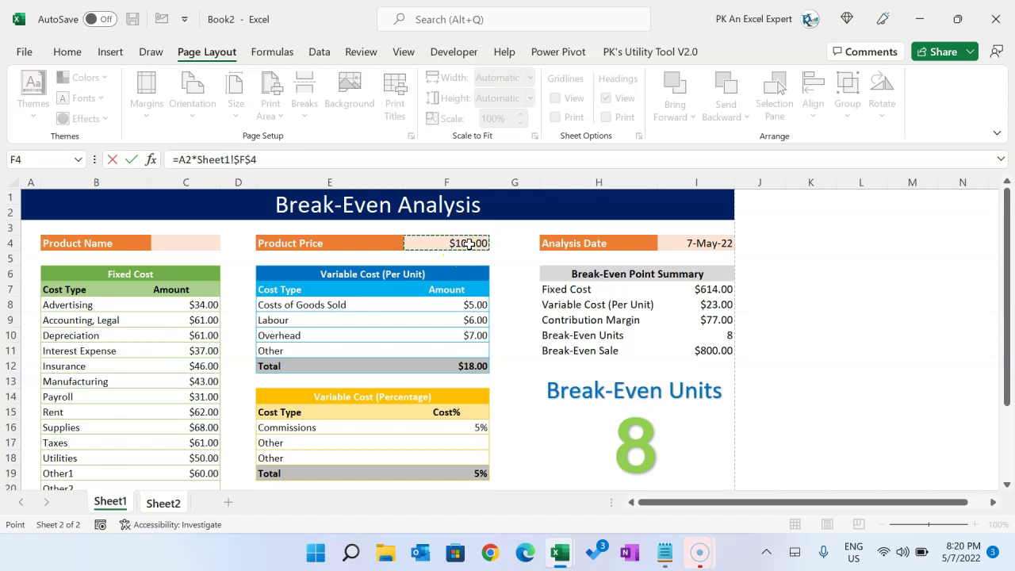
key("Return")
Calculate Profit/Loss in F2 as revenue minus total cost with =E2-D2
key("Up")
key("Right")
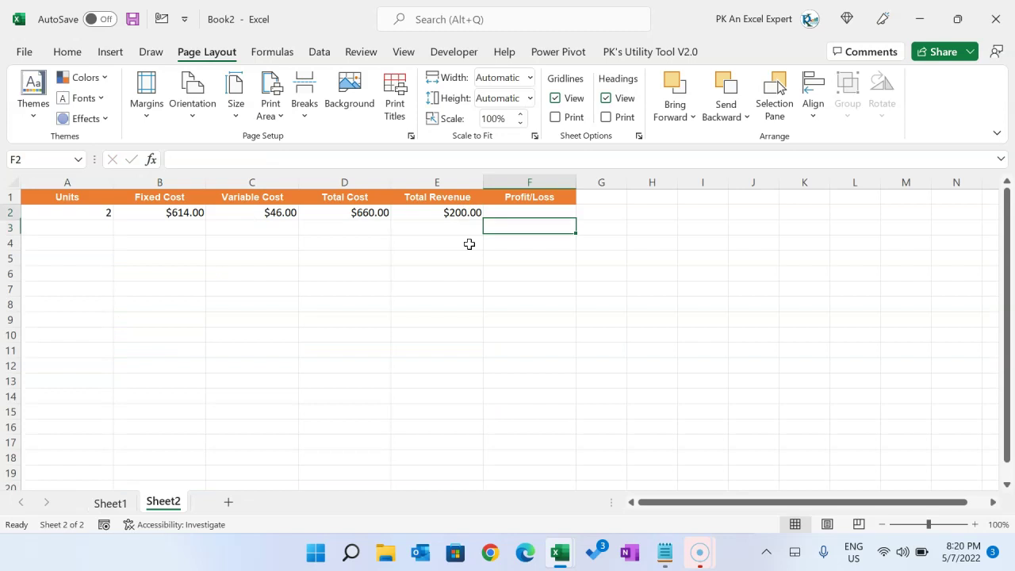
type("=")
key("Left")
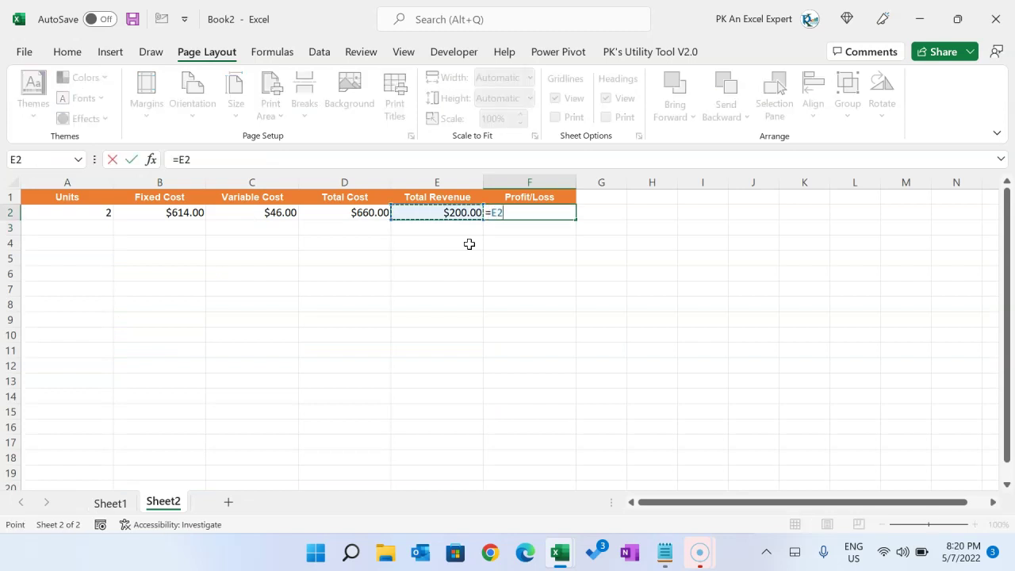
type("-")
key("Left")
key("Left")
key("ctrl+Return")
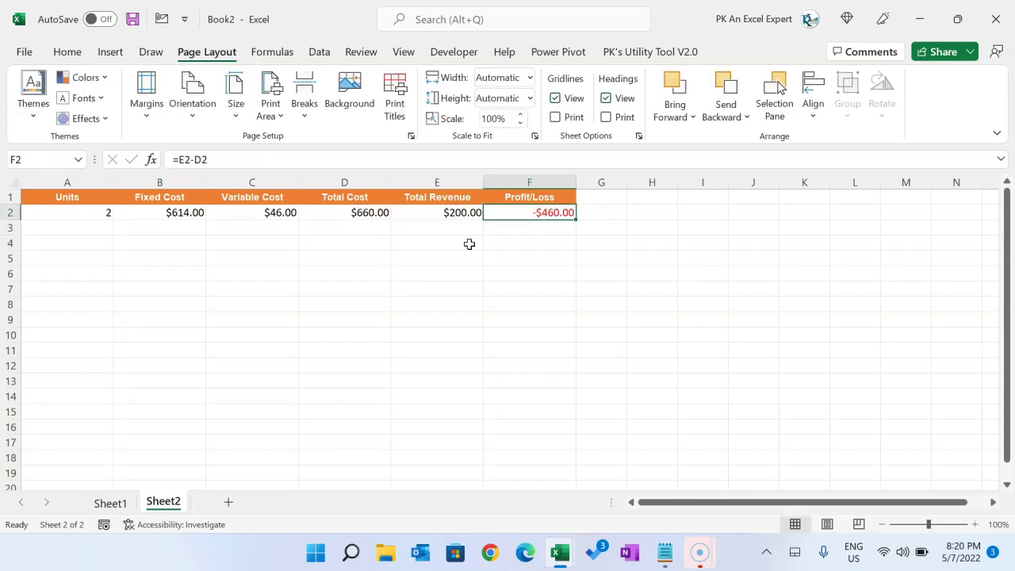
Clear the sample Units value from A2
key("Left")
key("Left")
key("Left")
key("Left")
key("Left")
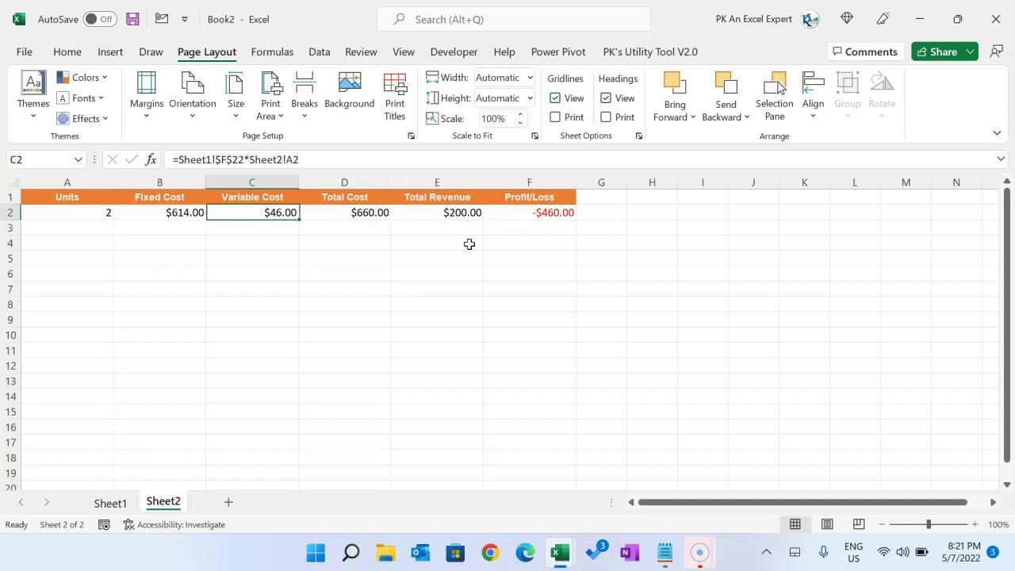
key("Delete")
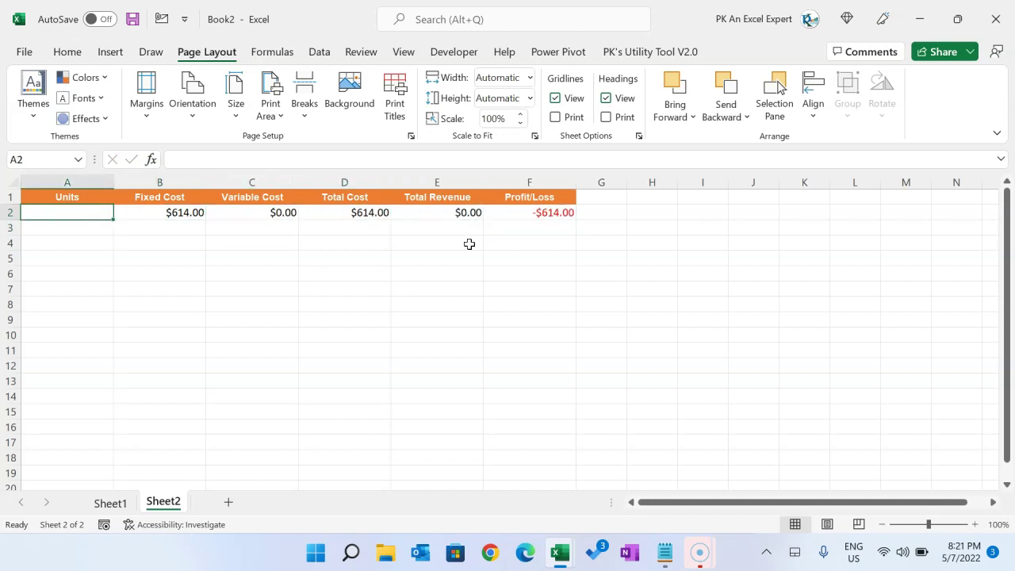
Generate the Units value in A2 from the row number with =ROW()+3
type("=row")
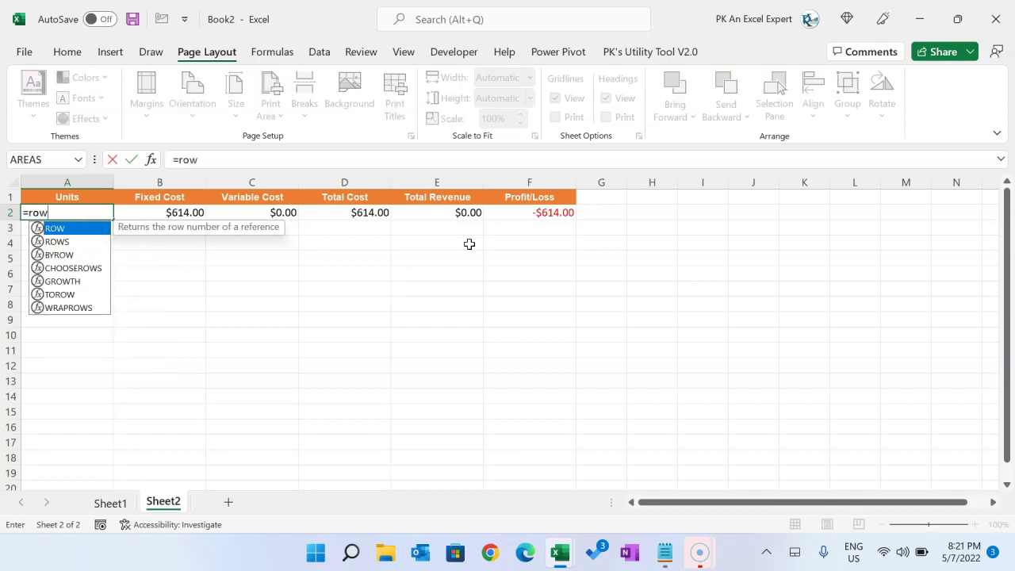
key("Tab")
type(")")
key("Return")
key("Up")
left_click(270, 159)
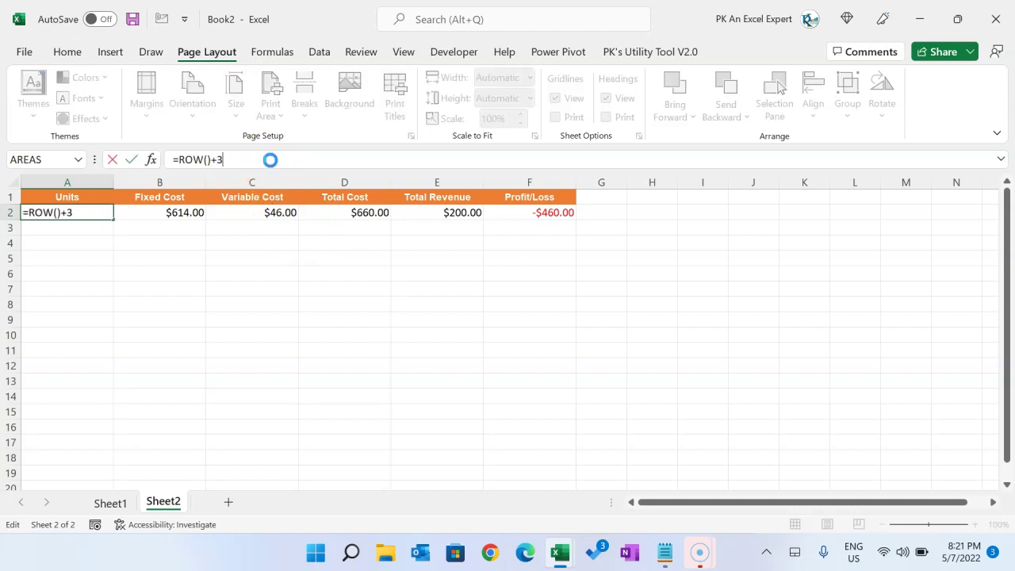
key("Return")
key("Up")
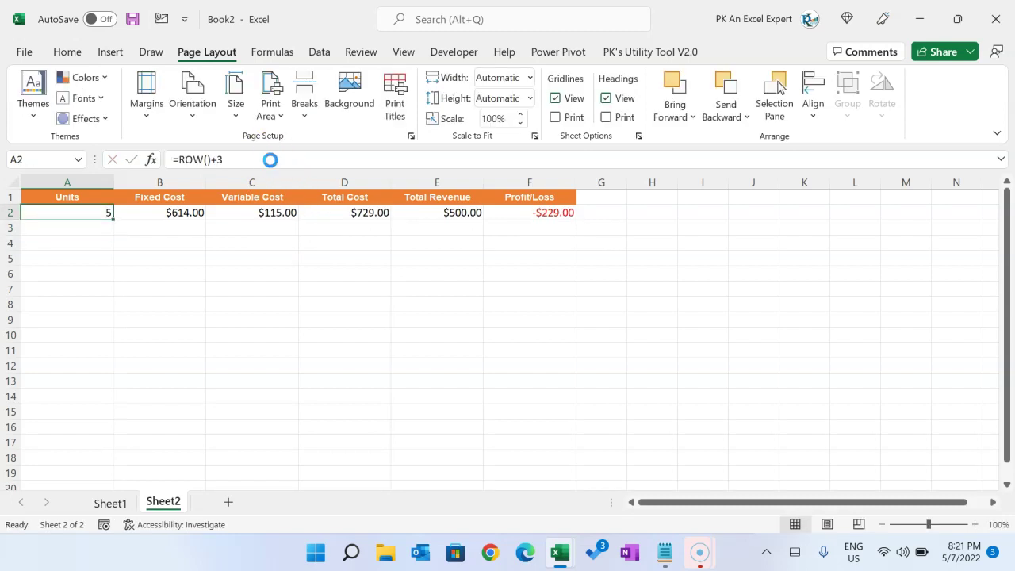
key("shift+Down")
key("shift+Down")
key("shift+Down")
key("shift+Down")
key("shift+Down")
key("shift+Down")
key("shift+Down")
key("shift+Down")
key("shift+Down")
key("Up")
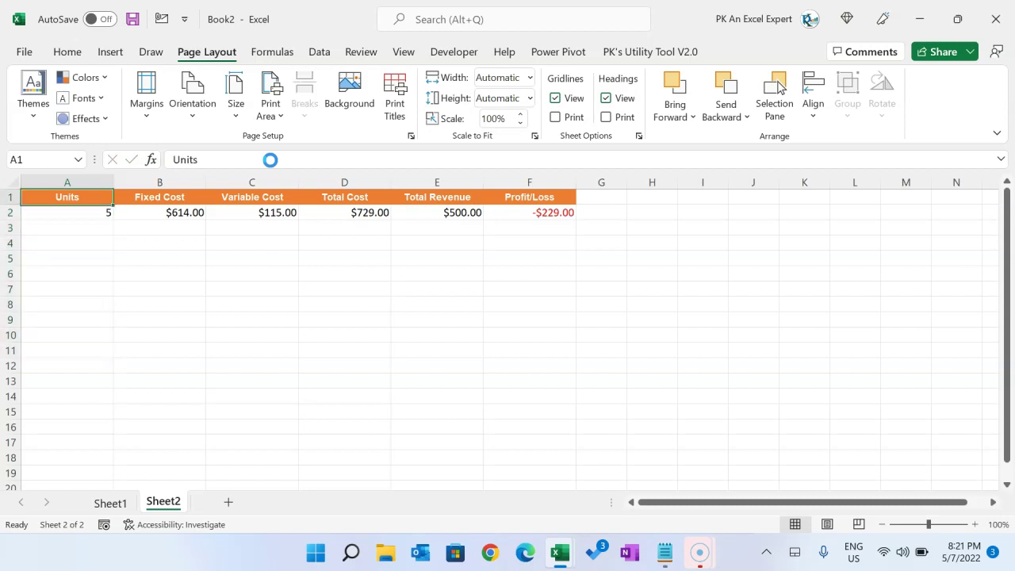
Fill the Units, cost, revenue and profit/loss formulas in A2:F2 down to row 19
key("Down")
key("shift+Right")
key("shift+Right")
key("shift+Right")
key("shift+Right")
key("shift+Right")
key("shift+Right")
key("shift+Left")
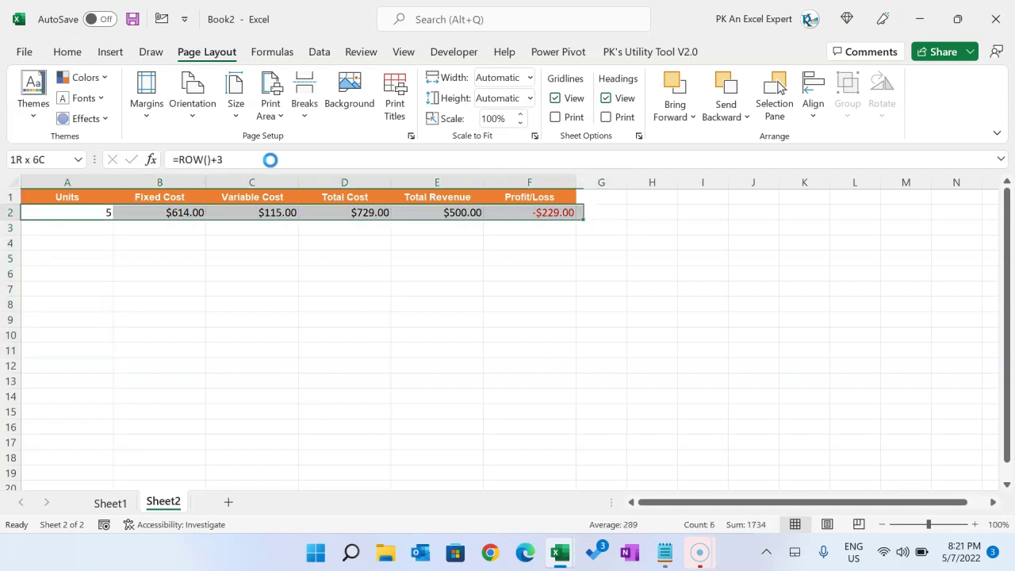
key("shift+Down")
key("shift+Down")
key("shift+Down")
key("shift+Down")
key("shift+Down")
key("shift+Down")
key("shift+Down")
key("shift+Down")
key("shift+Down")
key("shift+Down")
key("shift+Down")
key("shift+Down")
key("shift+Down")
key("shift+Down")
key("shift+Down")
key("shift+Down")
key("shift+Down")
key("ctrl+d")
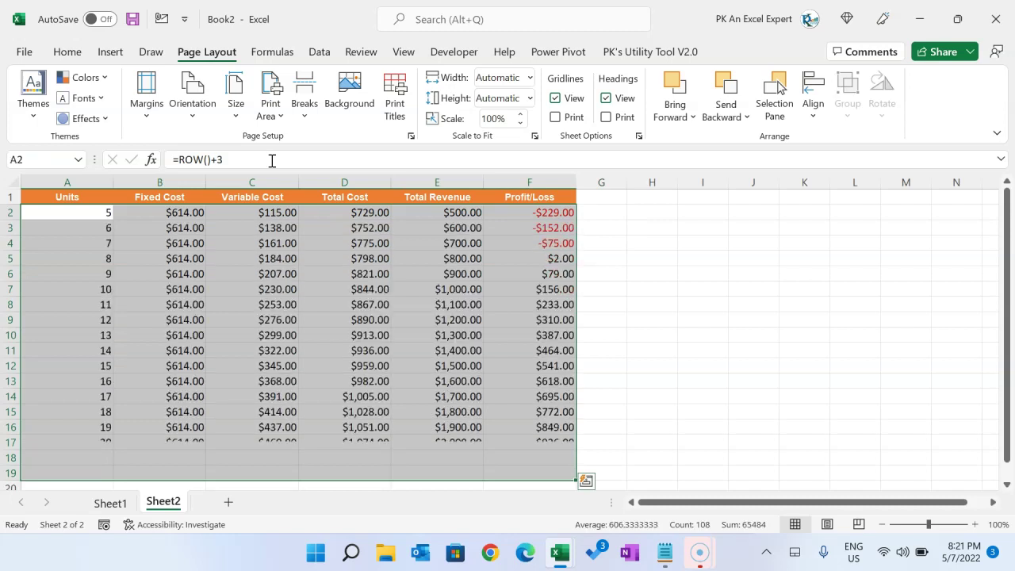
Change the Units formula in A2 to =ROW()+2 and copy it down the column to row 19
key("Down")
key("Down")
key("Up")
key("Up")
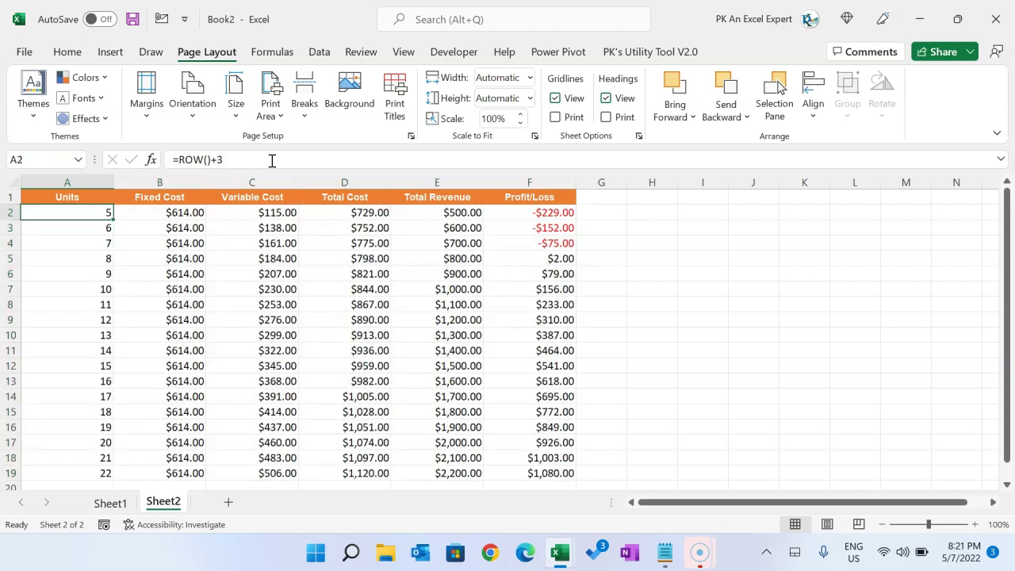
left_click(271, 160)
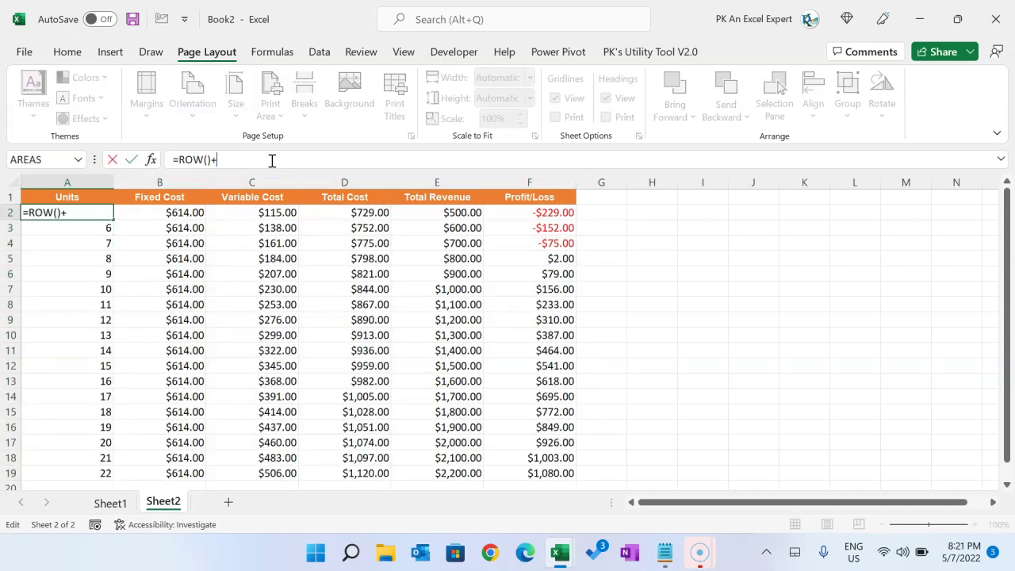
type("2")
key("ctrl+Return")
key("ctrl+shift+Down")
key("Down")
key("Down")
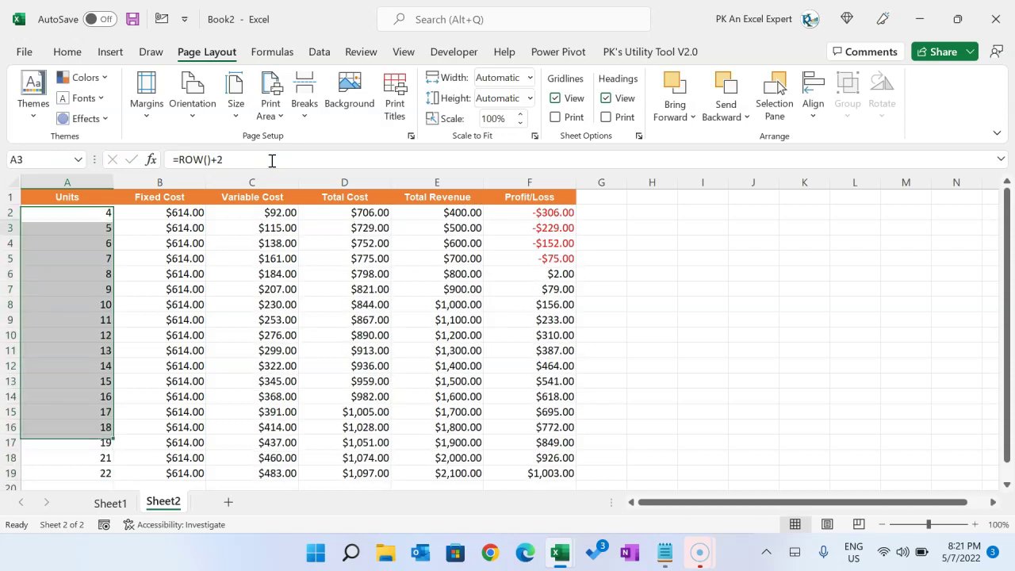
Highlight the 8-unit break-even row A6:F6 with a light green fill
key("Down")
key("Down")
key("Down")
key("Up")
key("Up")
key("shift+space")
key("Down")
key("shift+space")
key("Down")
key("Up")
key("shift+Right")
key("shift+Right")
key("shift+Right")
key("shift+Right")
key("shift+Right")
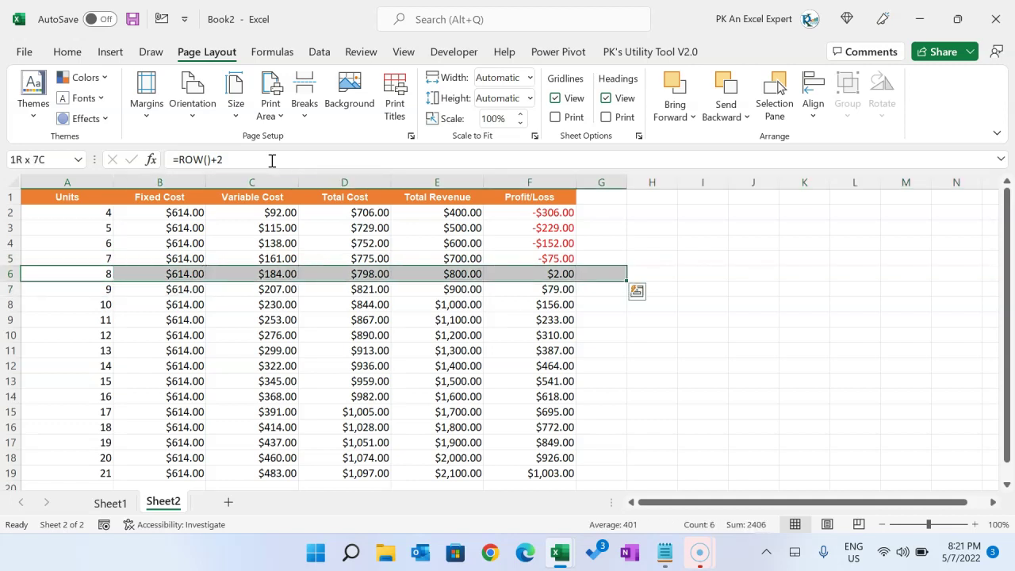
left_click(68, 50)
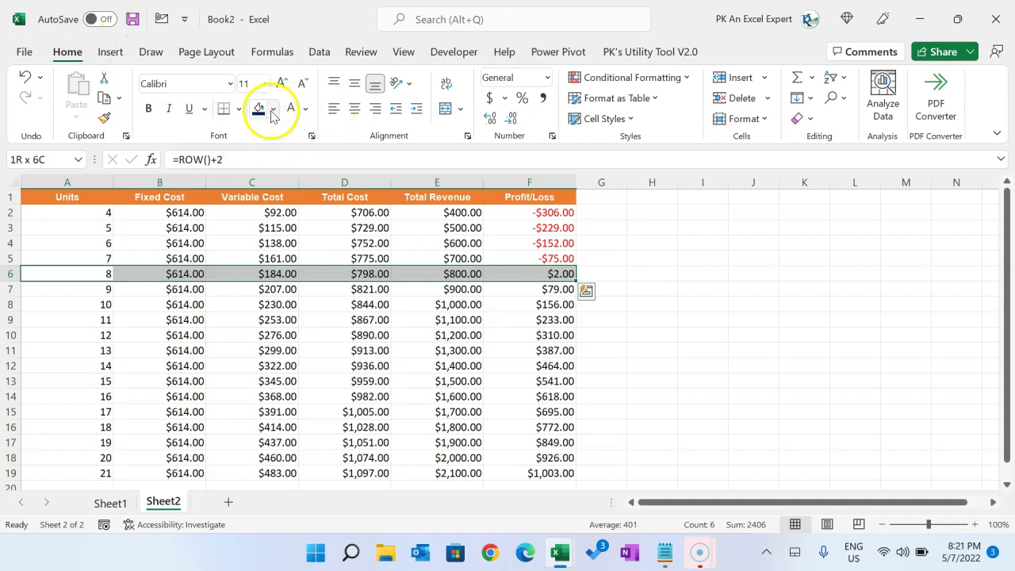
left_click(272, 108)
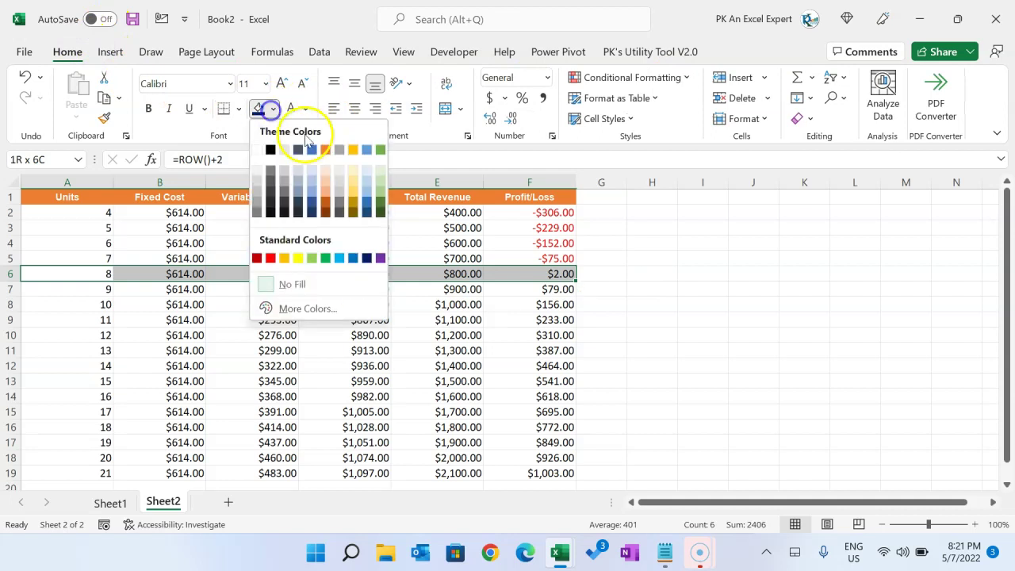
left_click(311, 257)
left_click(563, 308)
left_click(562, 275)
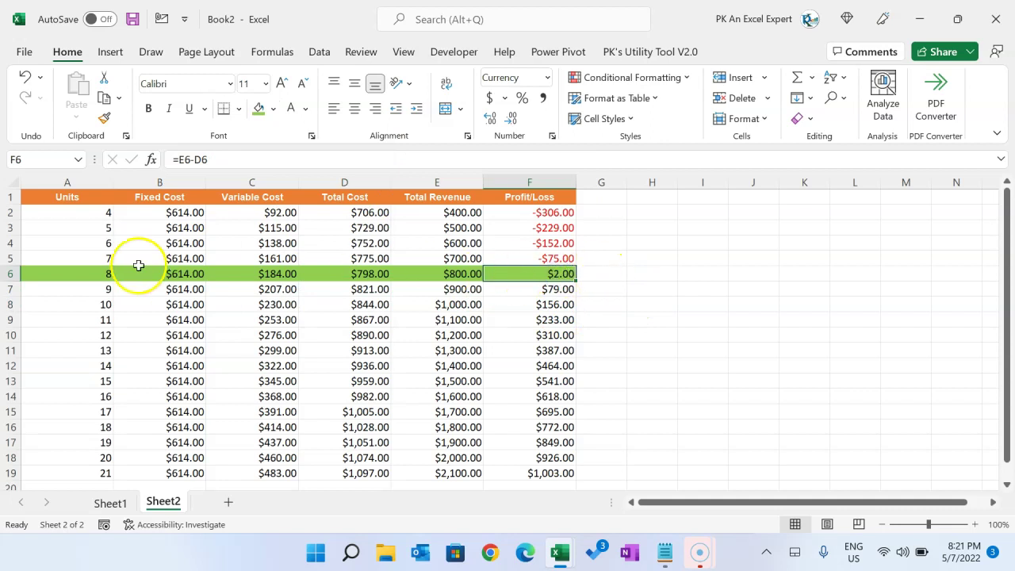
left_click(110, 275)
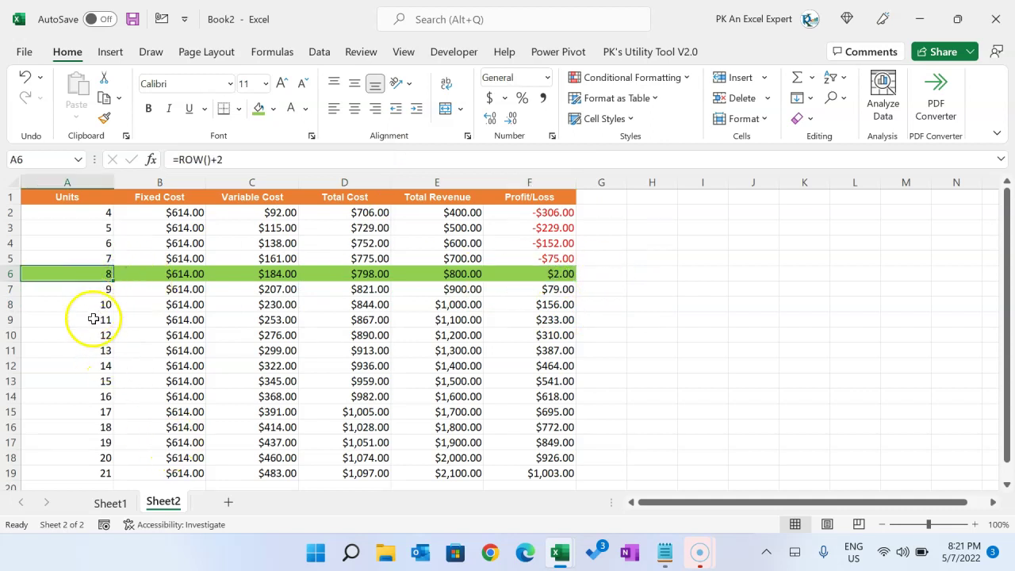
Undo the green fill on A6:F6 and inspect the Units formula in A2 without changing it
key("ctrl+z")
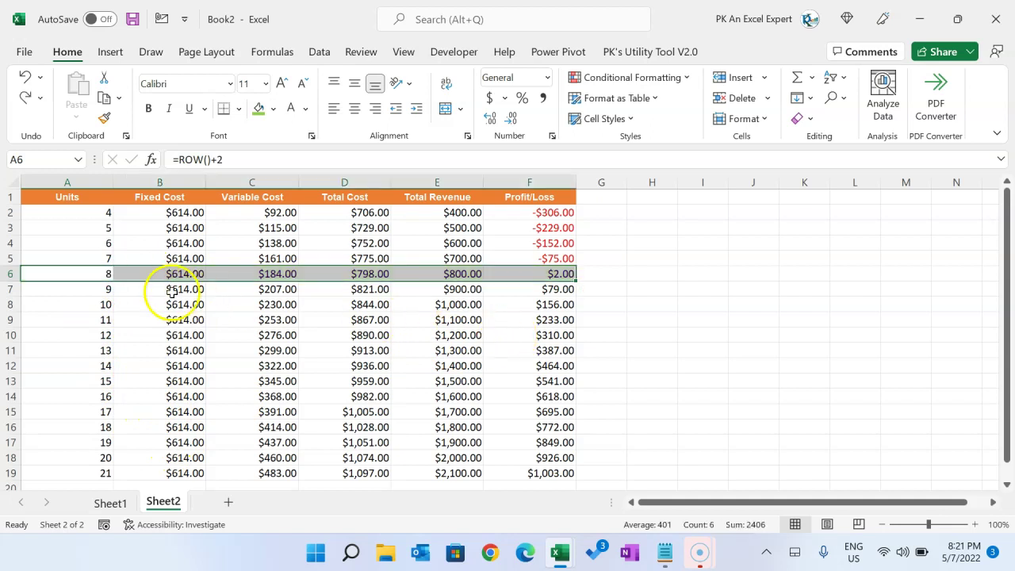
left_click(80, 211)
left_click(228, 160)
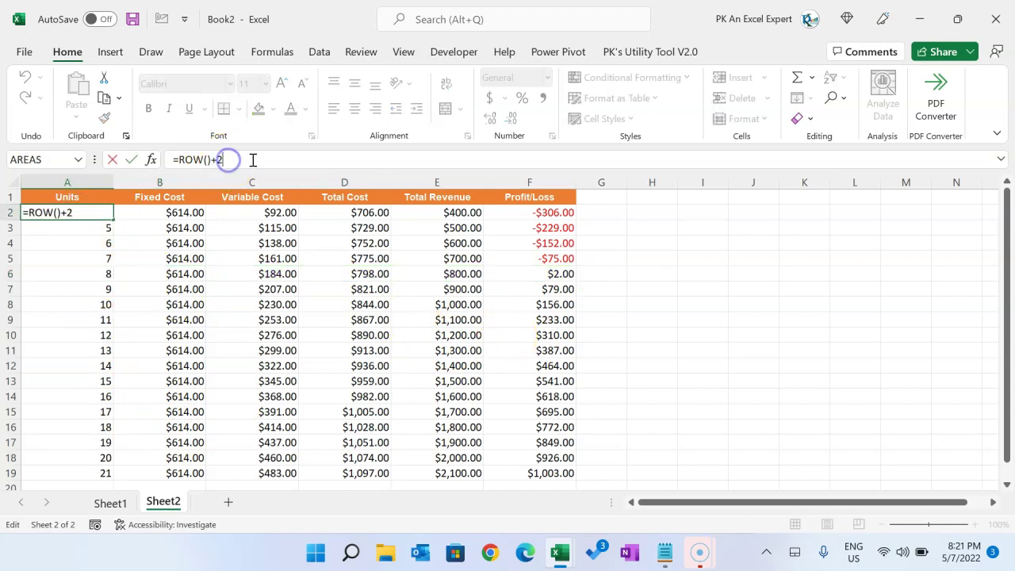
key("Escape")
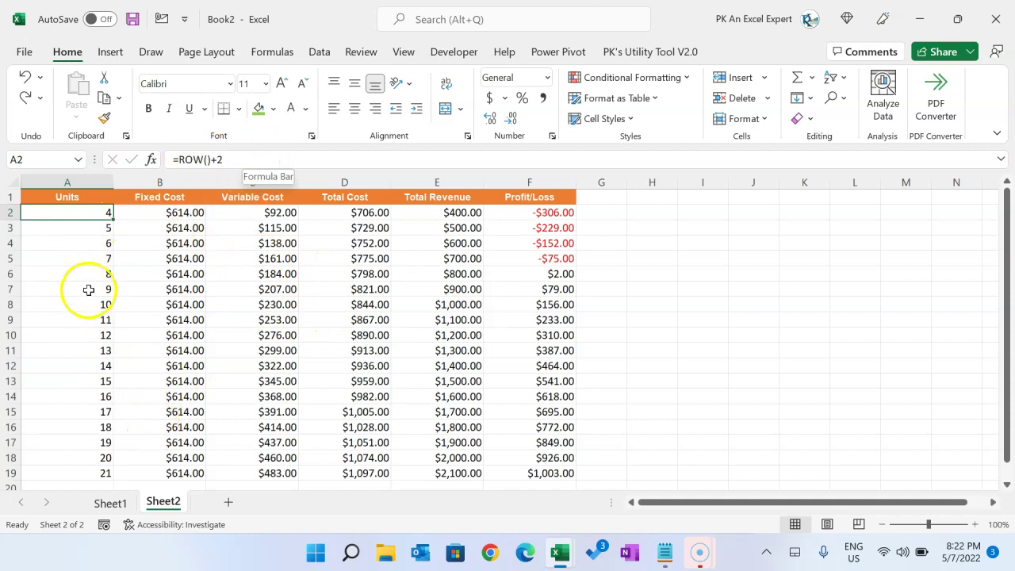
Return to the break-even analysis template on Sheet1
key("ctrl+Page_Up")
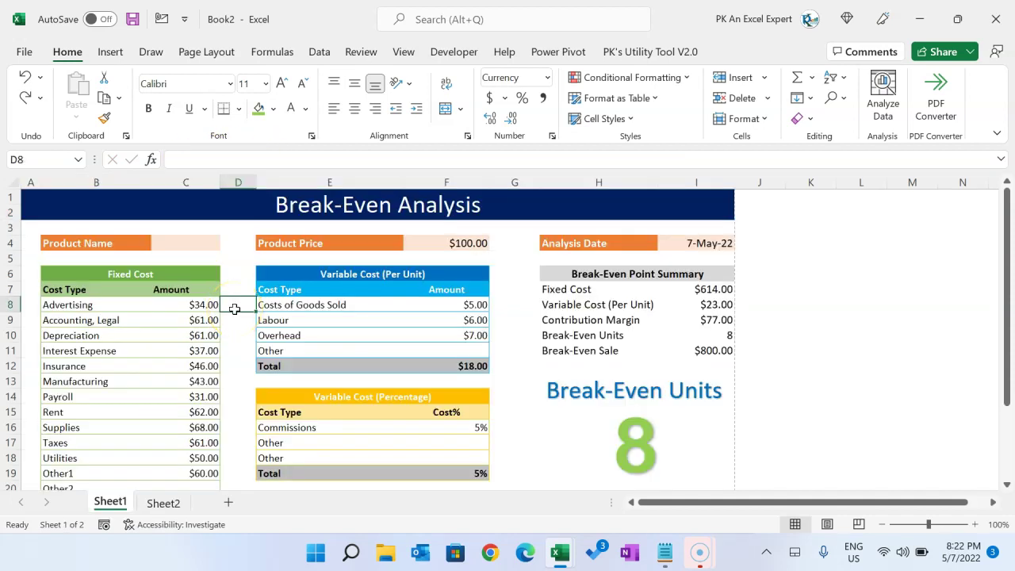